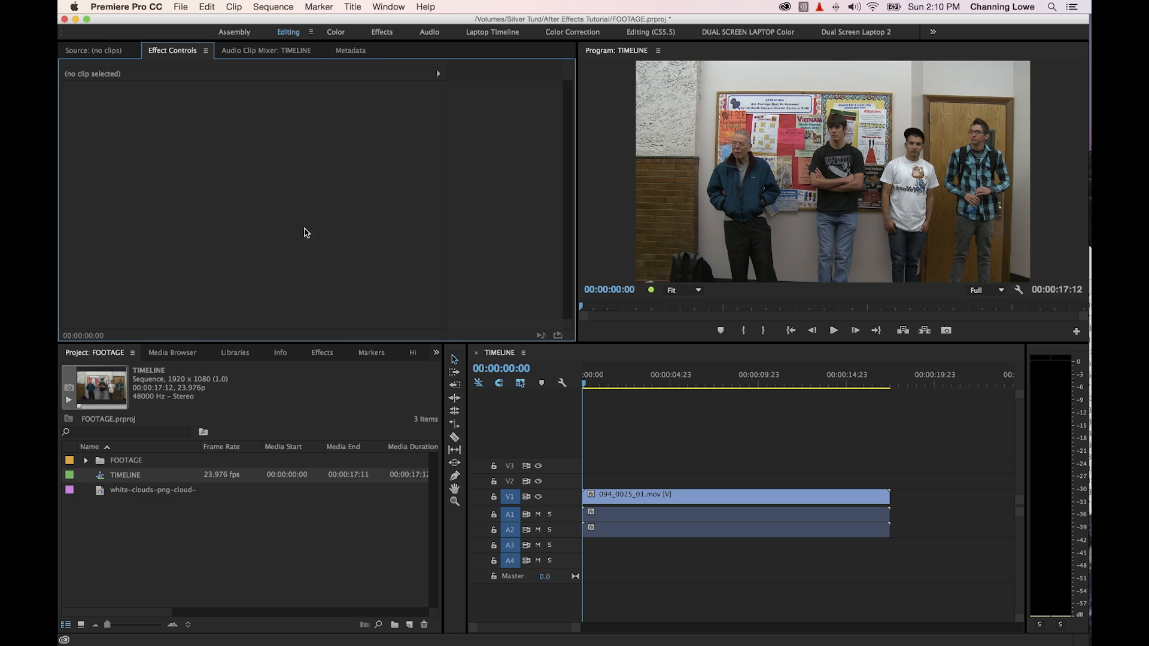
# Select the 094_0025_01.mov clip on the timeline and bring its settings into focus in Effect Controls
pyautogui.click(648, 476)
pyautogui.click(641, 494)
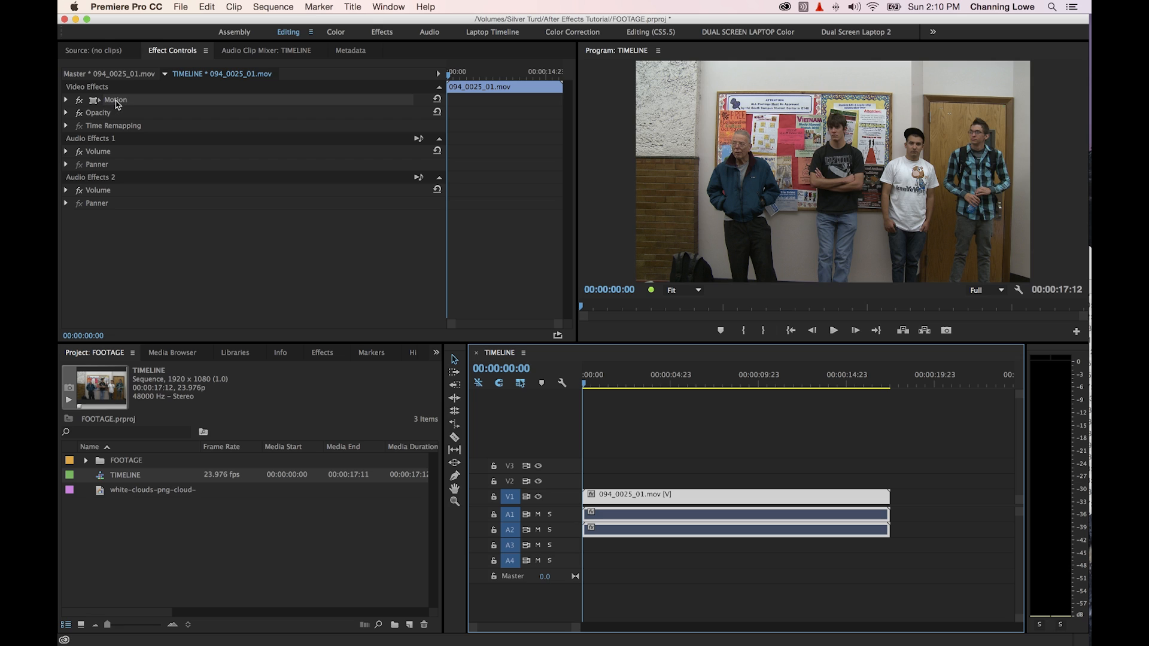
pyautogui.click(110, 106)
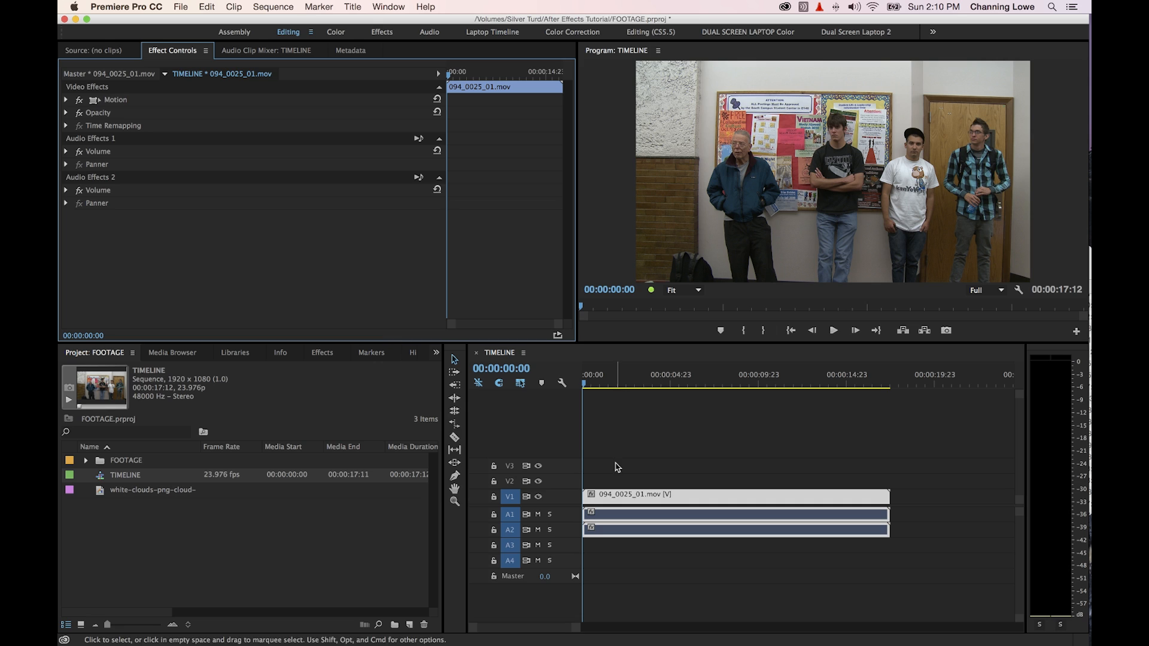
pyautogui.moveTo(638, 475); pyautogui.dragTo(630, 496)
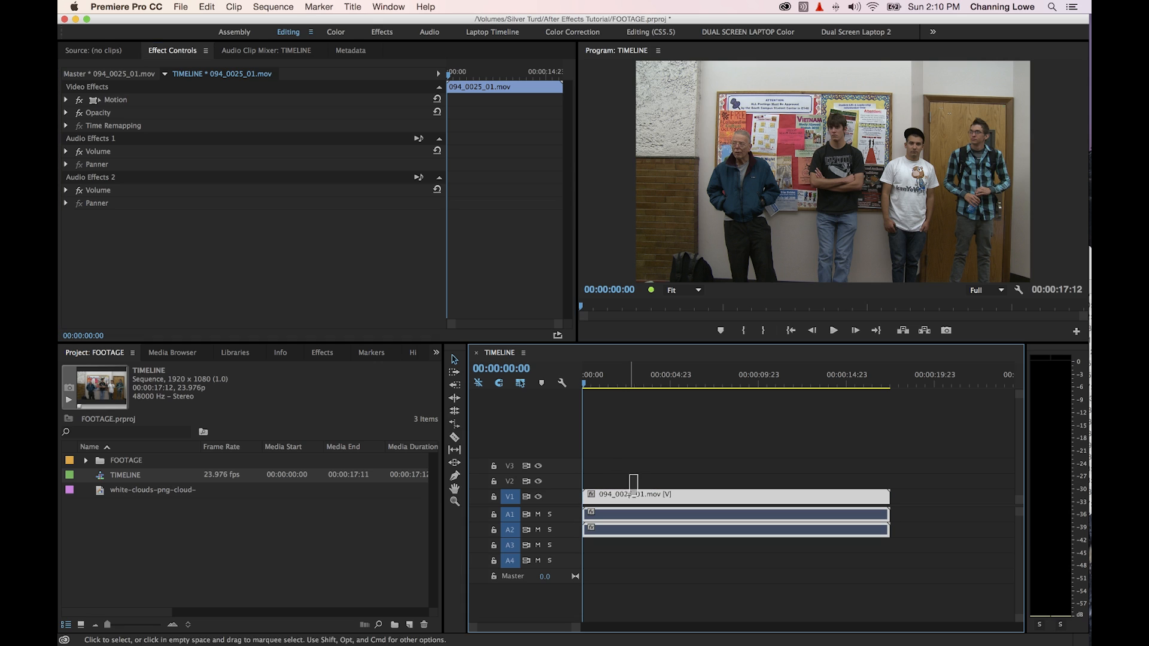
pyautogui.click(90, 96)
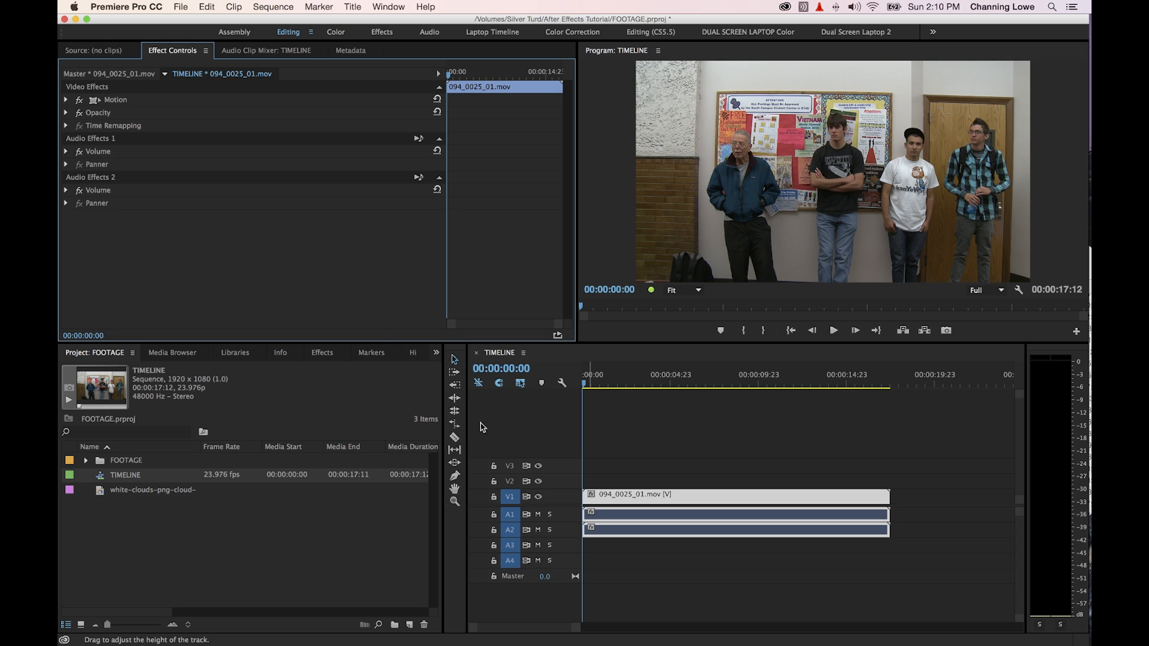
# Inspect the clip's Volume settings under Audio Effects 1, collapse them again and reselect the clip
pyautogui.click(67, 165)
pyautogui.click(66, 165)
pyautogui.click(66, 152)
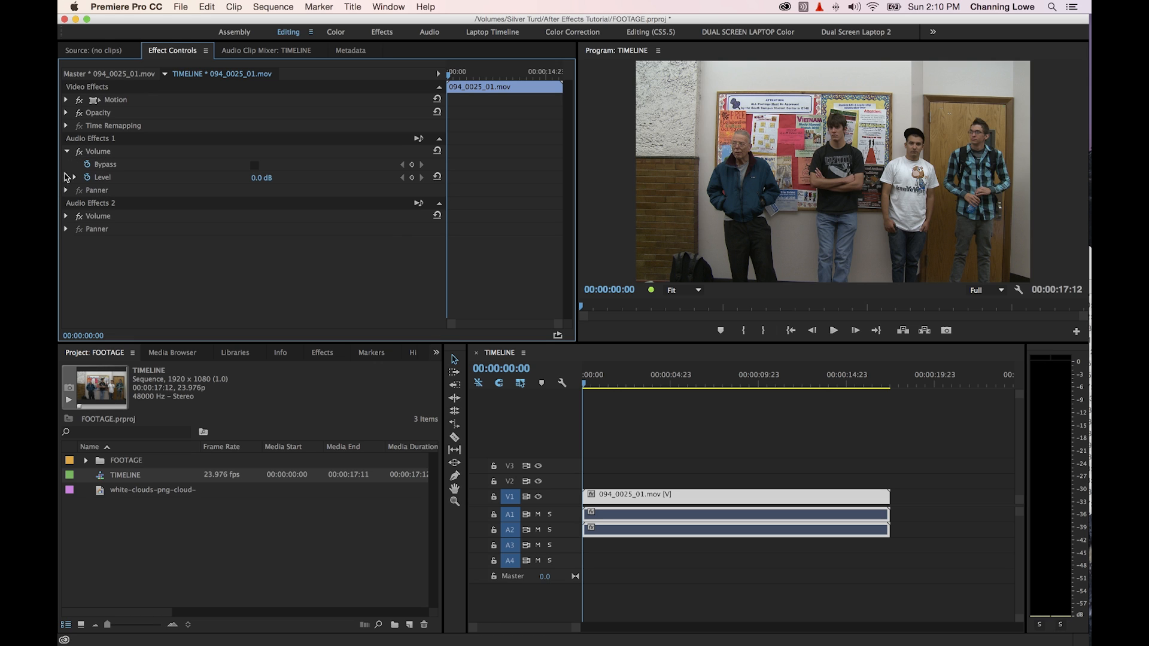
pyautogui.click(67, 152)
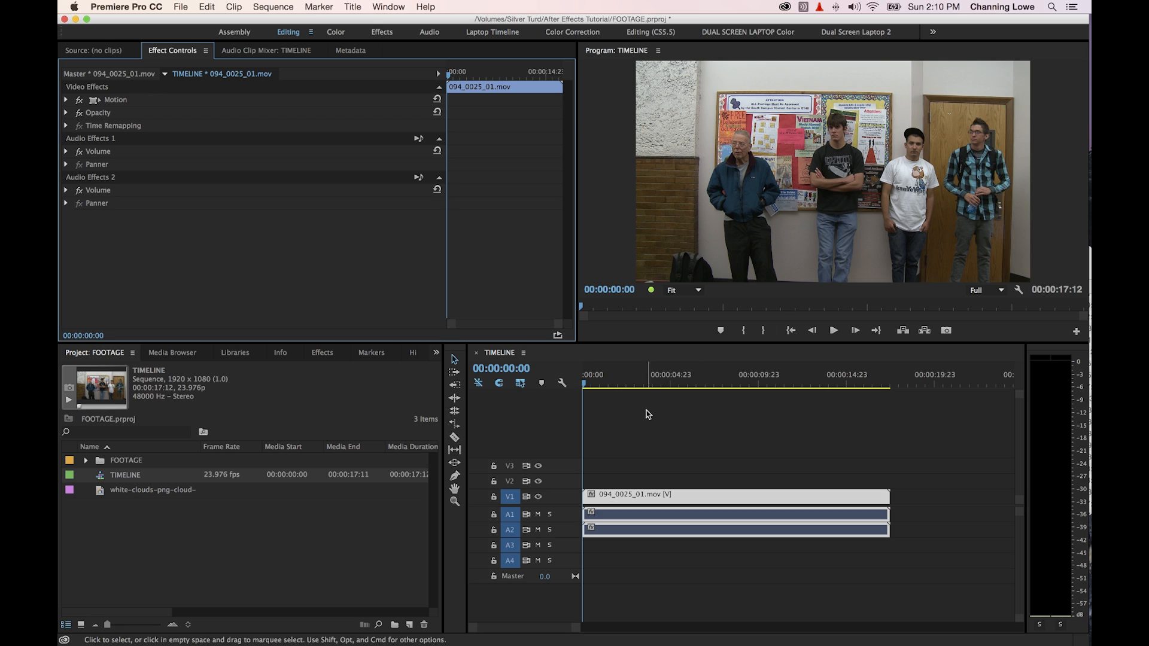
pyautogui.moveTo(650, 453); pyautogui.dragTo(661, 500)
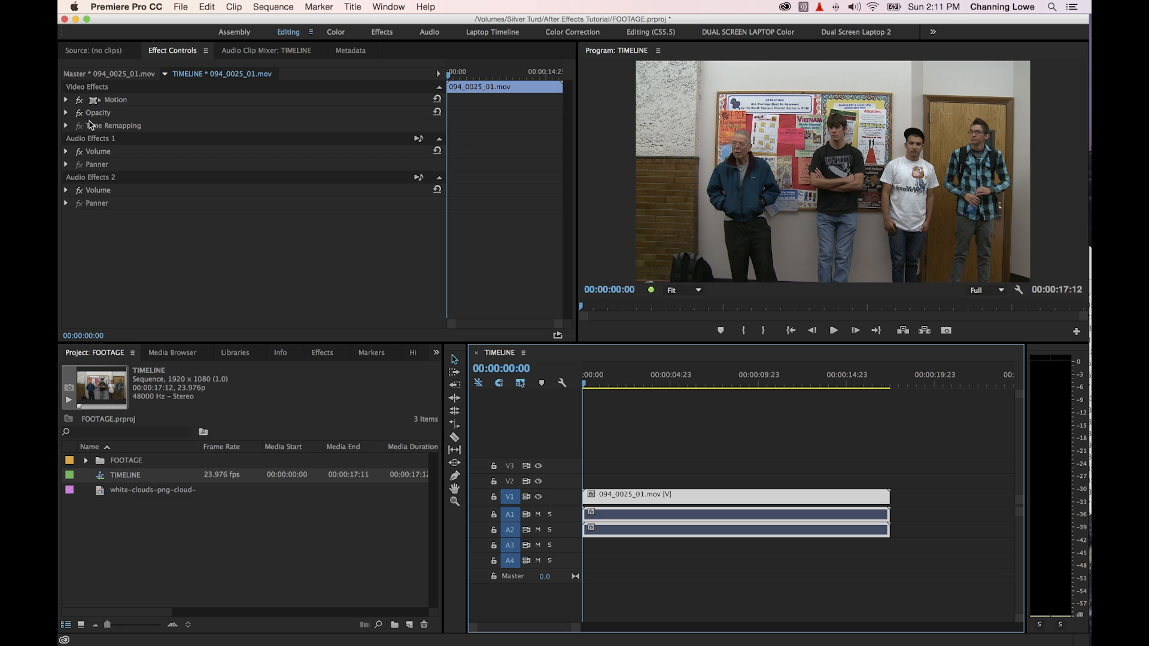
# Expand the clip's Motion, Opacity and Time Remapping settings
pyautogui.click(67, 100)
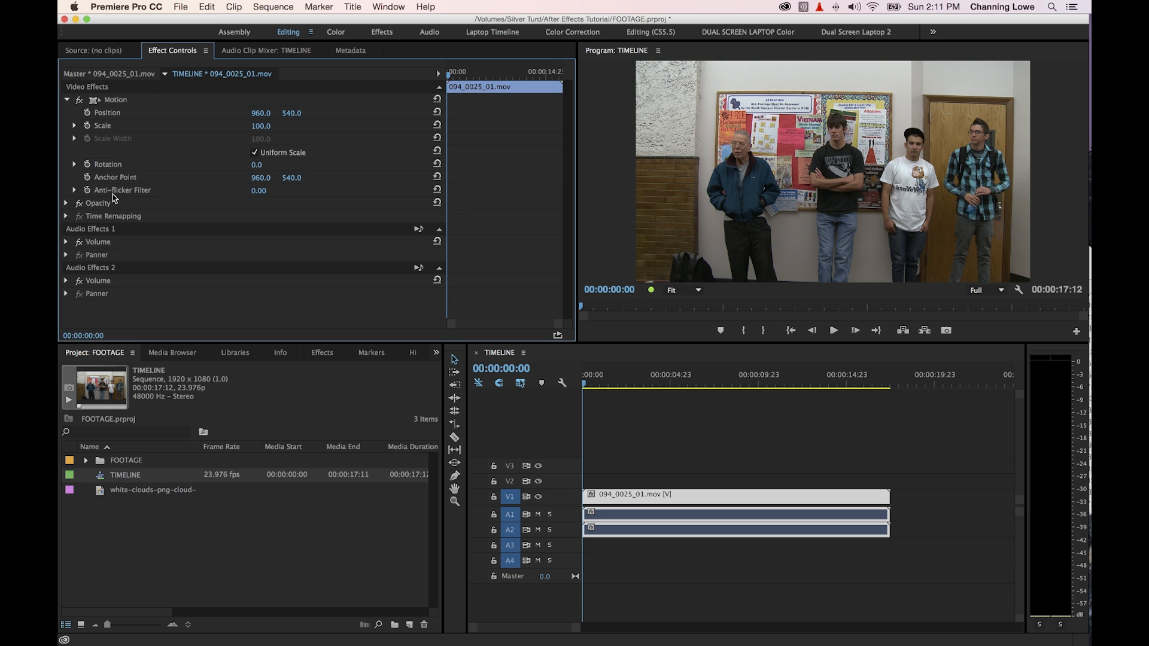
pyautogui.click(66, 204)
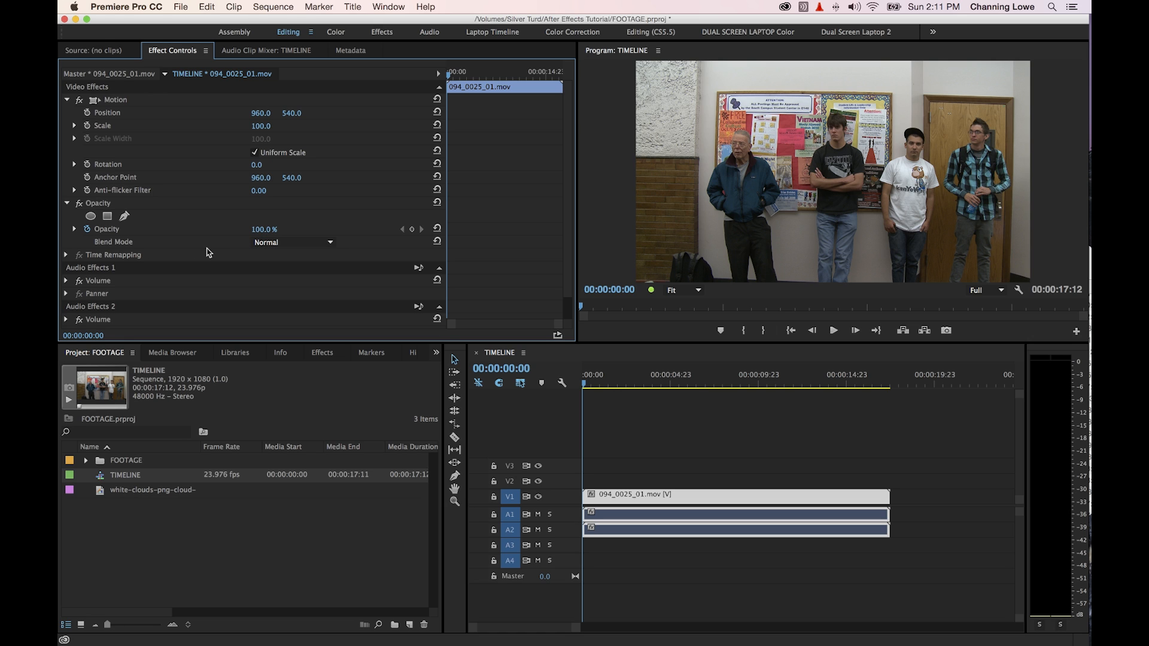
pyautogui.click(66, 255)
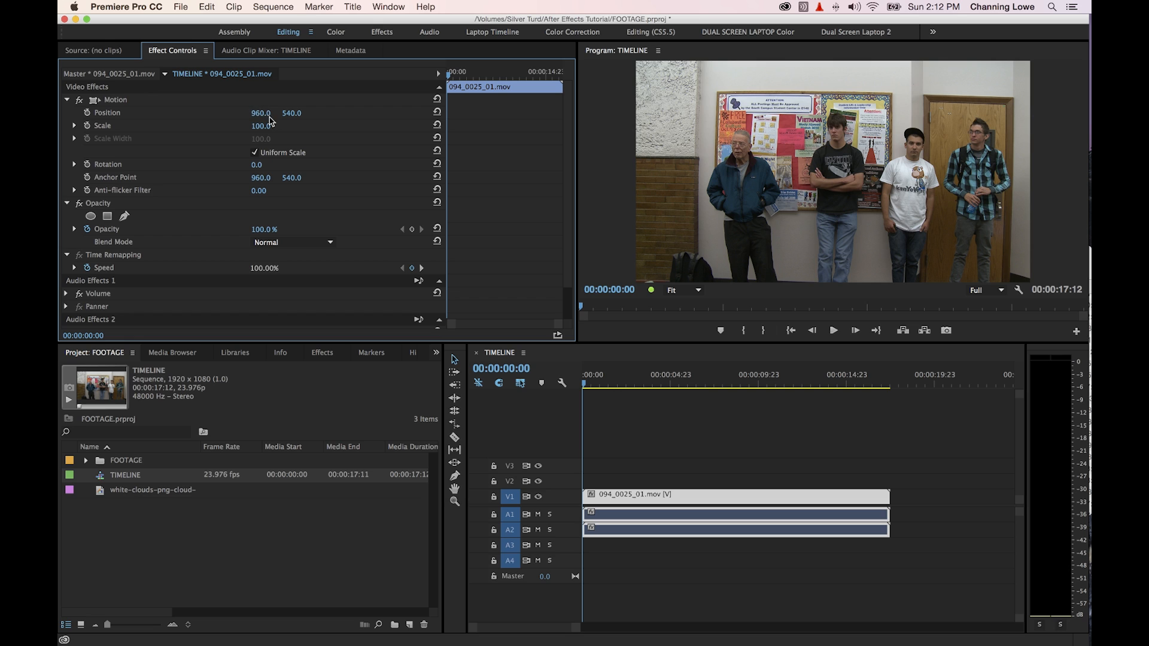
# Play a few frames of the sequence and shift the clip's horizontal position to 719
pyautogui.press('space')
pyautogui.press('space')
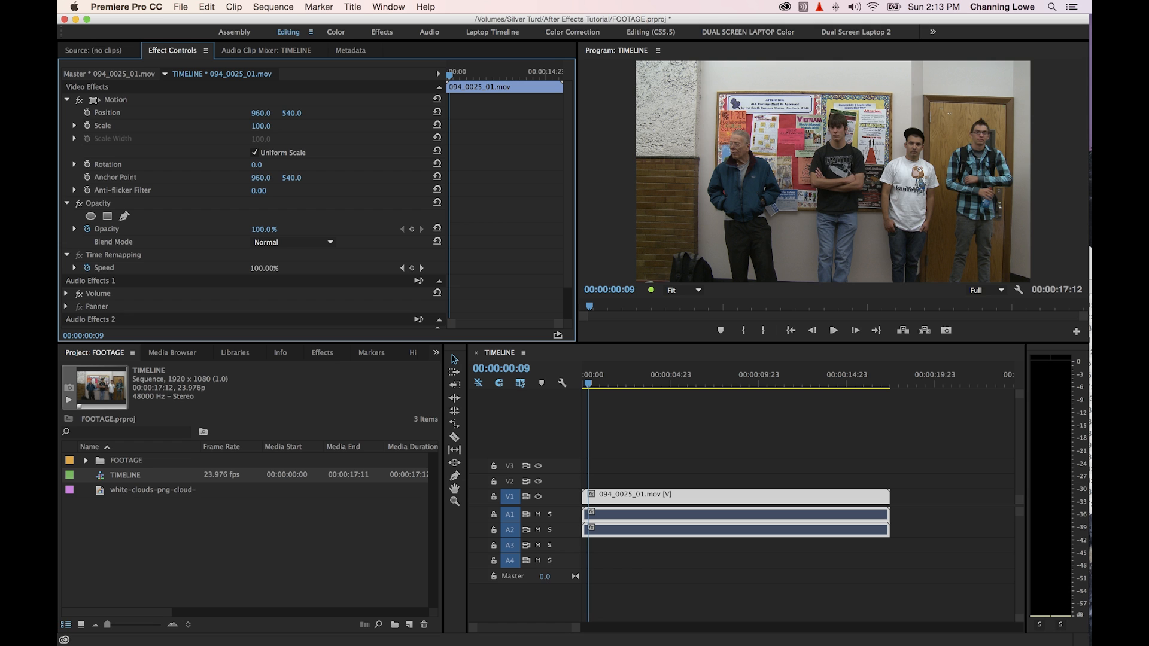
pyautogui.moveTo(261, 113); pyautogui.dragTo(117, 113)
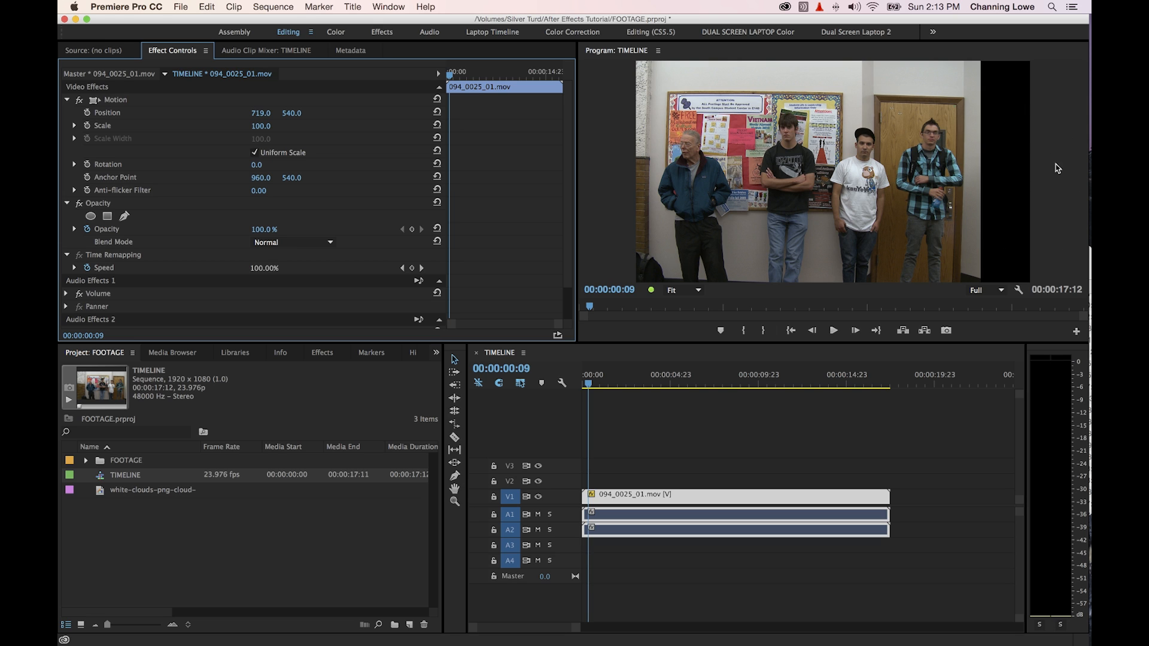
pyautogui.scroll(4, 1063, 210)
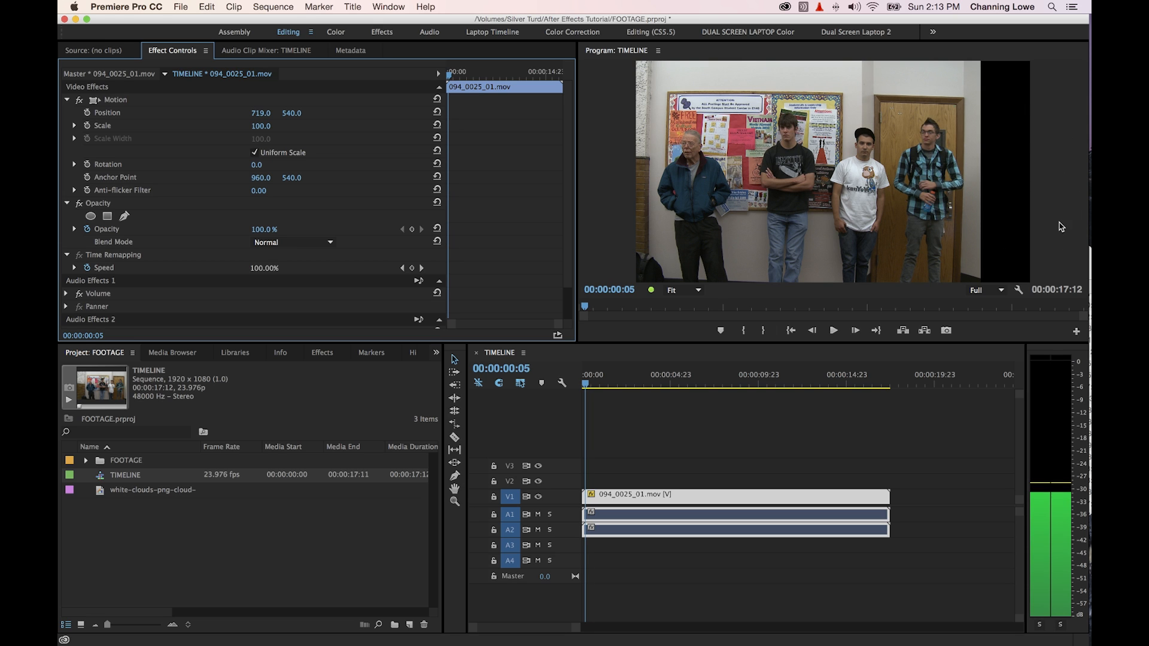
# Set the program preview's zoom level to 50%
pyautogui.click(684, 293)
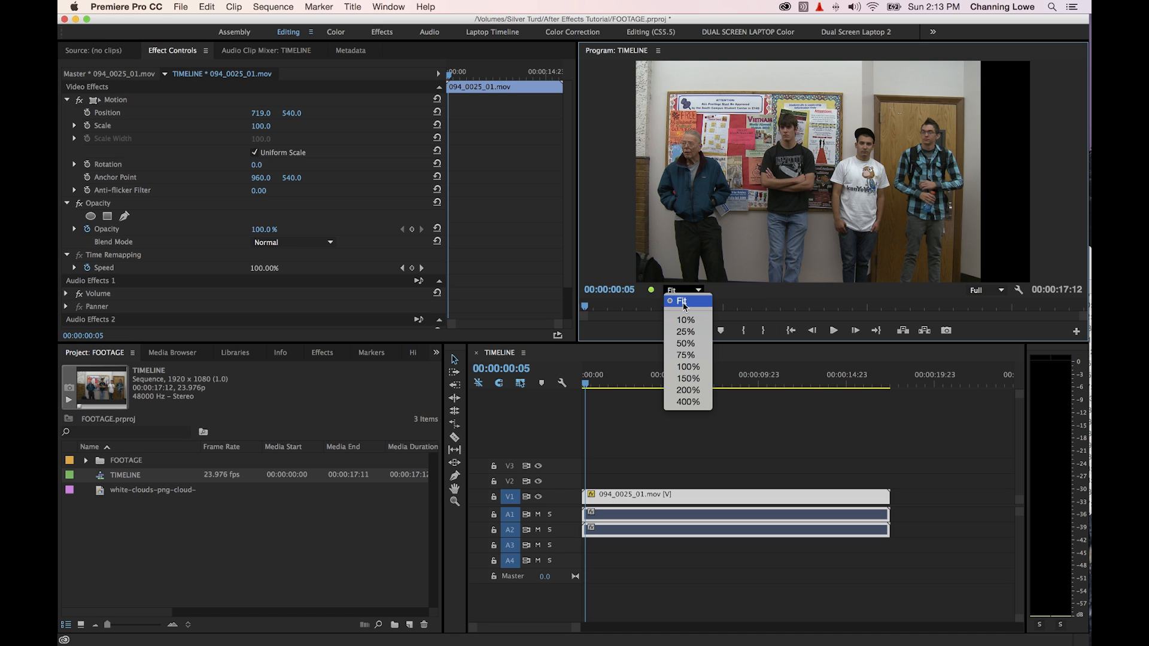
pyautogui.click(685, 344)
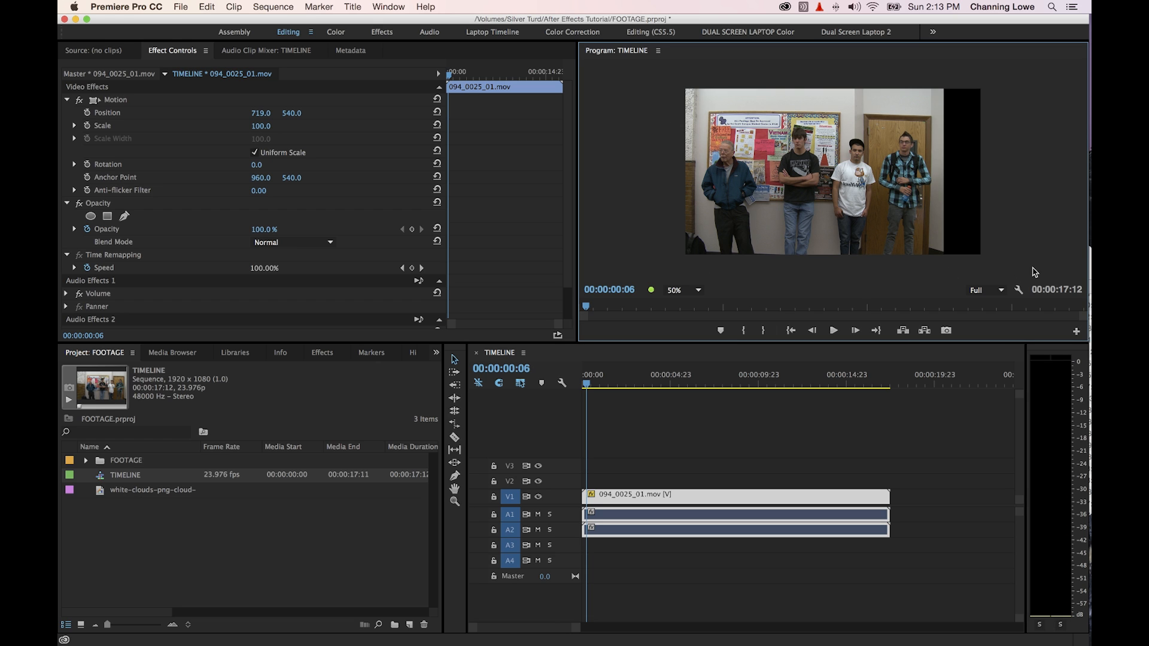
pyautogui.scroll(-2, 834, 103)
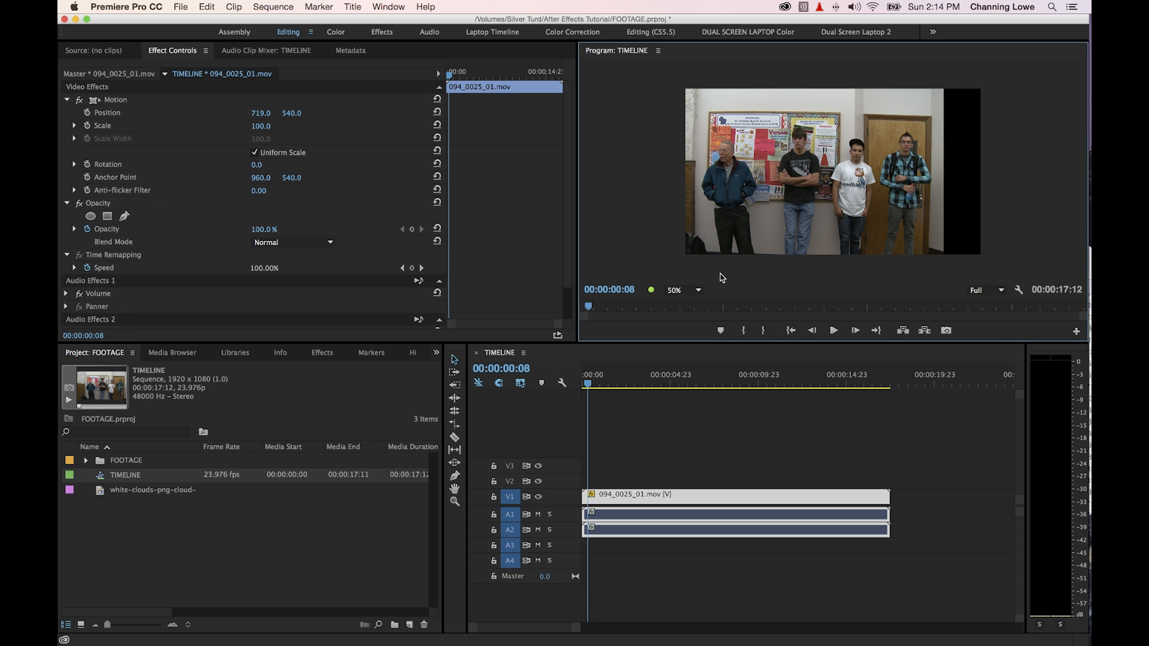
# Delete the clip from the timeline, undo the deletion and select the clip again
pyautogui.click(658, 413)
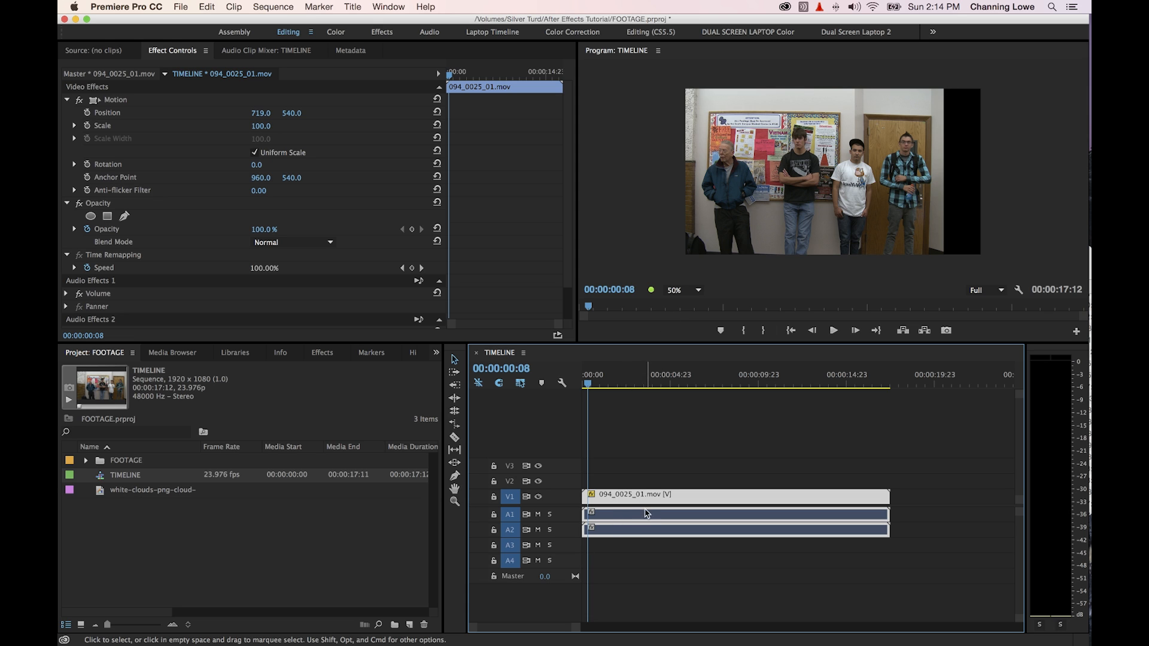
pyautogui.press('Delete')
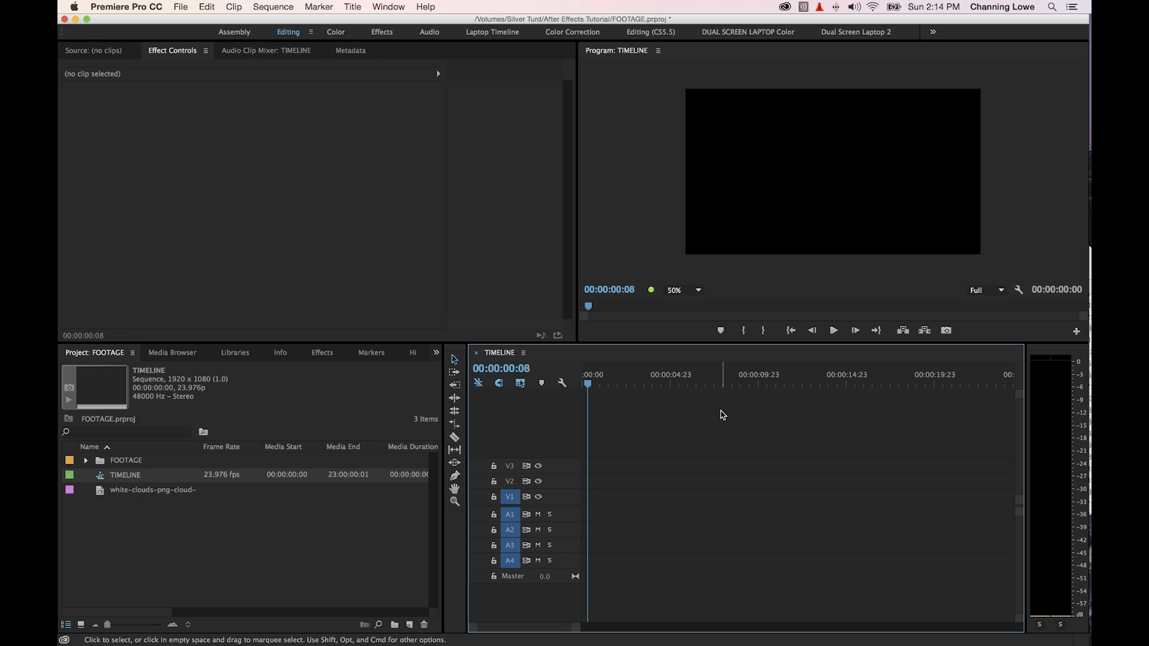
pyautogui.press('super+z')
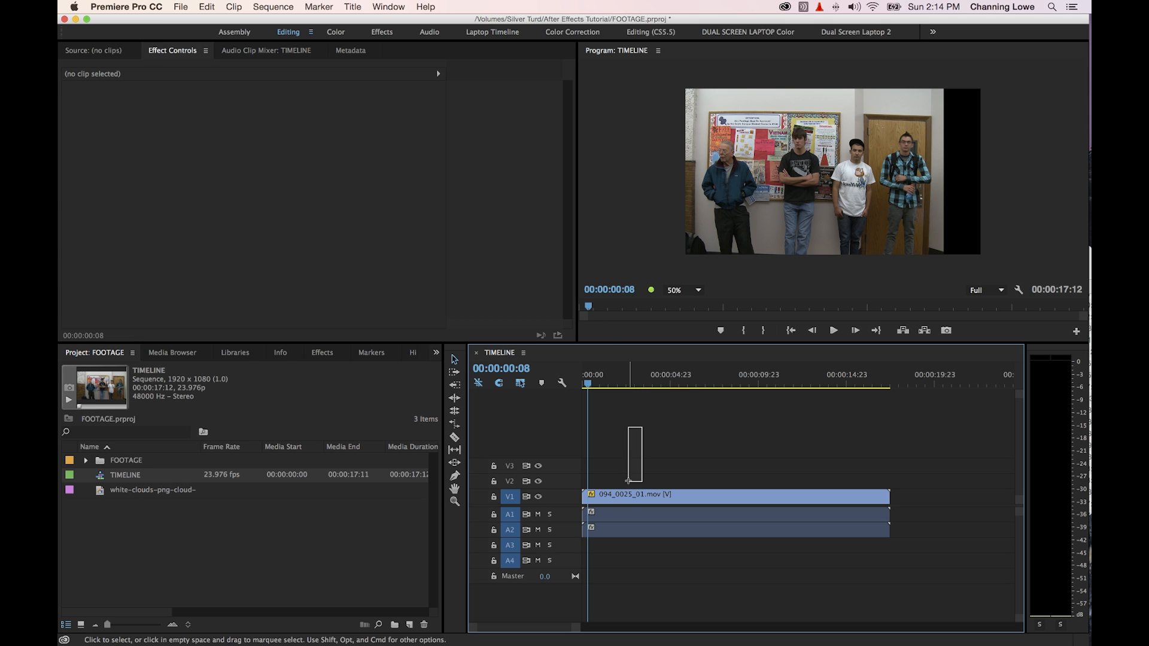
pyautogui.click(633, 496)
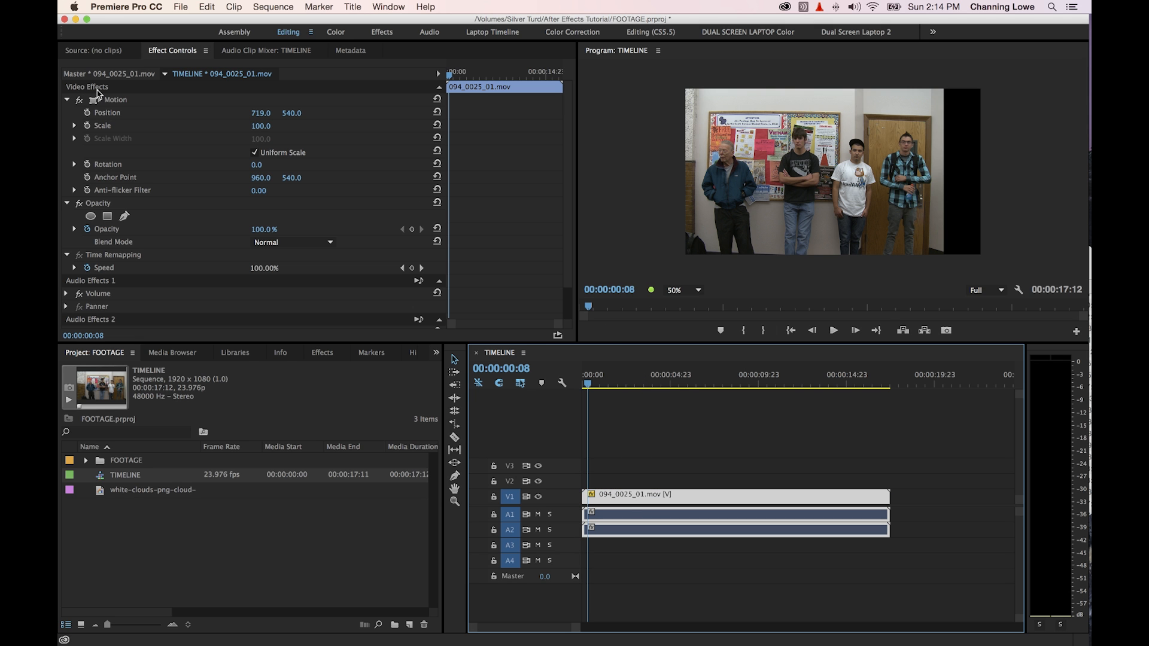
# Try moving the clip horizontally to -1047 and vertically to 855, resetting its position after each move
pyautogui.moveTo(261, 117)
pyautogui.mouseDown()
pyautogui.moveTo(421, 118)
pyautogui.moveTo(197, 118)
pyautogui.moveTo(283, 116)
pyautogui.mouseUp()
pyautogui.moveTo(262, 113); pyautogui.dragTo(120, 113)
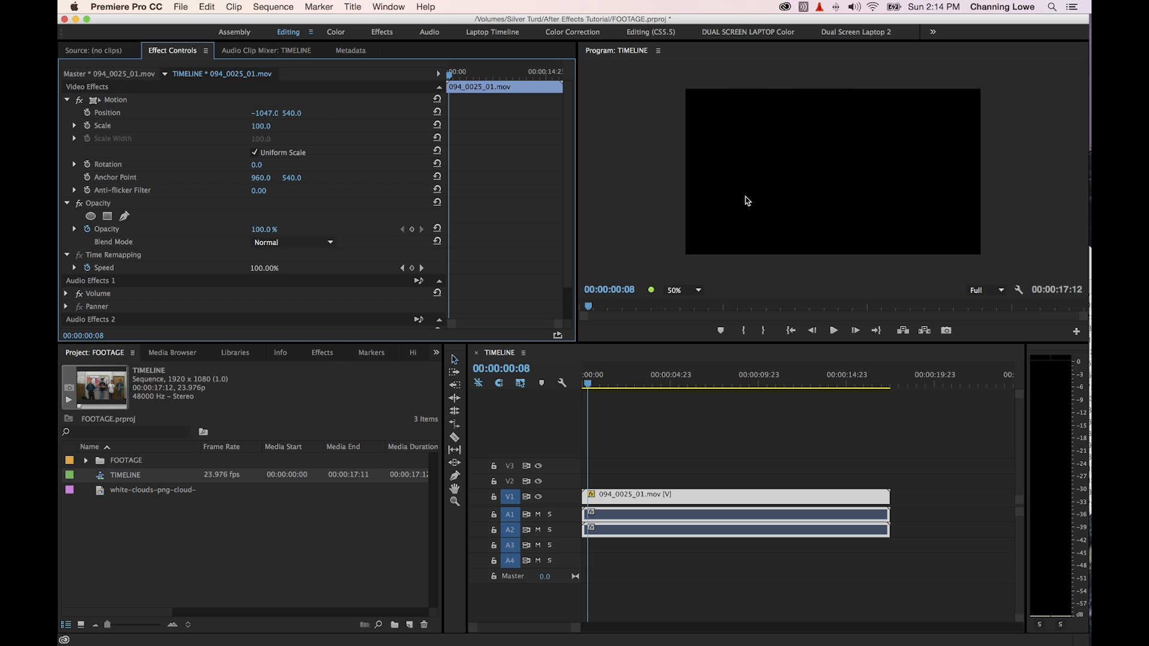
pyautogui.click(438, 113)
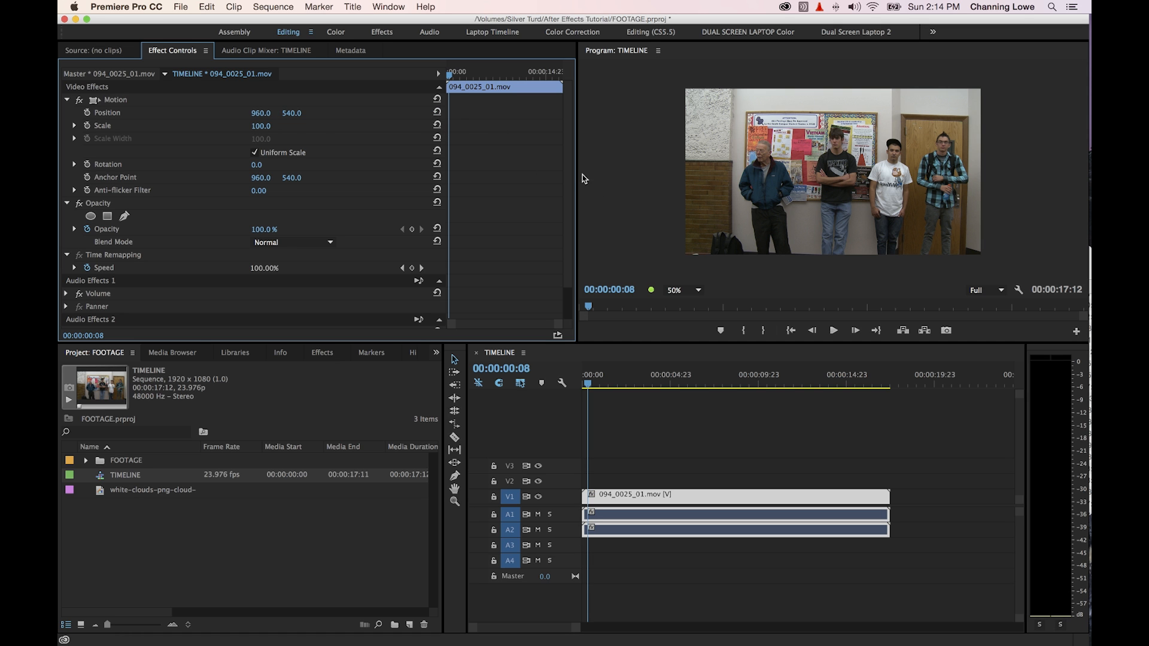
pyautogui.moveTo(291, 113)
pyautogui.mouseDown()
pyautogui.moveTo(195, 114)
pyautogui.moveTo(294, 114)
pyautogui.mouseUp()
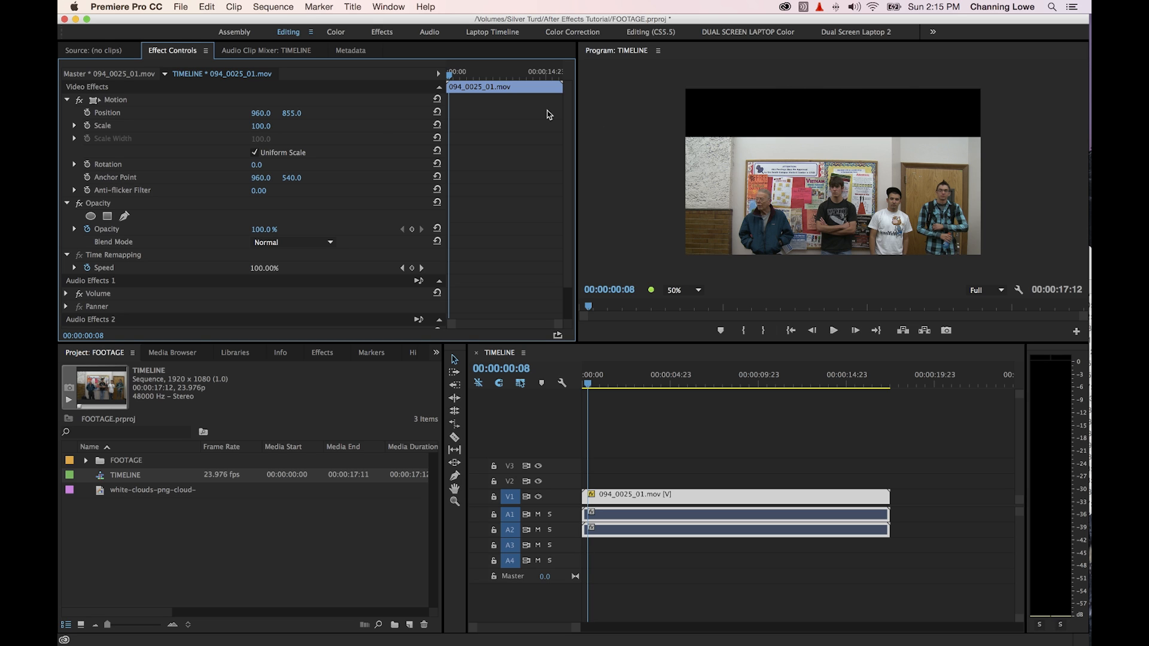
pyautogui.click(437, 113)
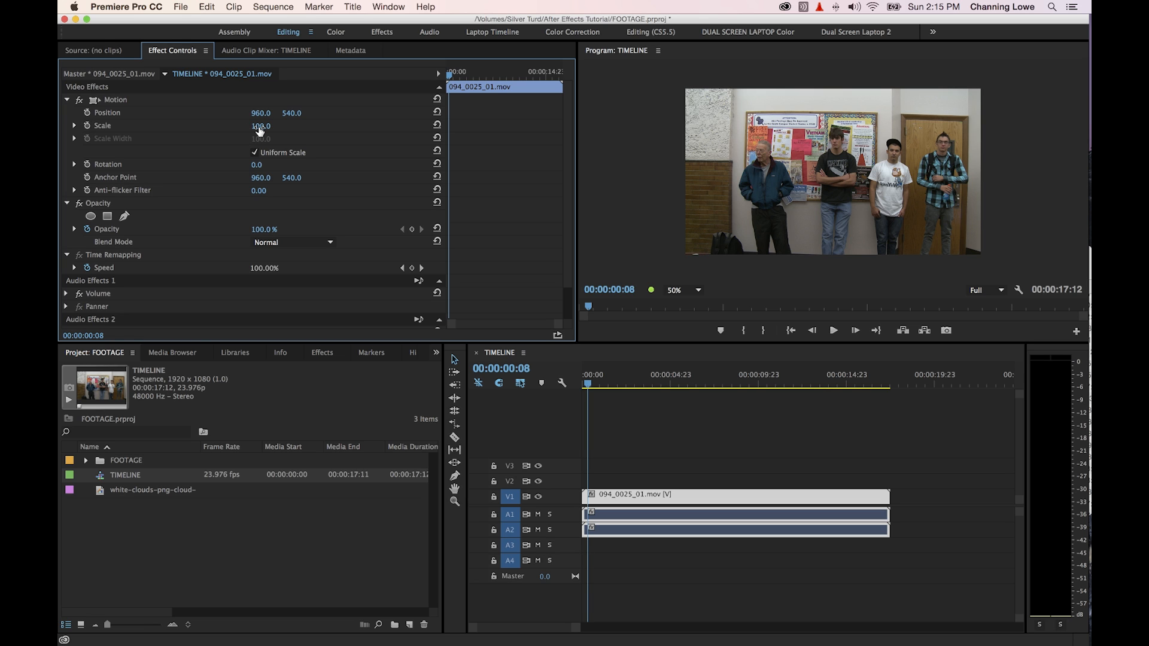
# Enlarge the clip to a scale of 251 and set the program preview's zoom to Fit
pyautogui.moveTo(260, 130); pyautogui.dragTo(297, 131)
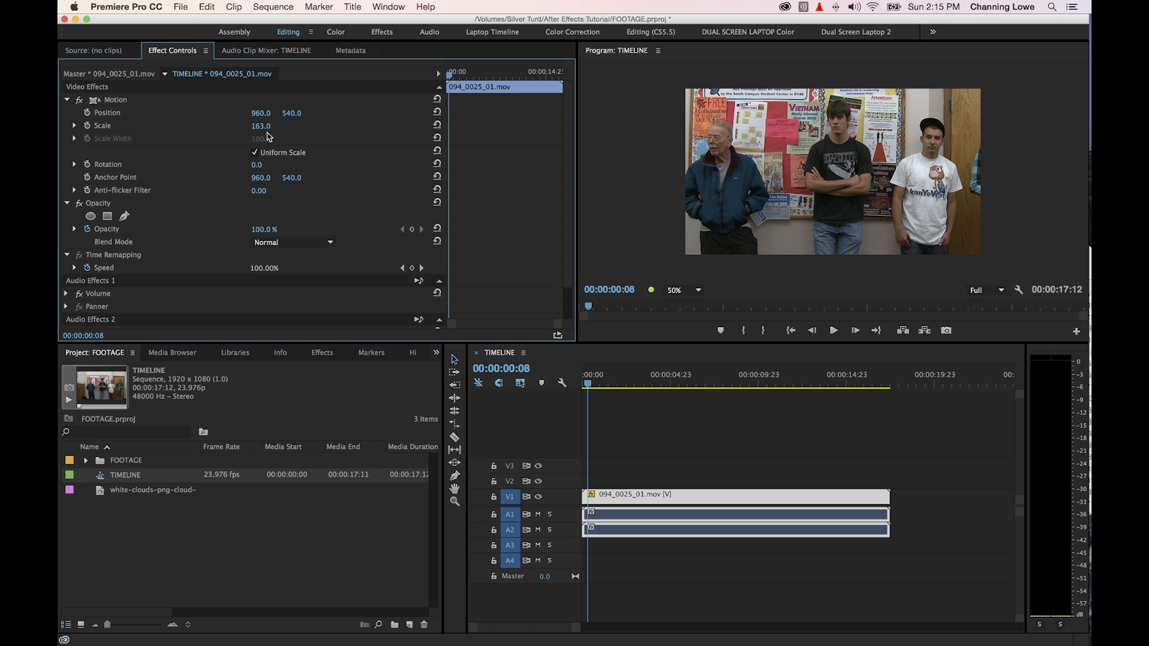
pyautogui.moveTo(261, 126); pyautogui.dragTo(314, 126)
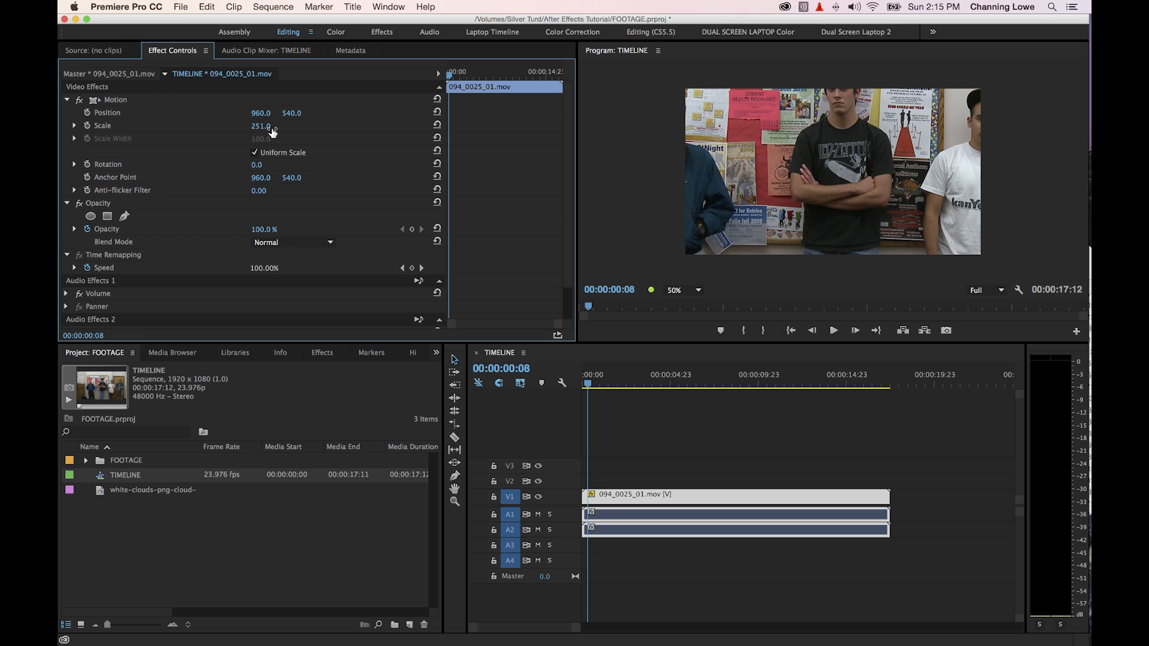
pyautogui.click(688, 291)
pyautogui.click(689, 297)
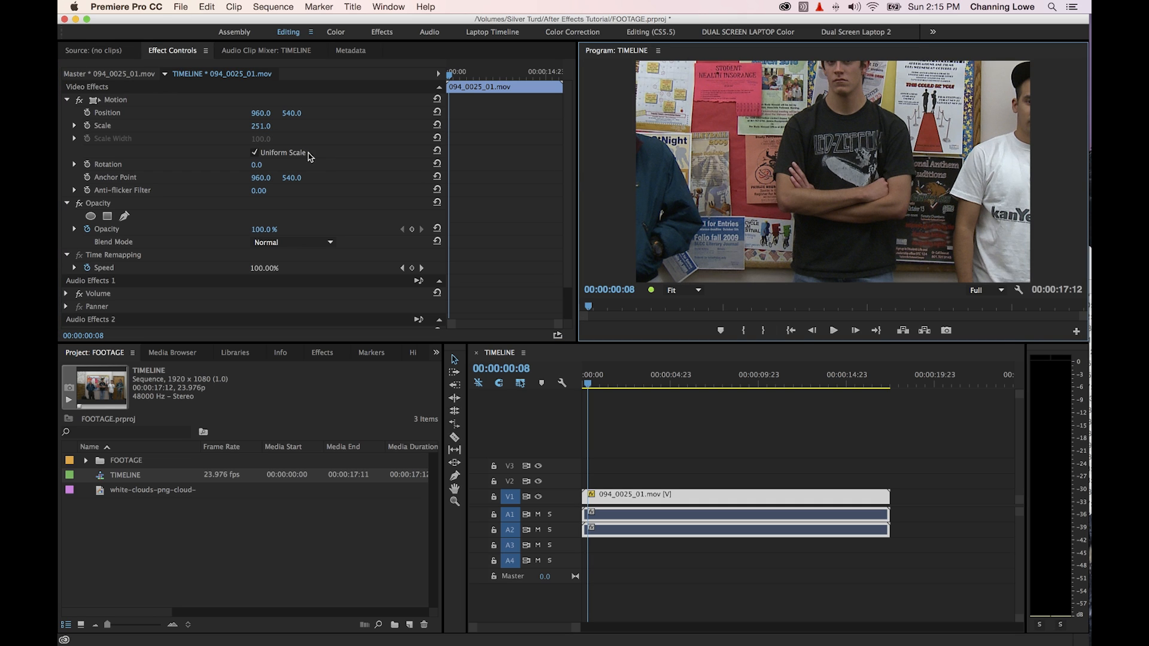
# Try enlarging the clip to a scale of 1595, and set its scale back to 100
pyautogui.moveTo(263, 126); pyautogui.dragTo(646, 126)
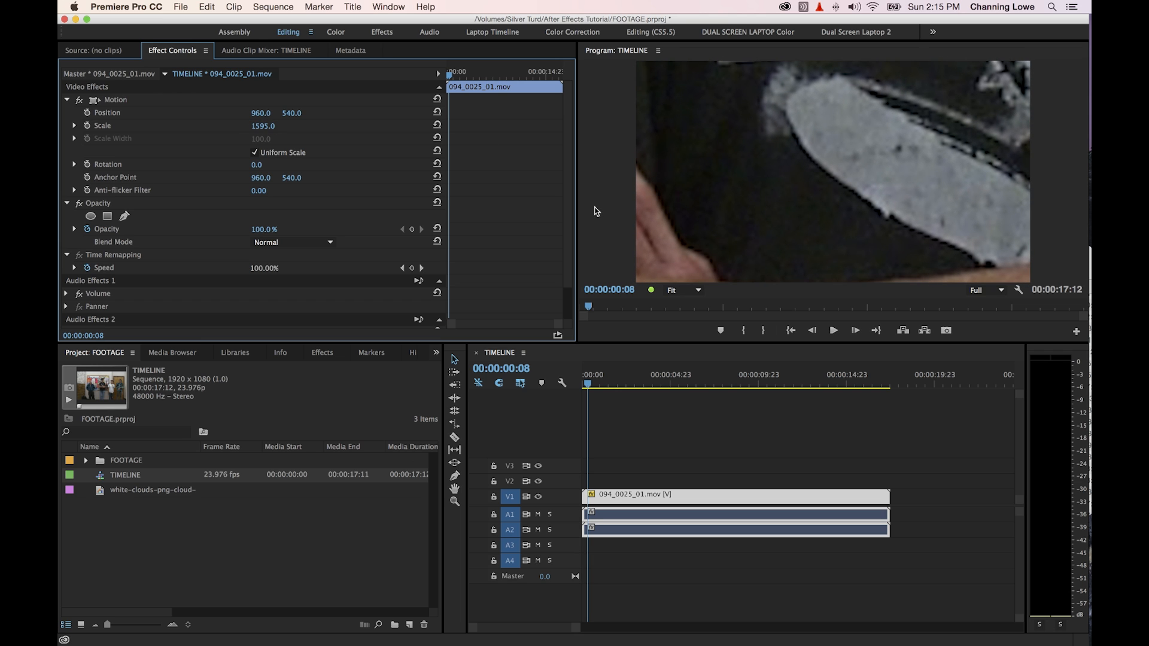
pyautogui.click(263, 128)
pyautogui.write('100')
pyautogui.press('Return')
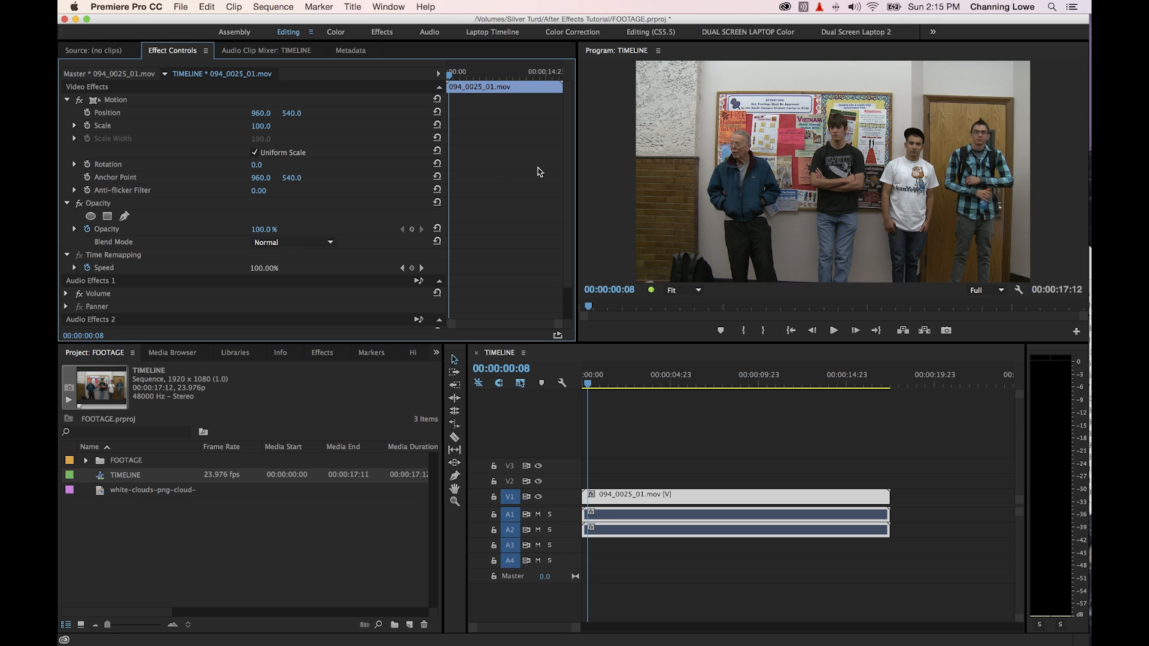
# Advance to 00:00:00:19, reframe the clip on the two people by the door with scale 306 and position -903, 773, and play the result
pyautogui.press('space')
pyautogui.press('space')
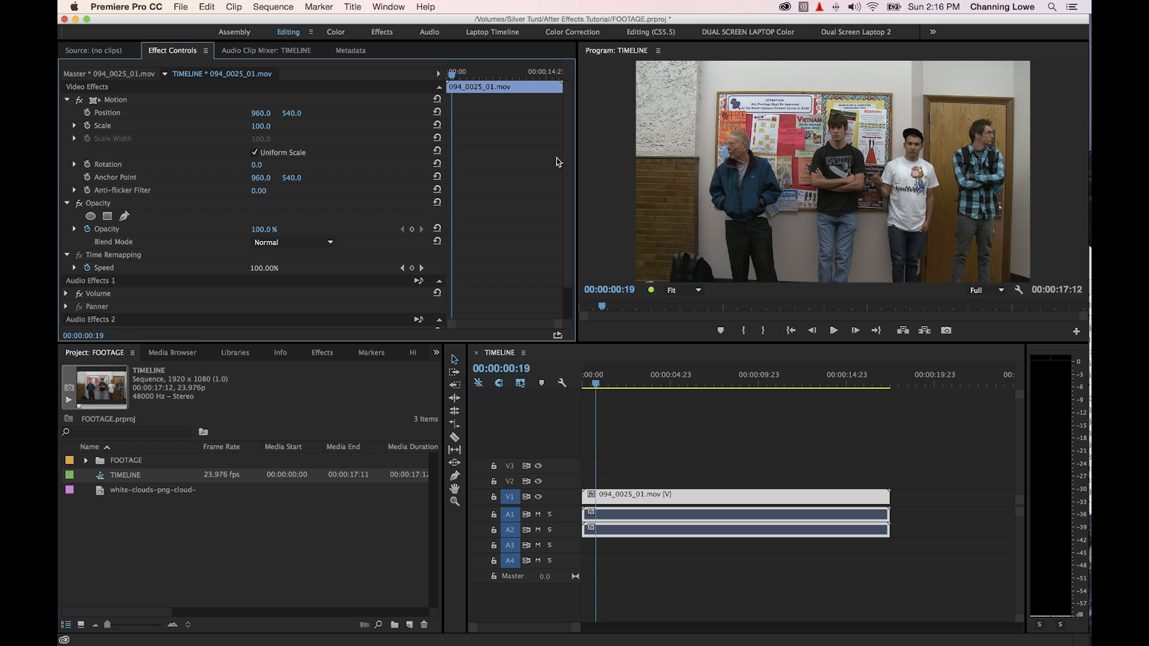
pyautogui.moveTo(261, 126); pyautogui.dragTo(310, 126)
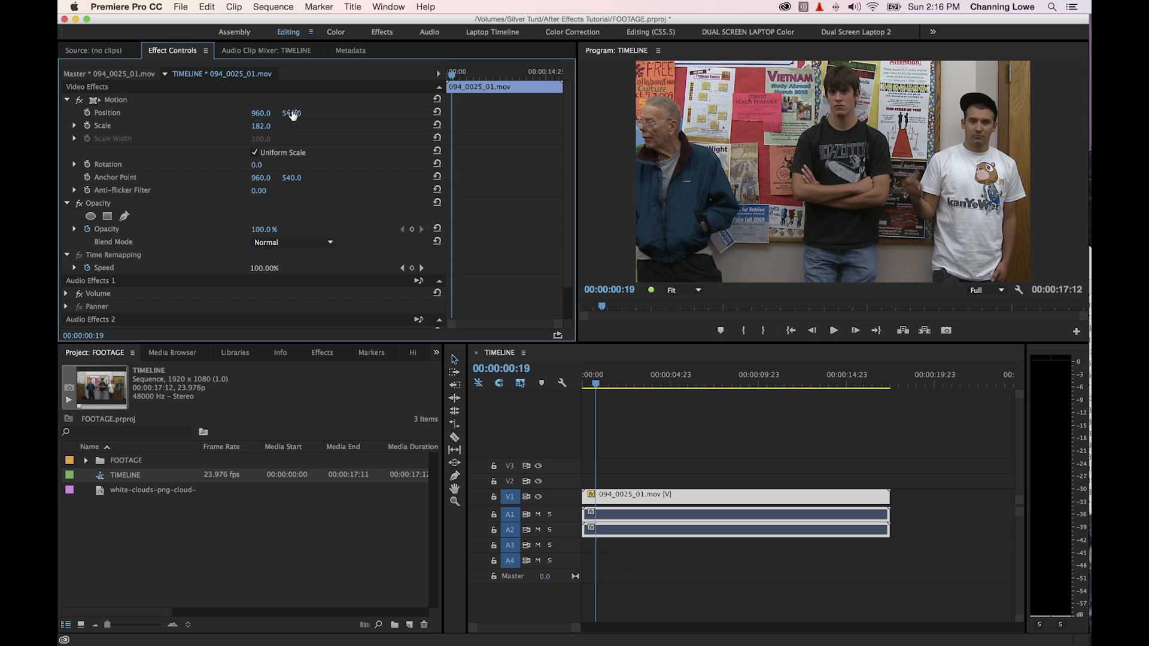
pyautogui.moveTo(292, 113); pyautogui.dragTo(103, 112)
pyautogui.moveTo(266, 113); pyautogui.dragTo(512, 101)
pyautogui.moveTo(277, 108); pyautogui.dragTo(30, 112)
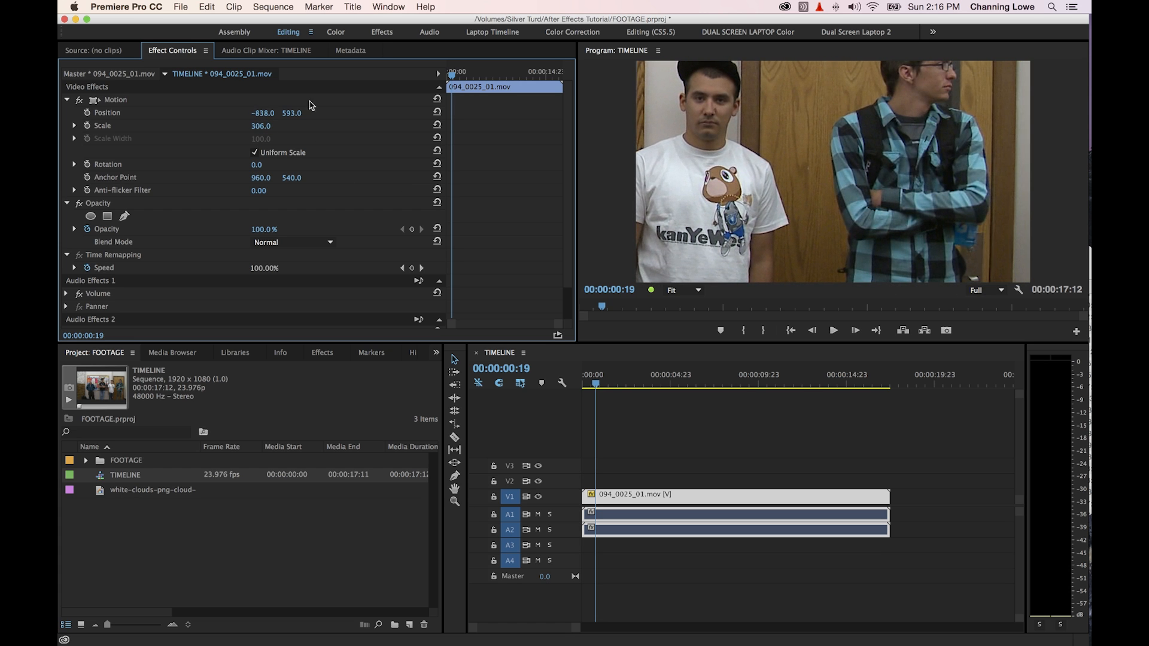
pyautogui.moveTo(291, 113)
pyautogui.mouseDown()
pyautogui.moveTo(399, 114)
pyautogui.moveTo(303, 114)
pyautogui.mouseUp()
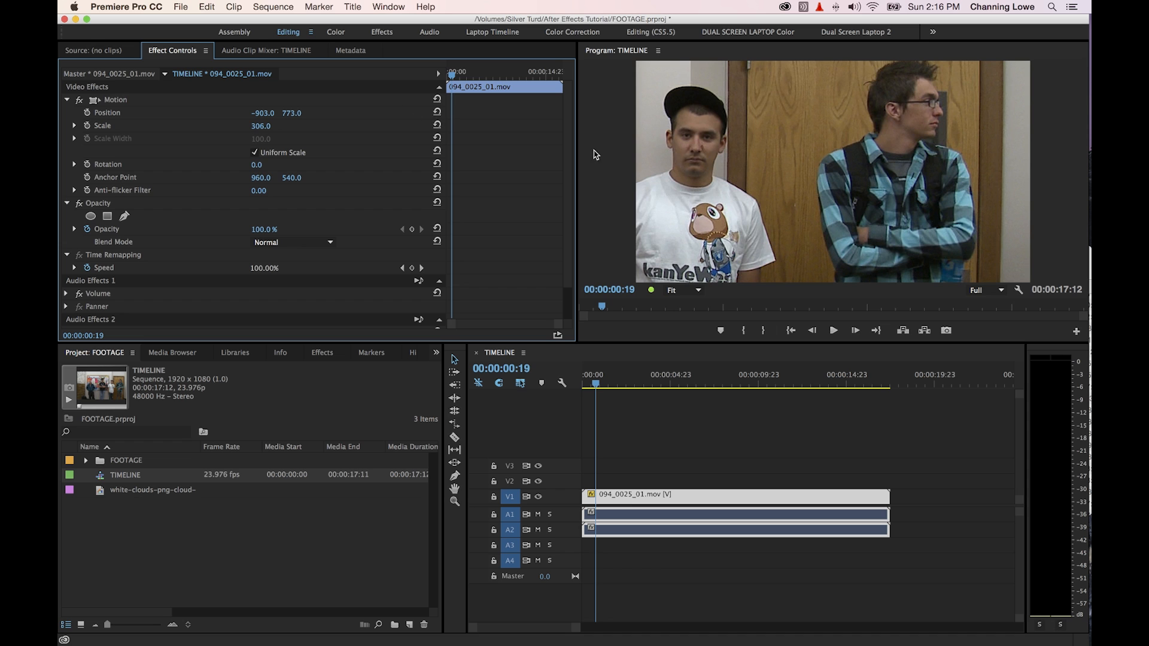
pyautogui.press('space')
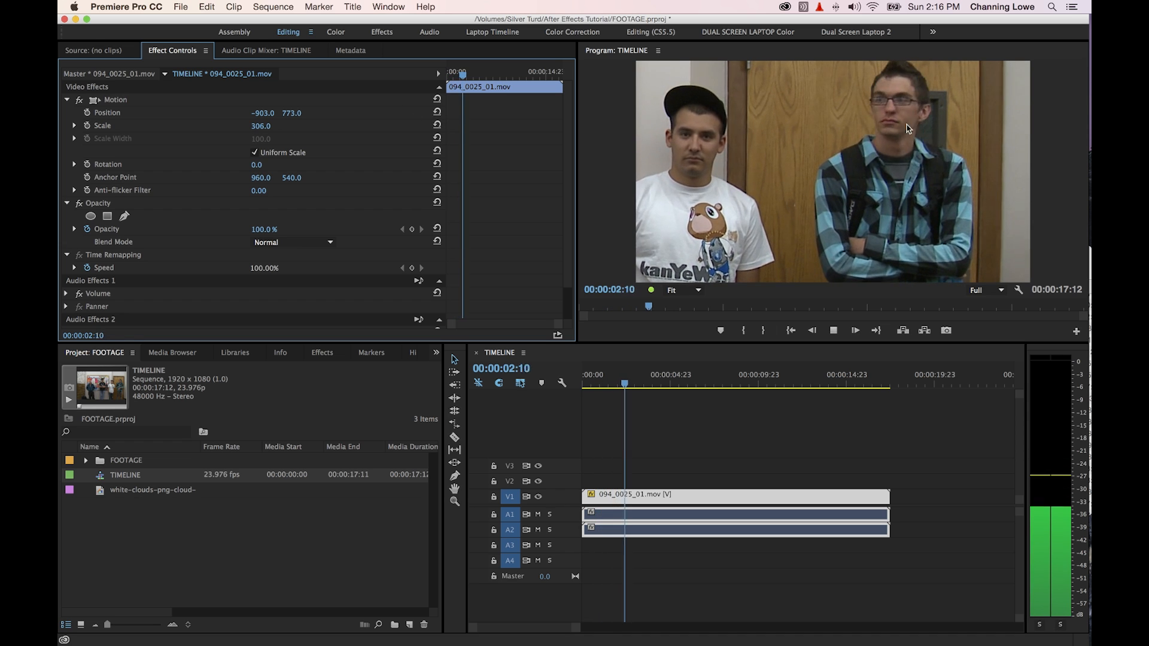
pyautogui.press('space')
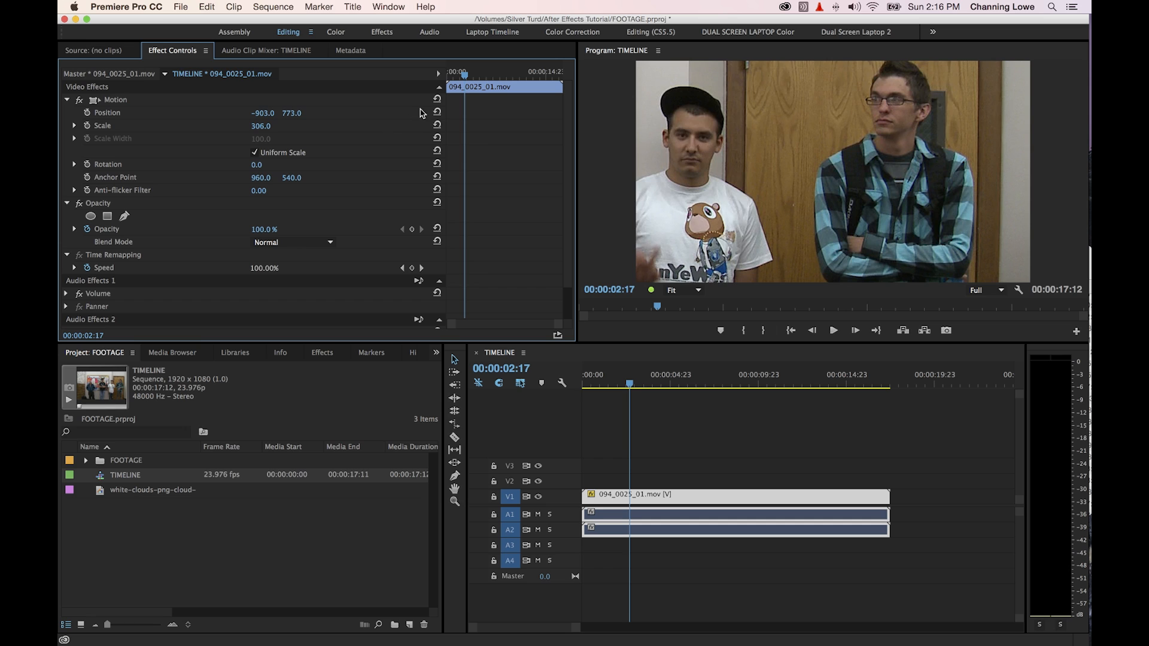
# Reset the clip's motion, try a non-uniform scale with height 66 and width 27, and restore uniform scaling at the default motion values
pyautogui.click(437, 99)
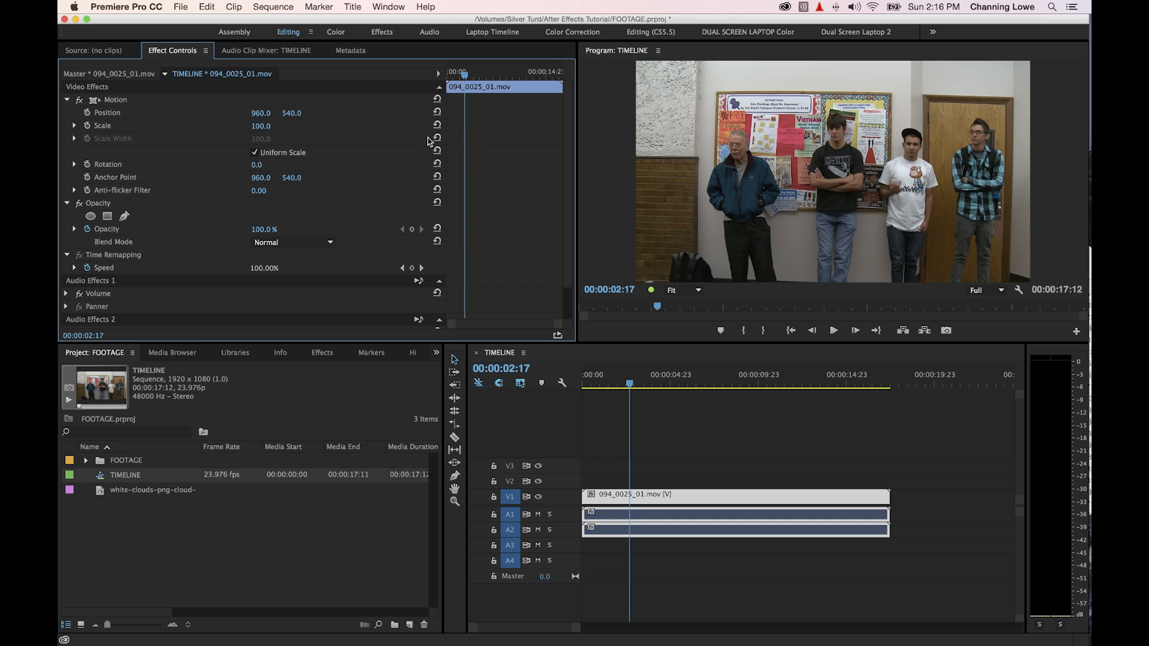
pyautogui.click(255, 153)
pyautogui.click(254, 153)
pyautogui.click(254, 153)
pyautogui.moveTo(261, 139); pyautogui.dragTo(163, 139)
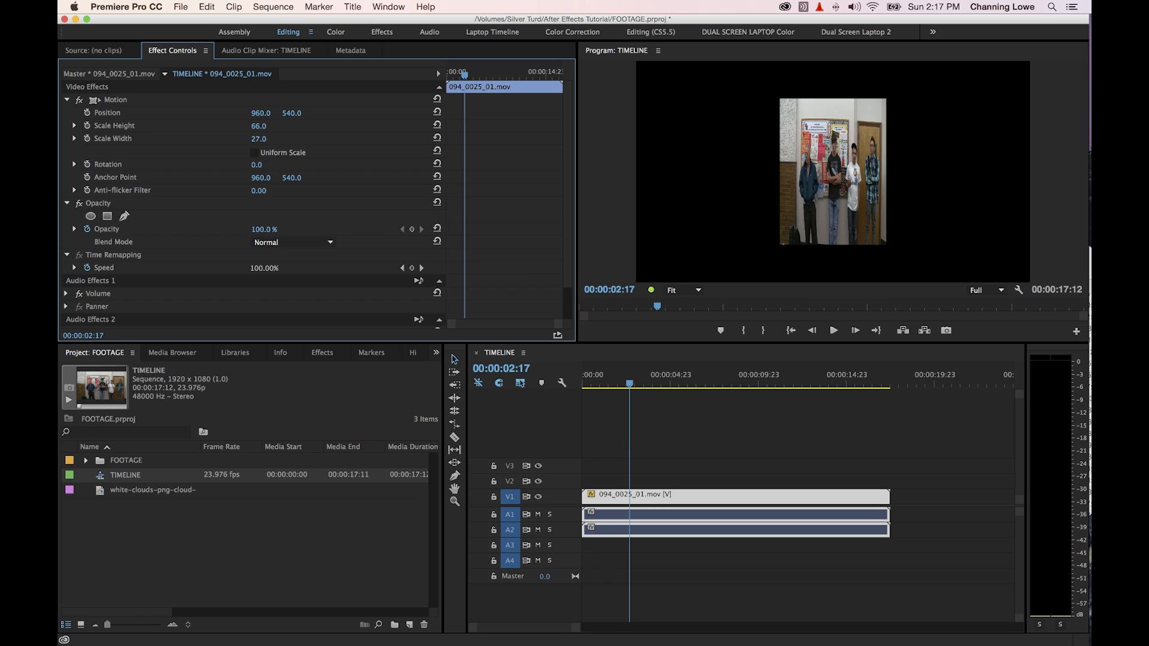
pyautogui.click(254, 154)
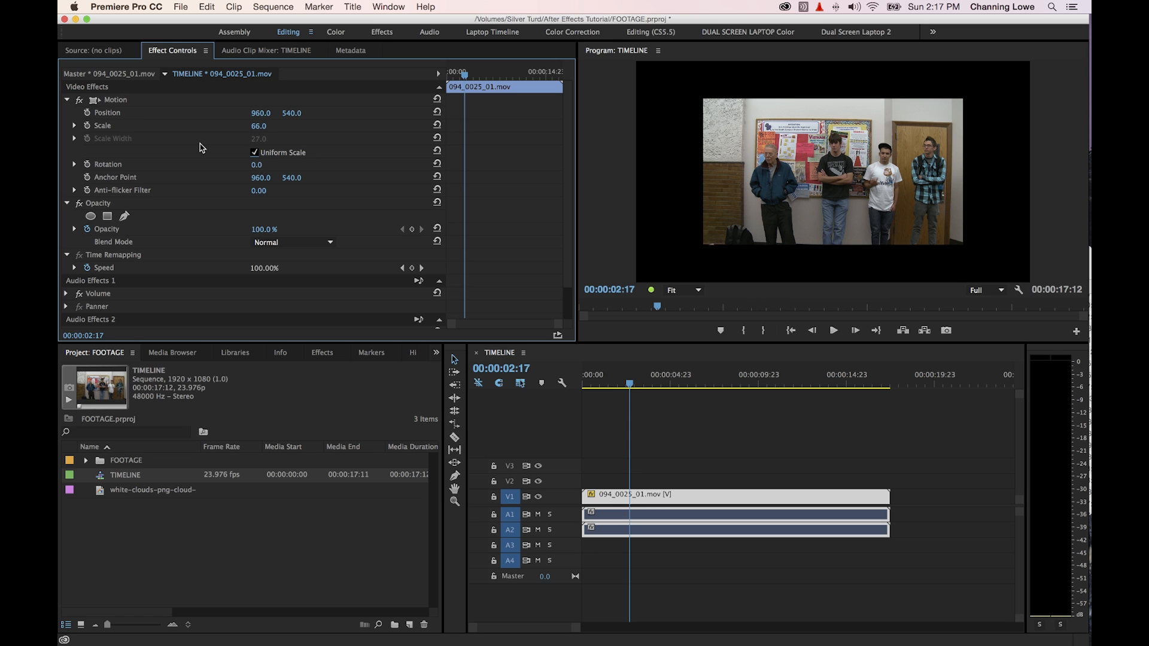
pyautogui.click(437, 99)
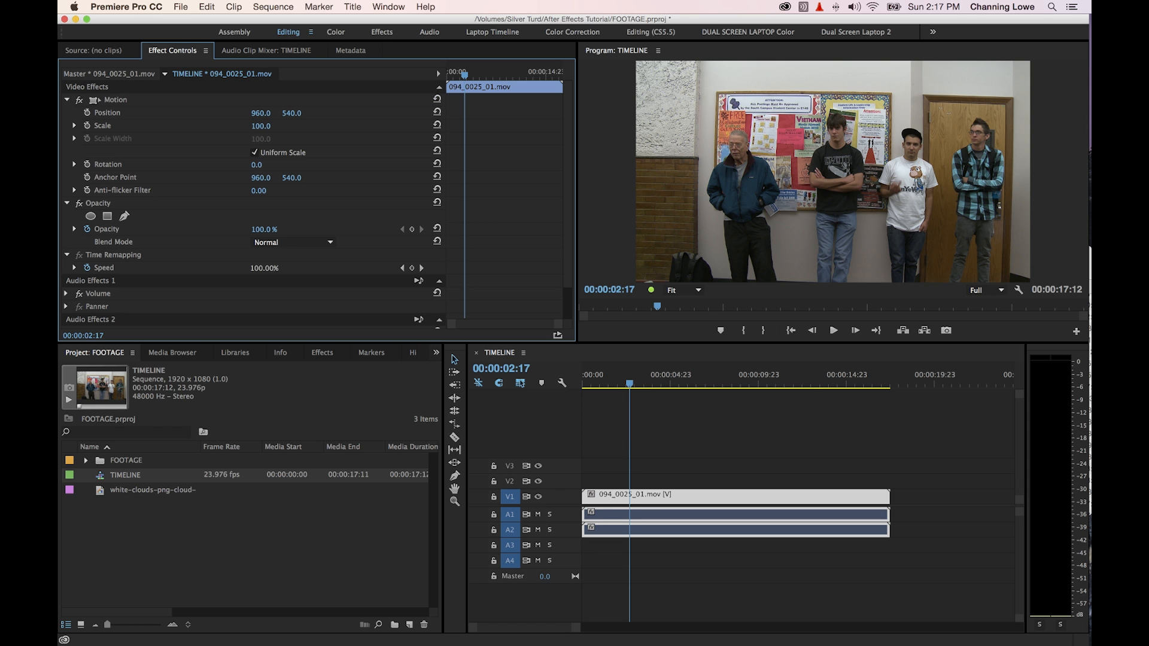
# Try rotating the clip to -114° and enlarging it to a scale of 150, reverting each change
pyautogui.moveTo(256, 164); pyautogui.dragTo(188, 165)
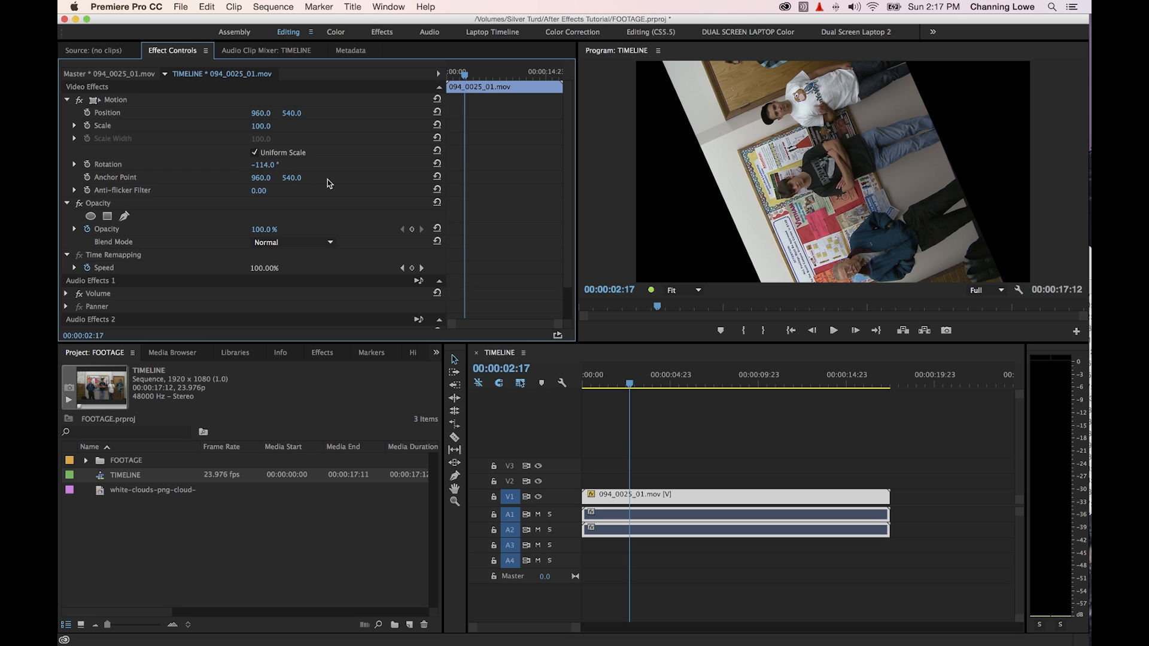
pyautogui.press('super+z')
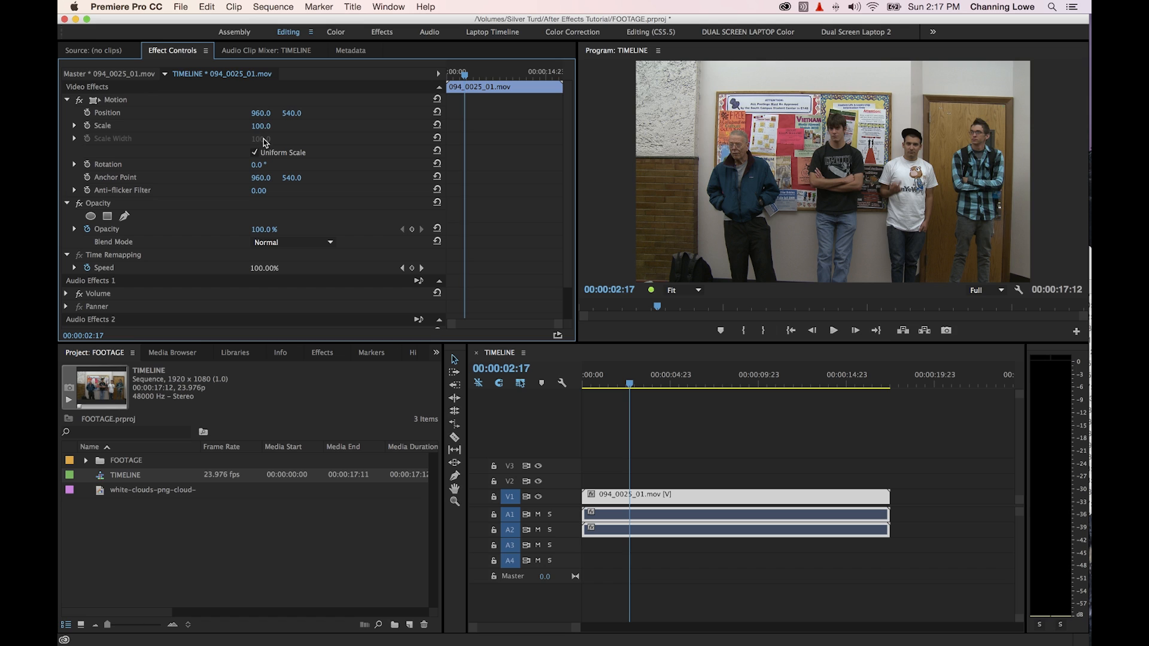
pyautogui.click(263, 126)
pyautogui.write('150')
pyautogui.press('Return')
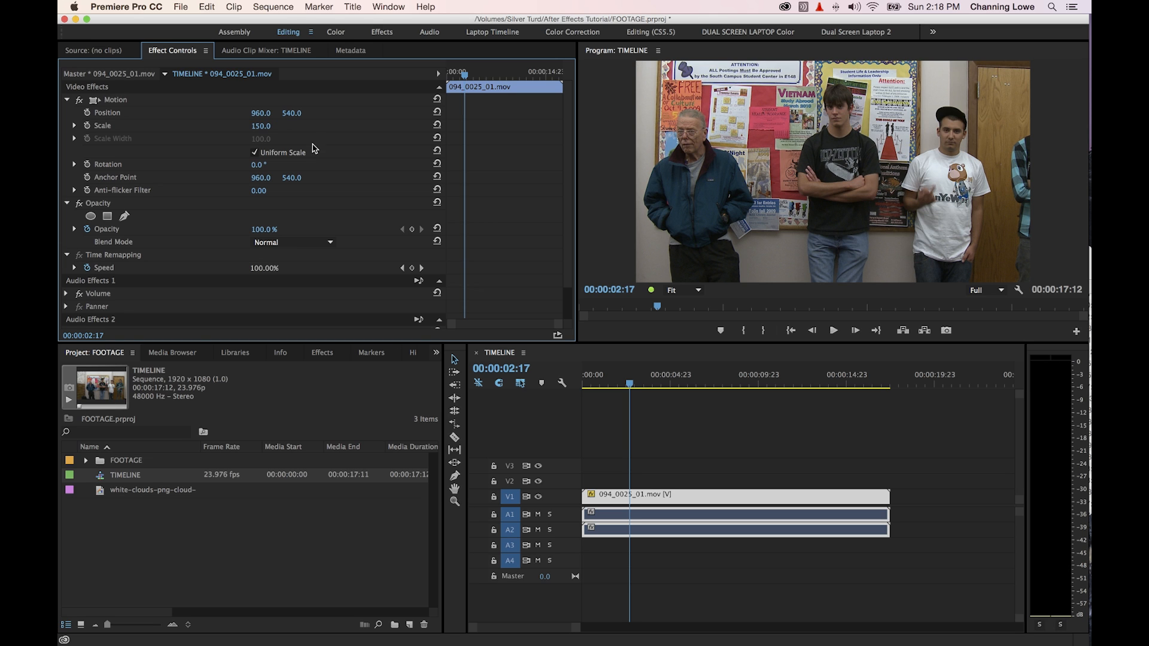
pyautogui.click(438, 99)
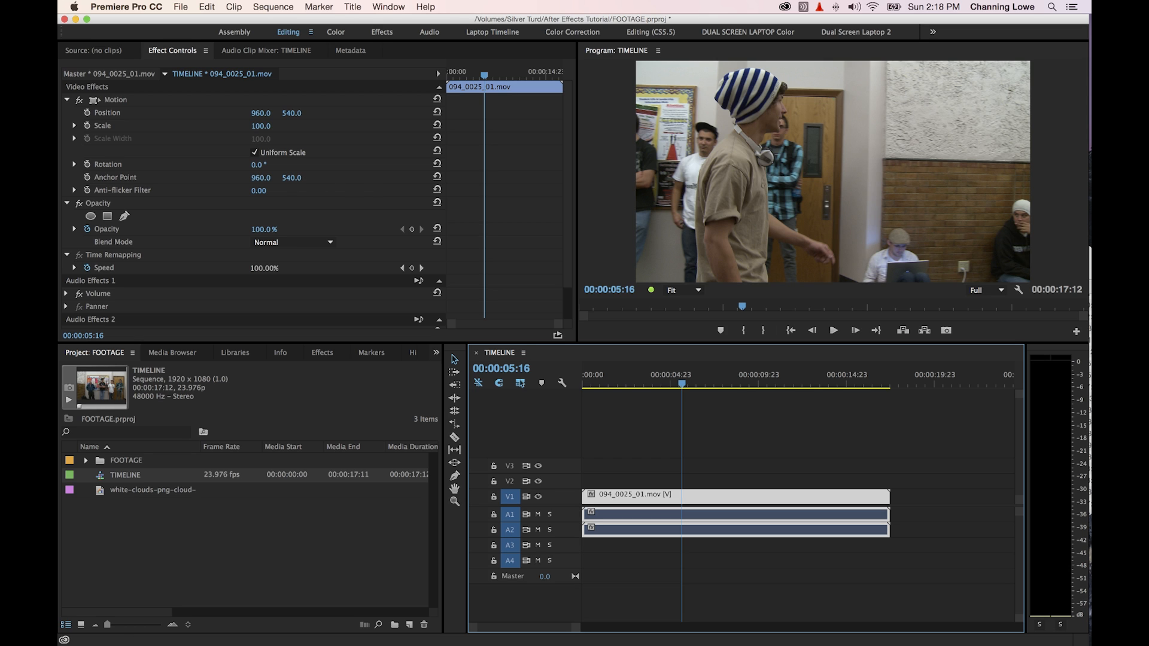
# Try moving the anchor point to the clip's upper-right corner at 1889, 36 and rotating it to -3°, and reset the motion
pyautogui.moveTo(292, 178); pyautogui.dragTo(788, 146)
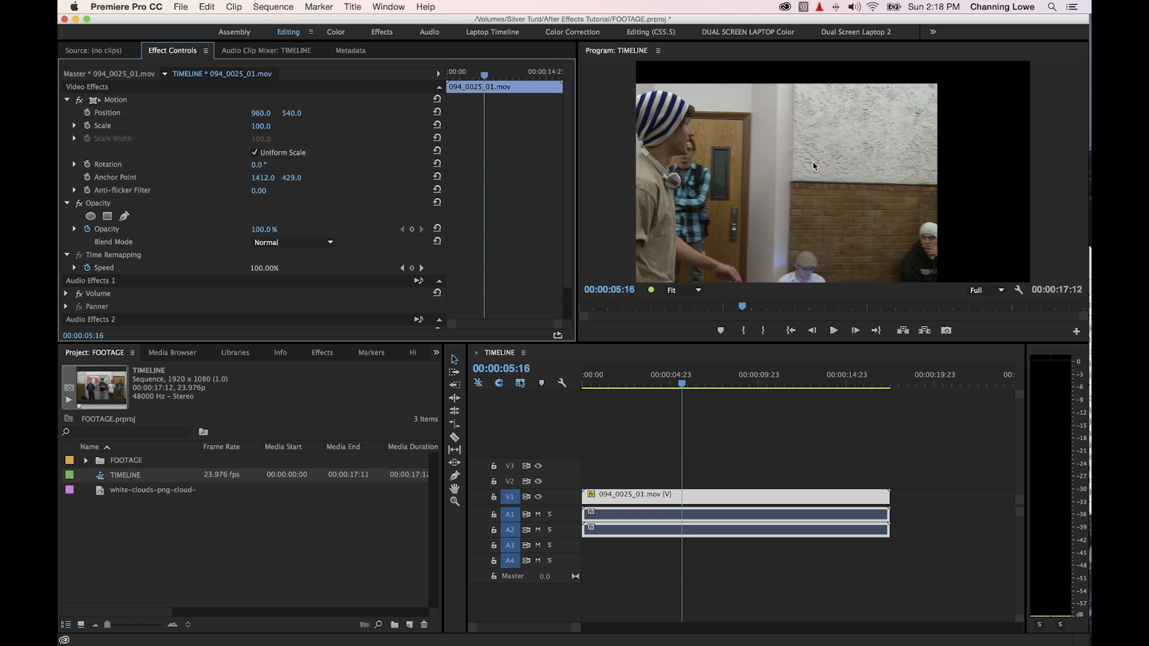
pyautogui.click(94, 101)
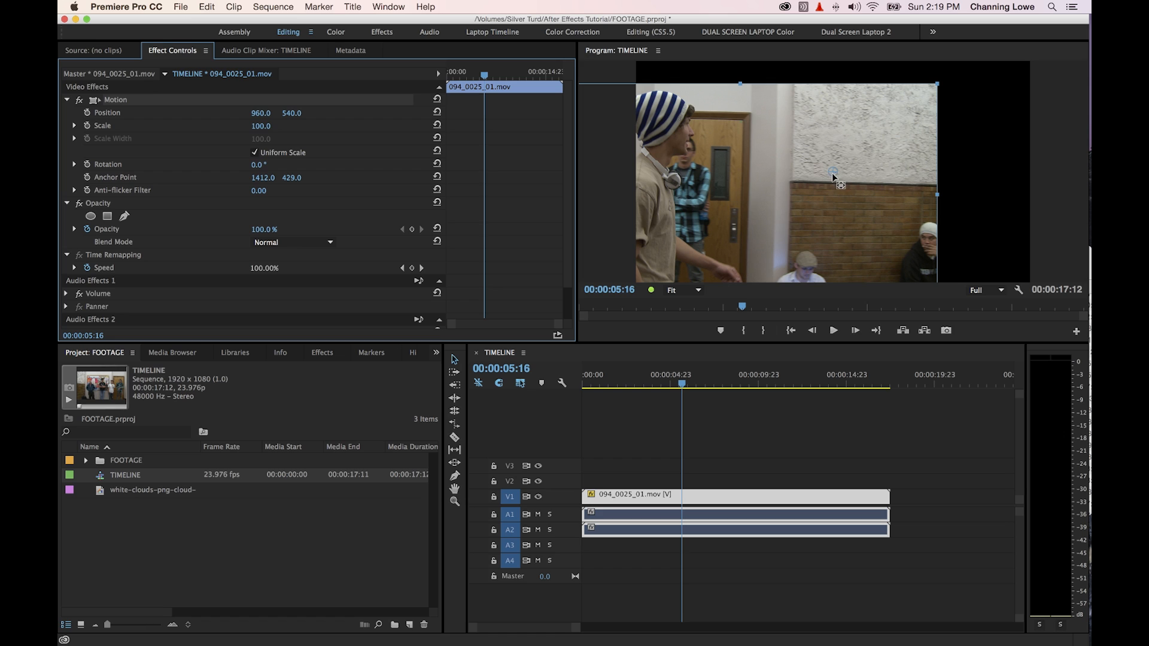
pyautogui.moveTo(831, 173); pyautogui.dragTo(928, 91)
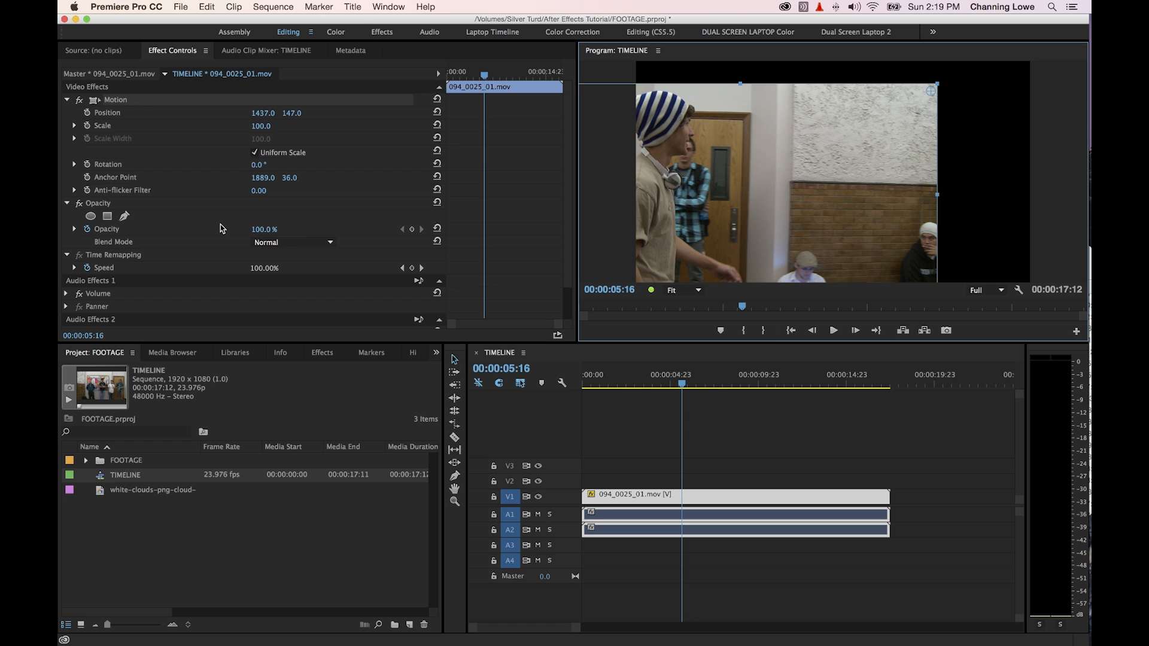
pyautogui.moveTo(257, 165); pyautogui.dragTo(278, 165)
pyautogui.moveTo(261, 164)
pyautogui.mouseDown()
pyautogui.moveTo(226, 165)
pyautogui.moveTo(276, 165)
pyautogui.moveTo(264, 165)
pyautogui.mouseUp()
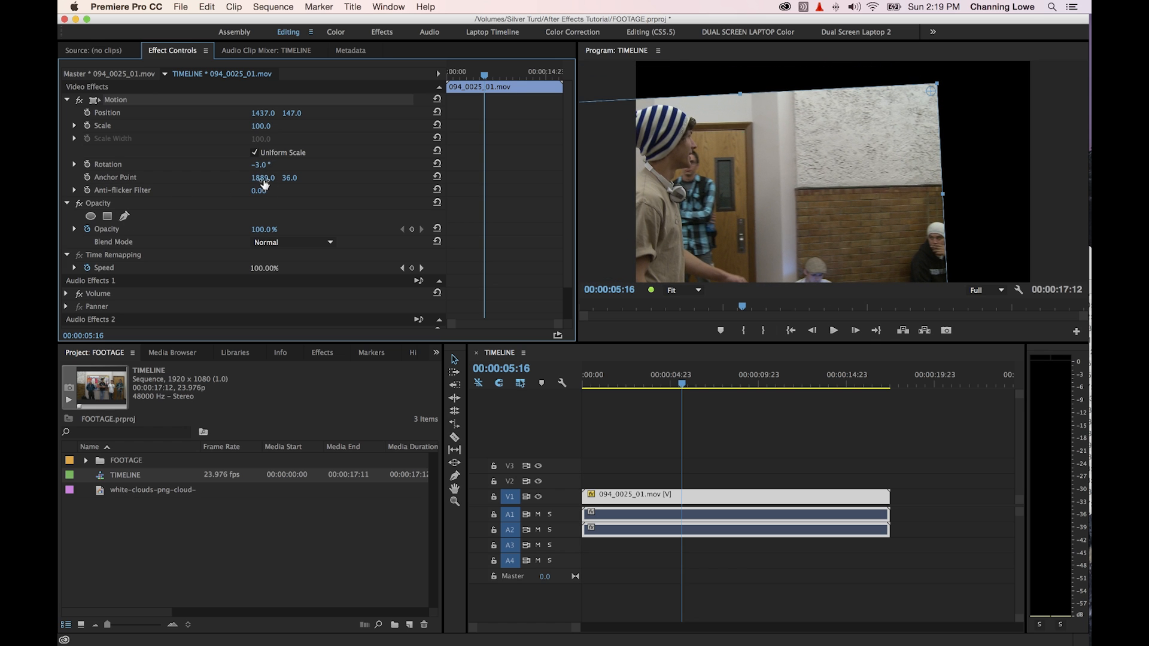
pyautogui.press('Delete')
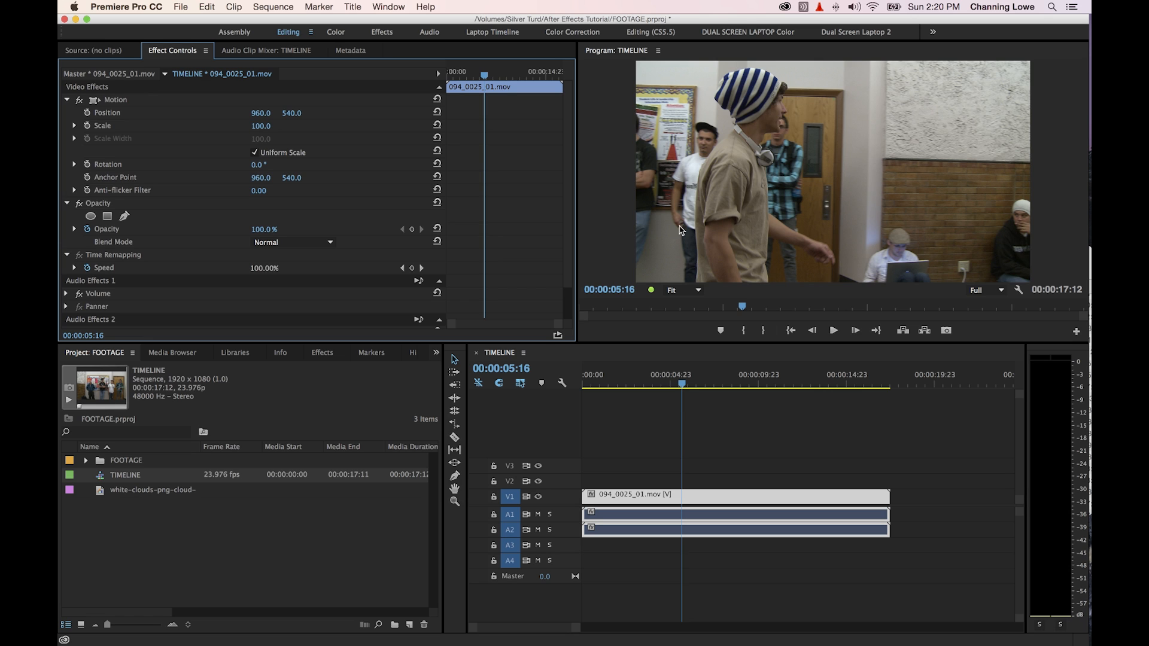
# Try scaling the clip by its lower-left corner handle in the program preview to about 46.7 and about 118.9
pyautogui.press('space')
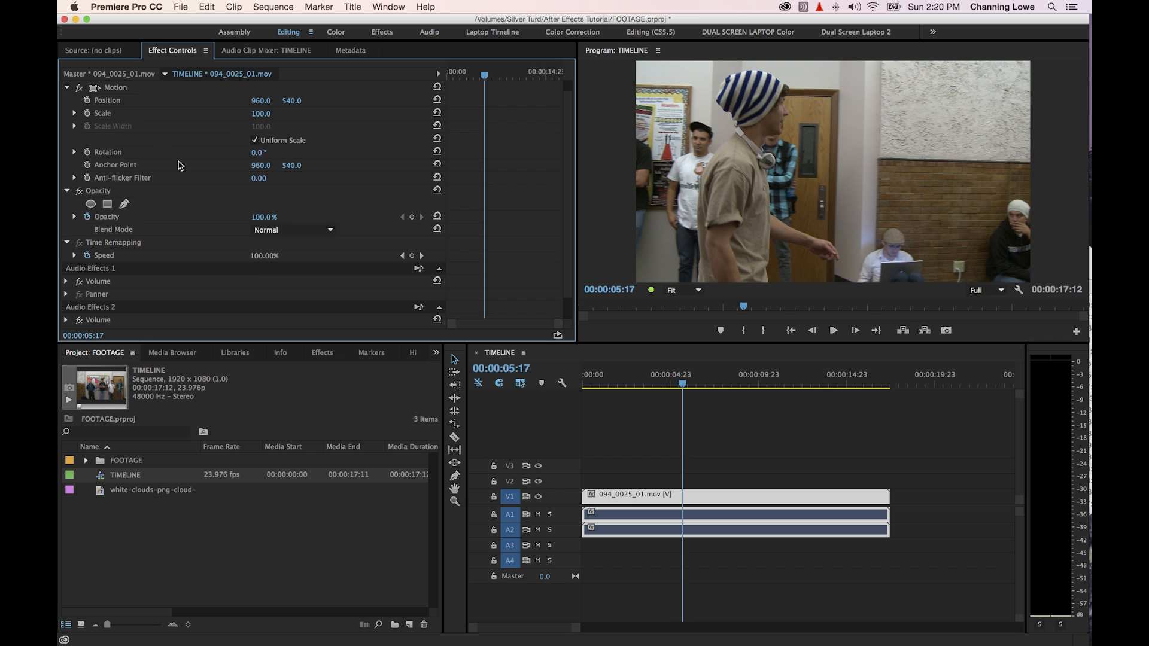
pyautogui.click(95, 89)
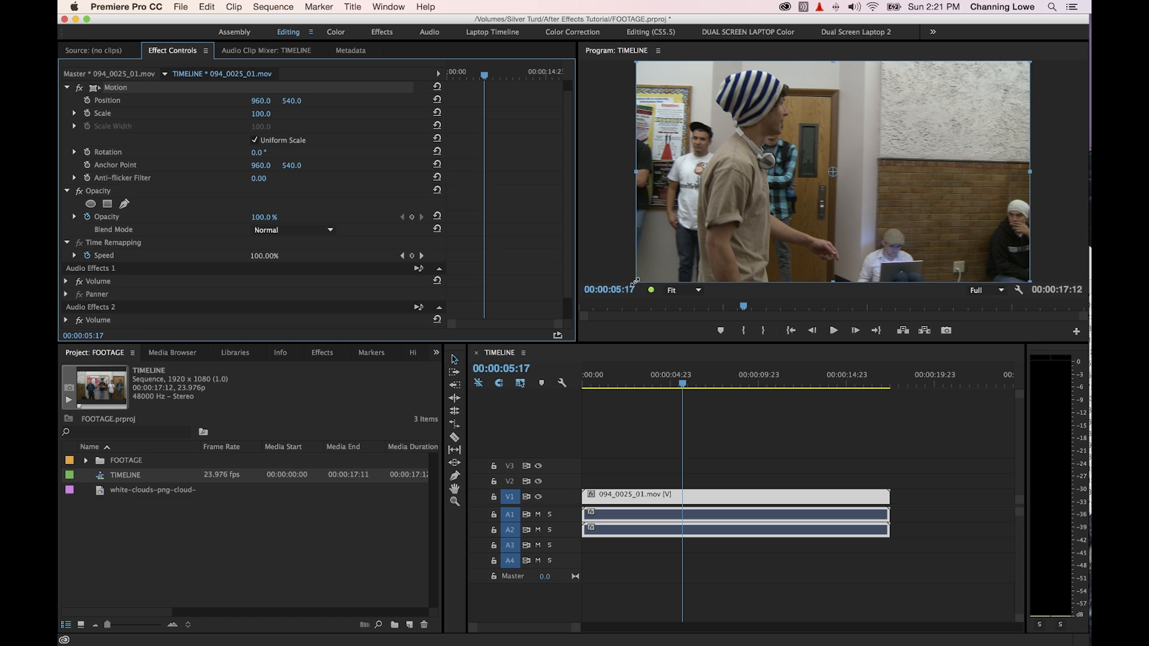
pyautogui.click(636, 281)
pyautogui.moveTo(636, 281); pyautogui.dragTo(739, 223)
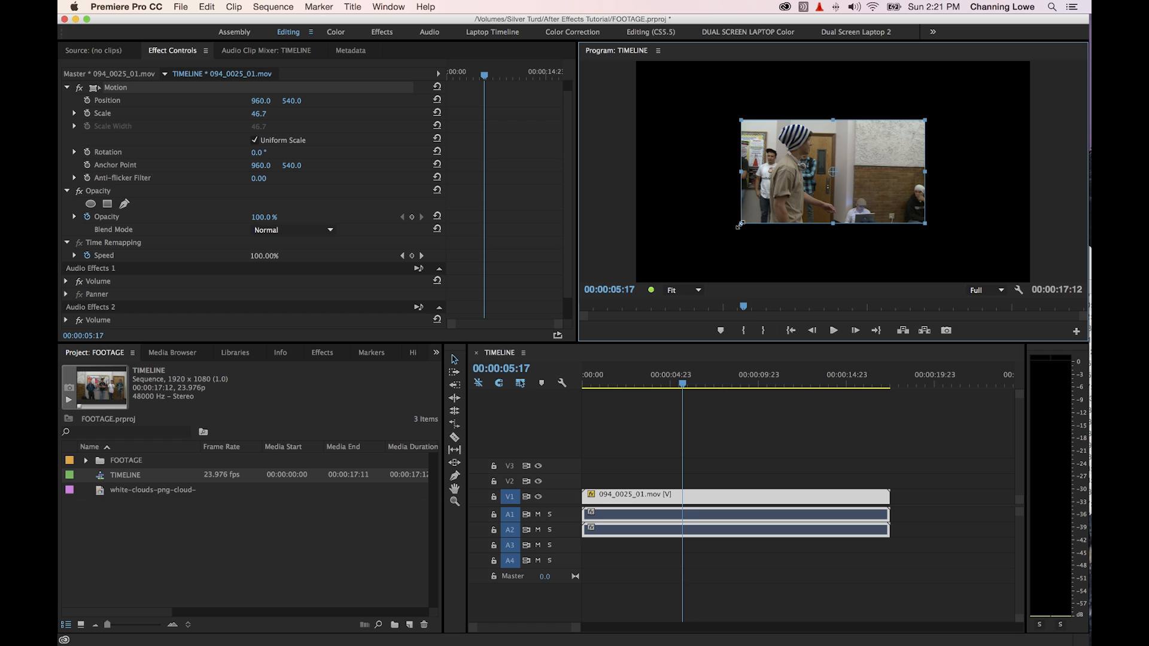
pyautogui.moveTo(740, 223); pyautogui.dragTo(557, 301)
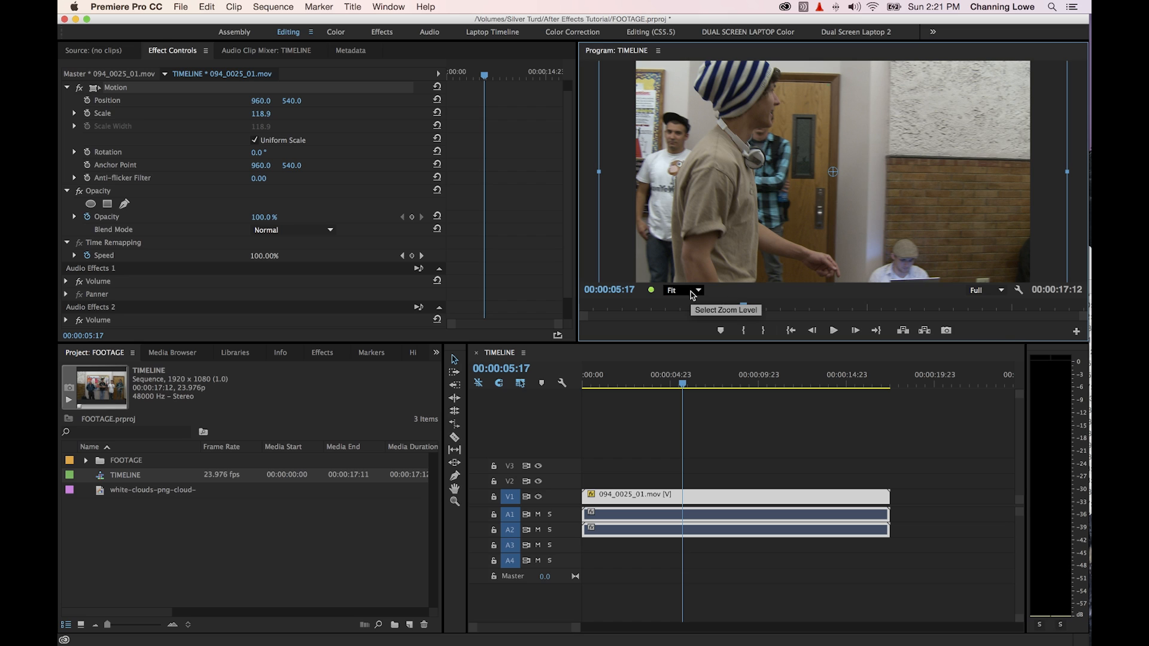
# Set the program preview's zoom to 50% and reduce the clip's scale to about 116.7 with its corner handle
pyautogui.click(692, 293)
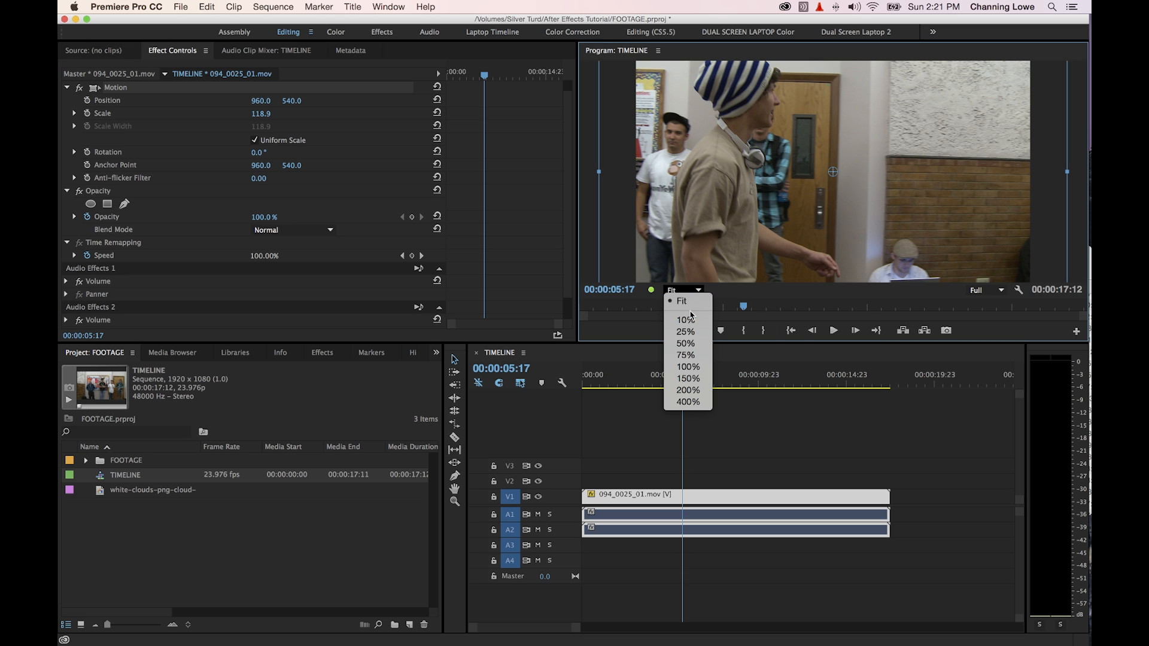
pyautogui.click(687, 344)
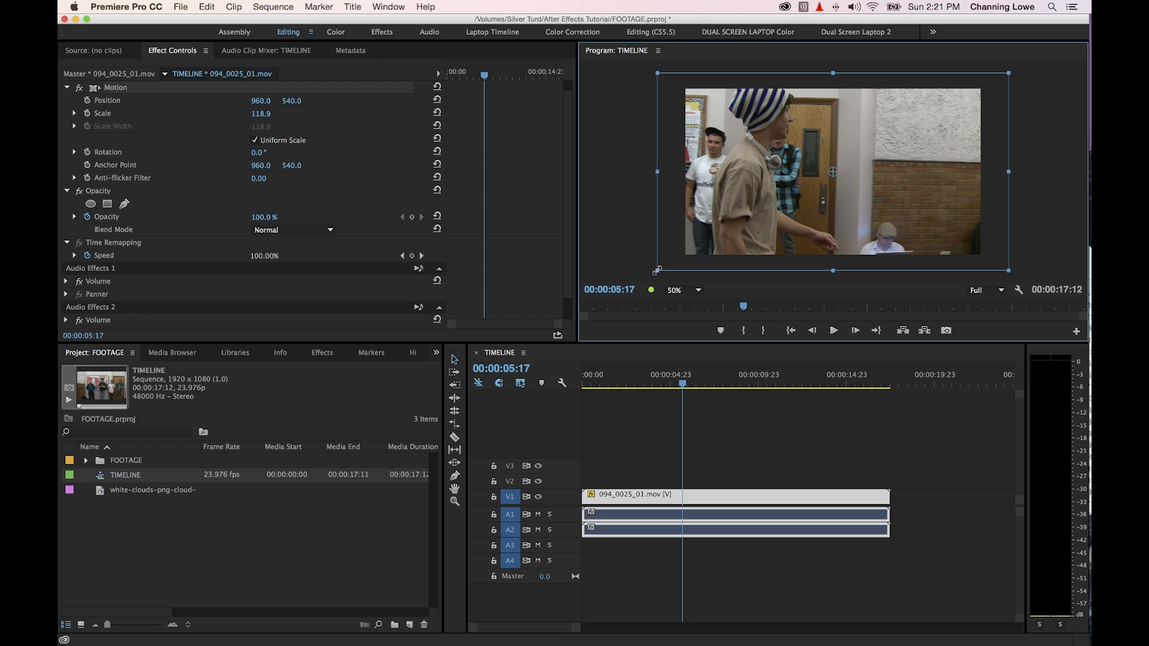
pyautogui.moveTo(657, 270)
pyautogui.mouseDown()
pyautogui.moveTo(737, 227)
pyautogui.moveTo(661, 269)
pyautogui.mouseUp()
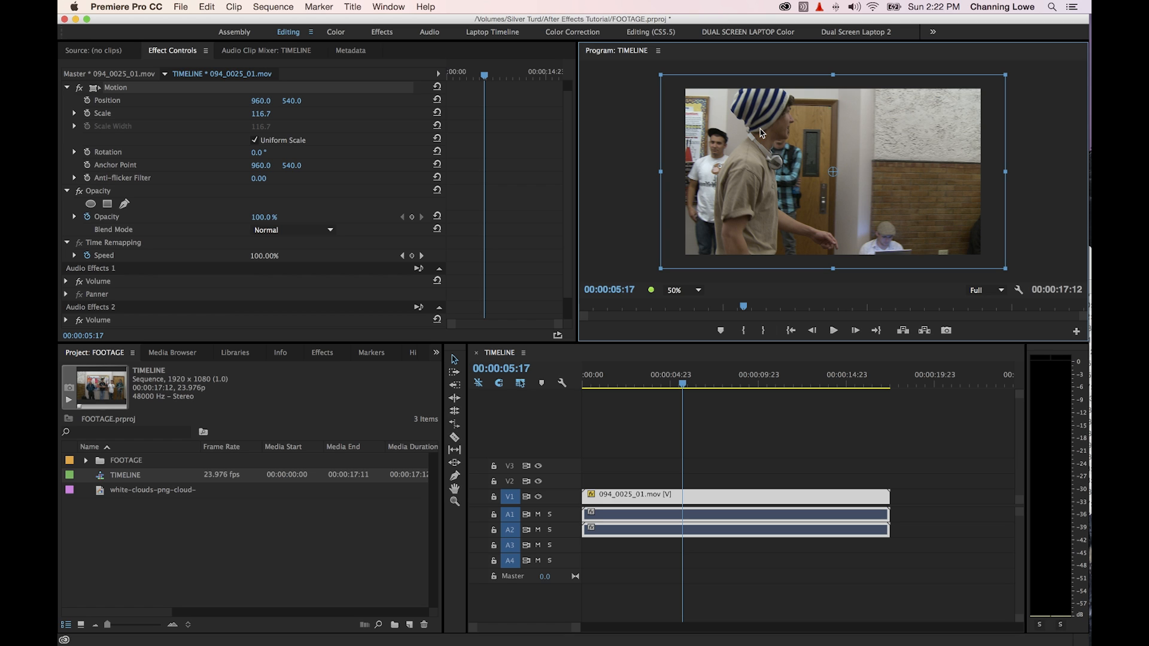
# Try reframing the walking man in the preview with a scale of 136.7 and position 1080, 704, and reset the clip's motion
pyautogui.moveTo(762, 134); pyautogui.dragTo(762, 149)
pyautogui.moveTo(661, 90); pyautogui.dragTo(632, 74)
pyautogui.moveTo(737, 114); pyautogui.dragTo(755, 123)
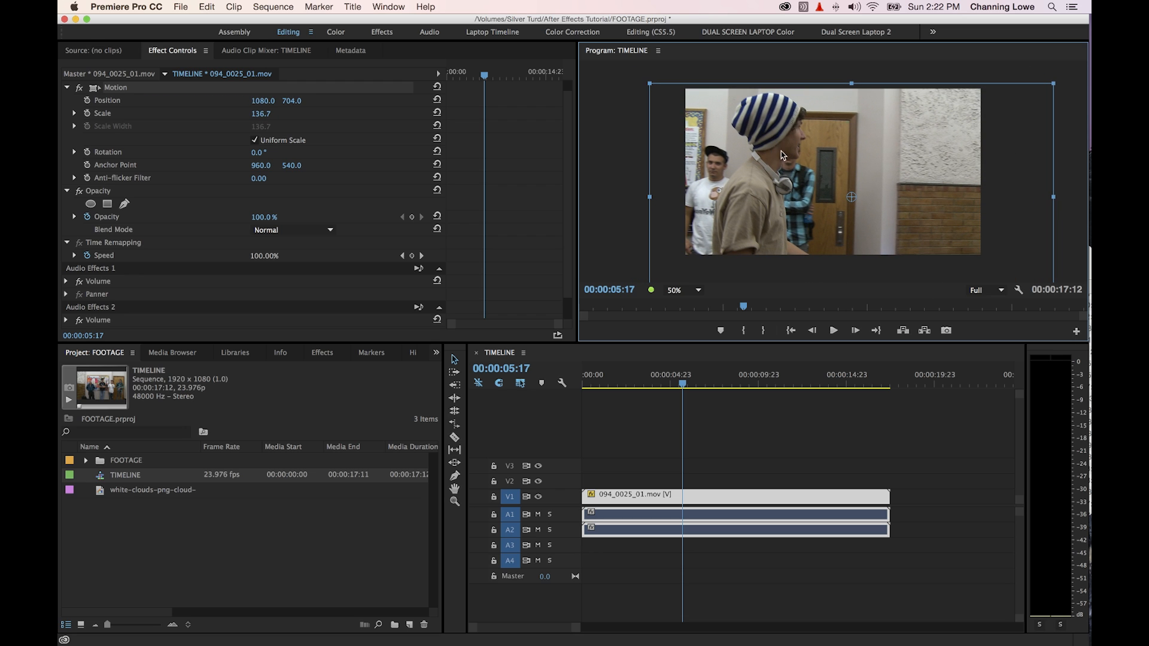
pyautogui.press('Left')
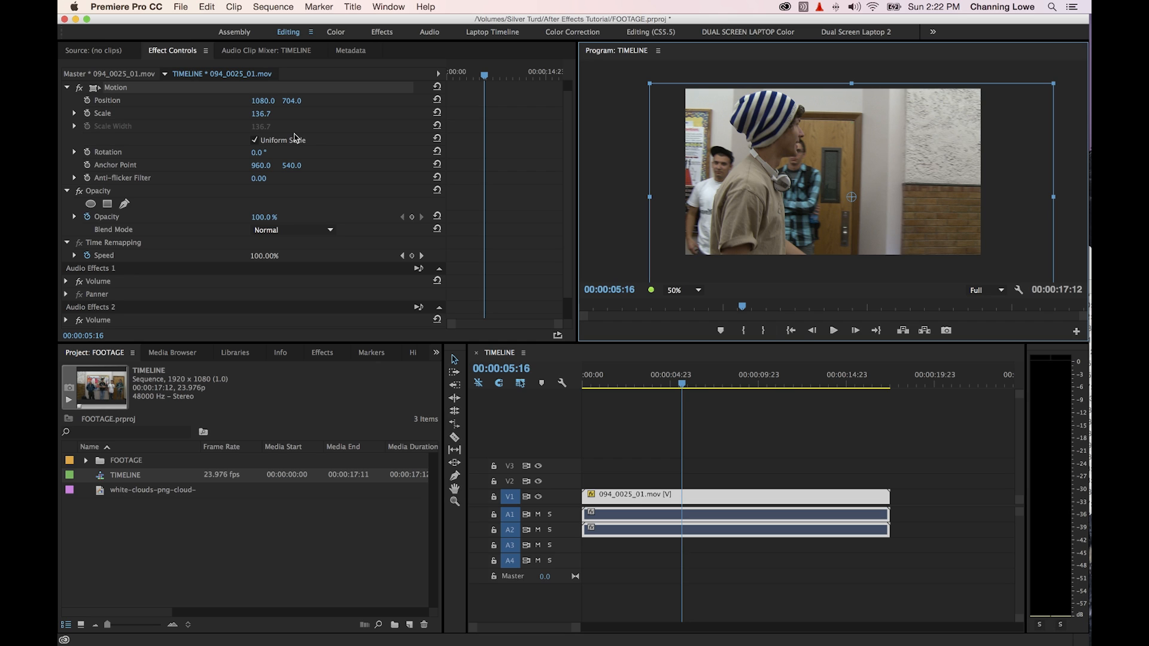
pyautogui.click(438, 86)
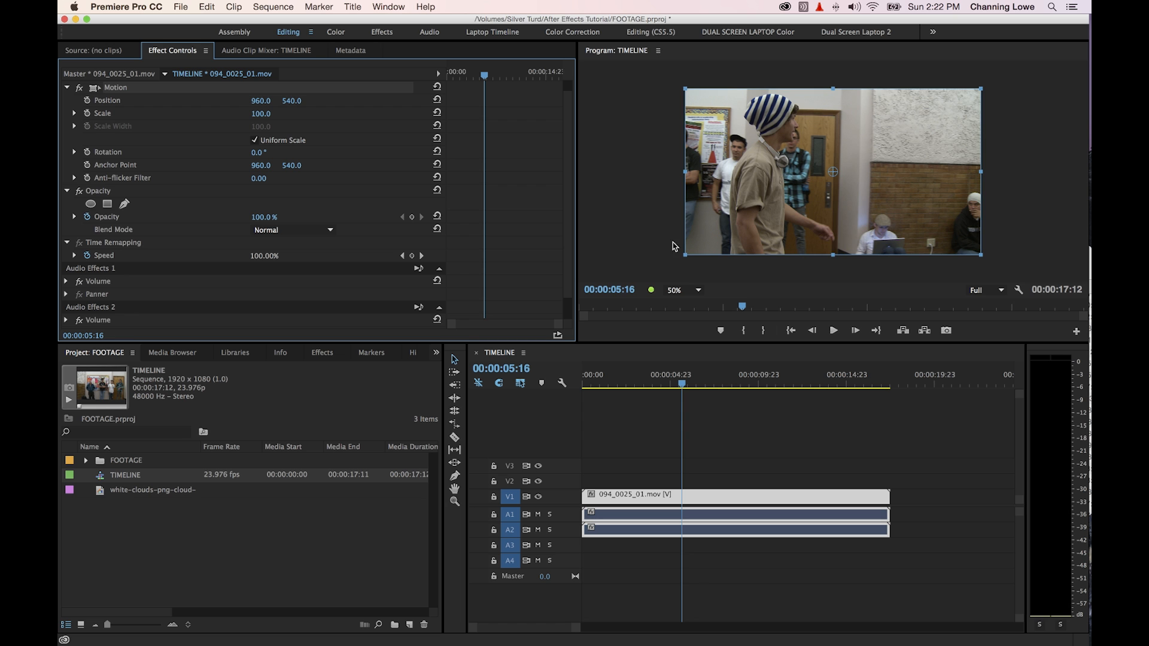
# Rotate the clip to about -28.3° around its center directly in the program preview and play it briefly
pyautogui.press('Left')
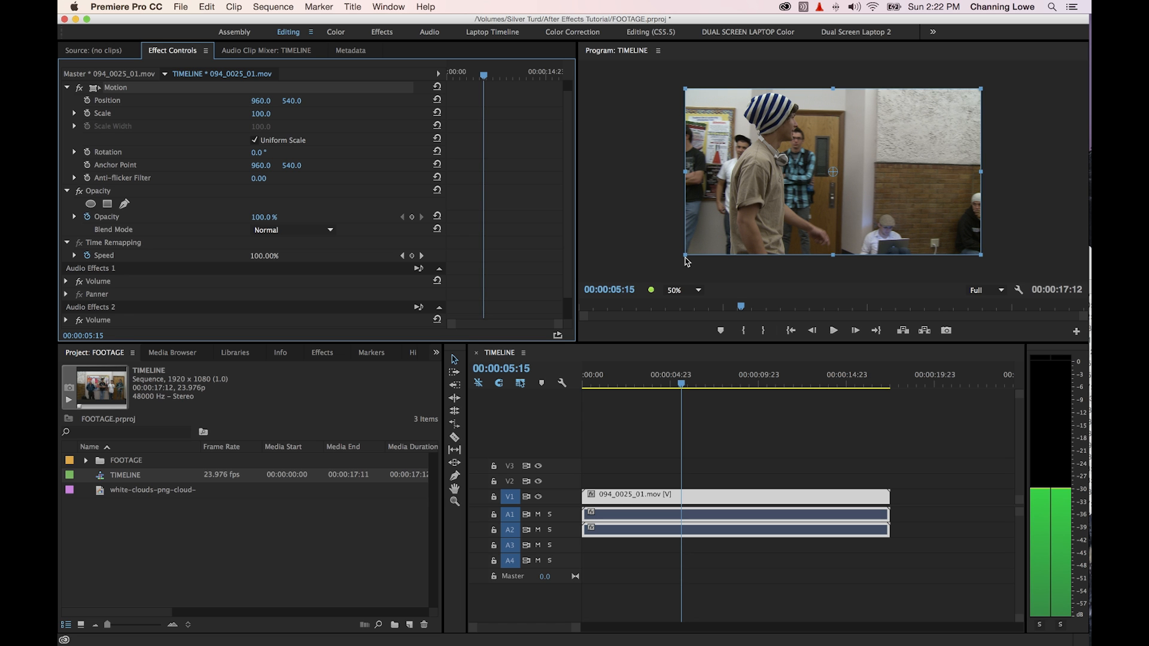
pyautogui.press('Right')
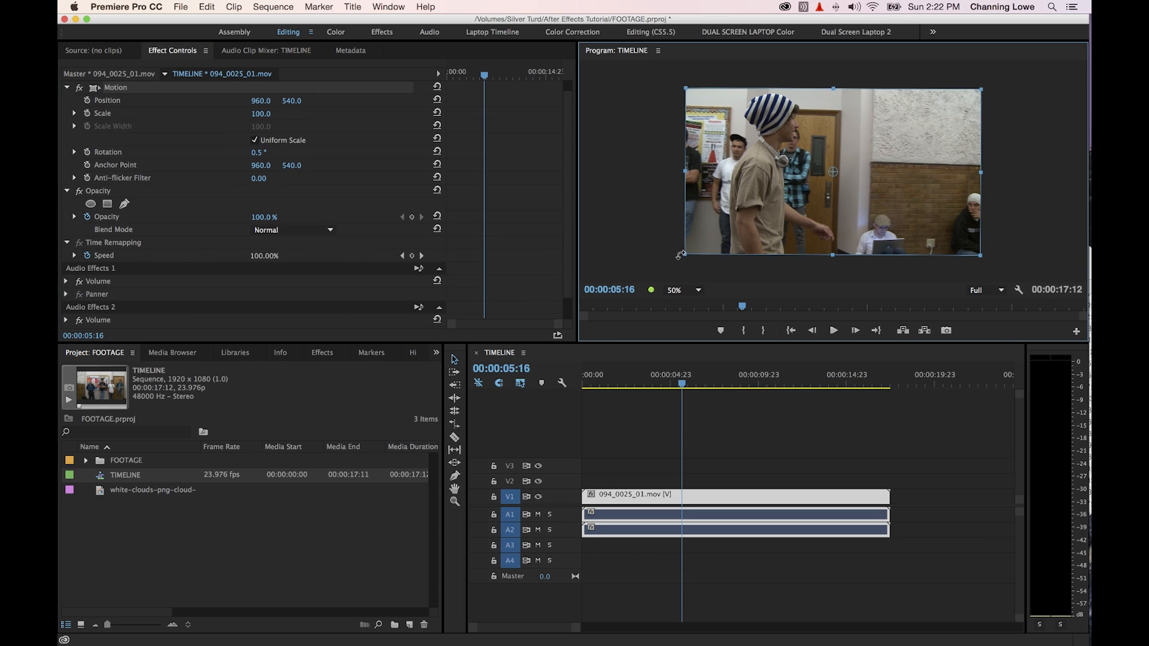
pyautogui.moveTo(681, 256); pyautogui.dragTo(768, 279)
pyautogui.press('space')
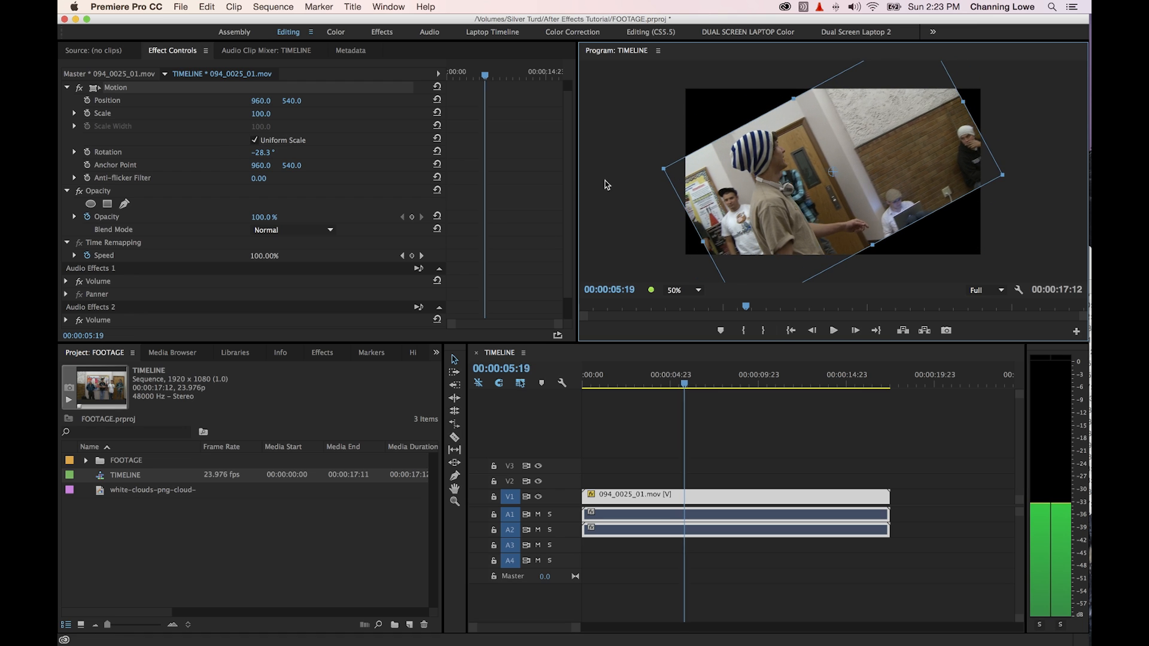
pyautogui.press('space')
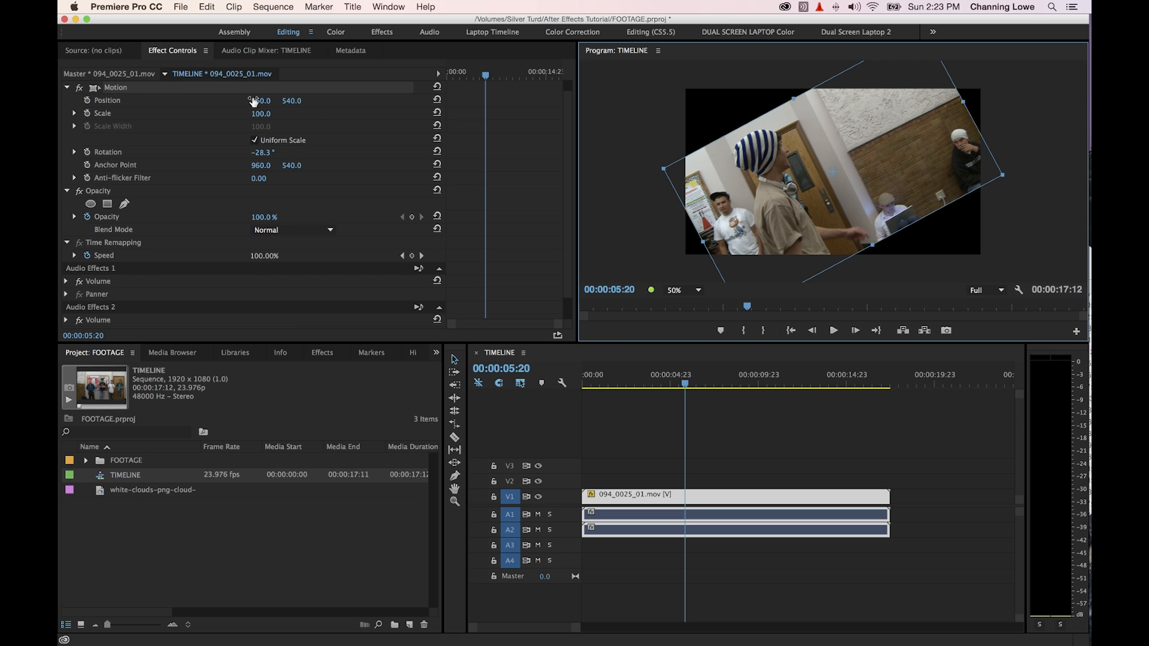
# Deselect and reselect the clip in the timeline, show its motion handles in the preview, and play to 00:00:06:01
pyautogui.click(703, 430)
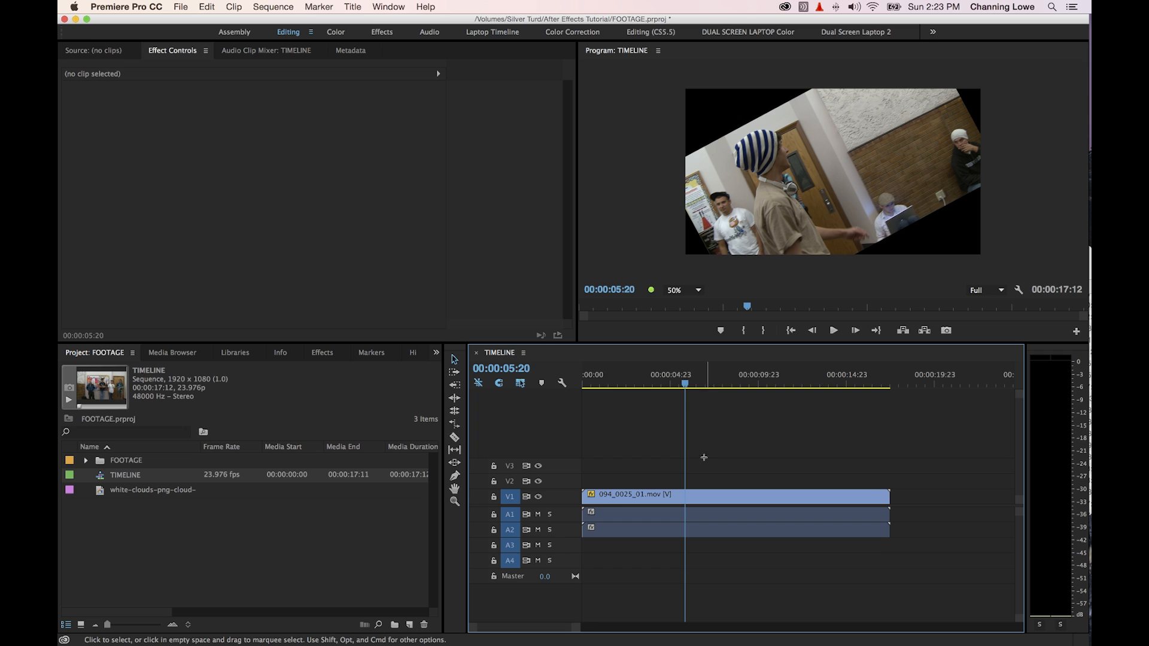
pyautogui.moveTo(707, 456); pyautogui.dragTo(684, 496)
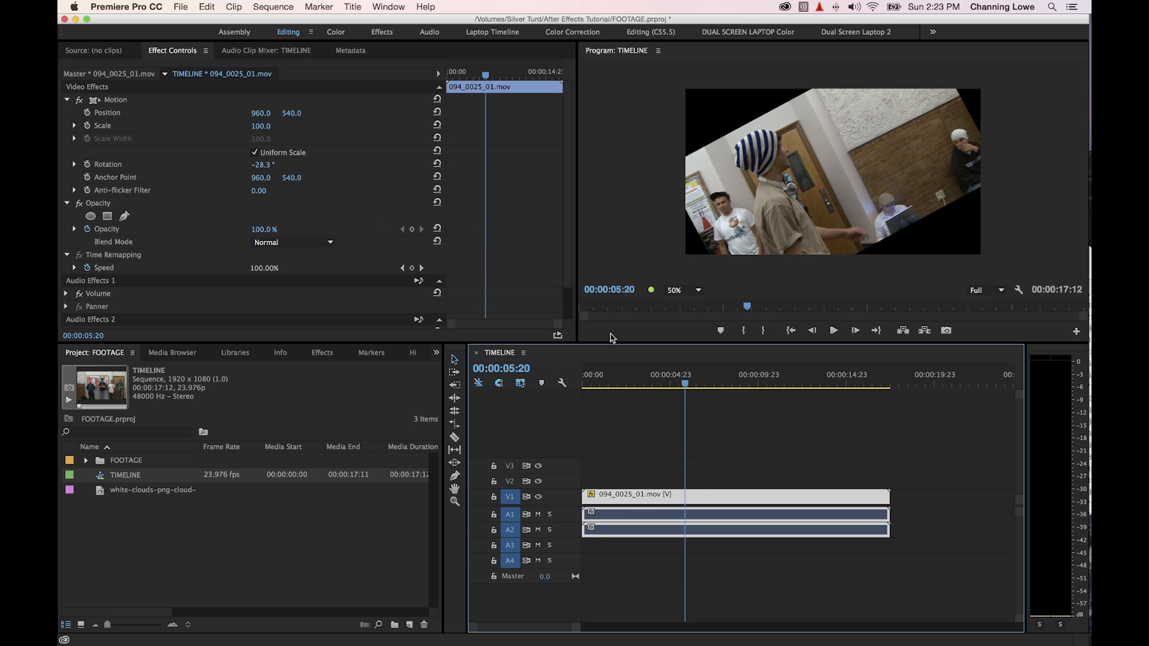
pyautogui.click(93, 105)
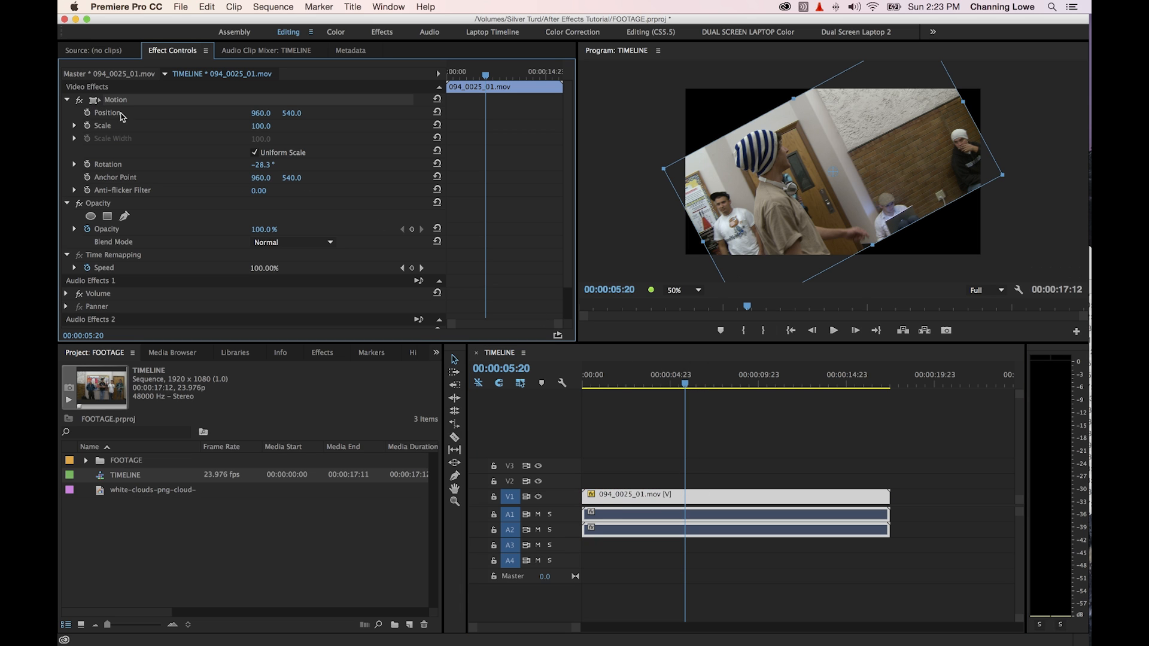
pyautogui.press('space')
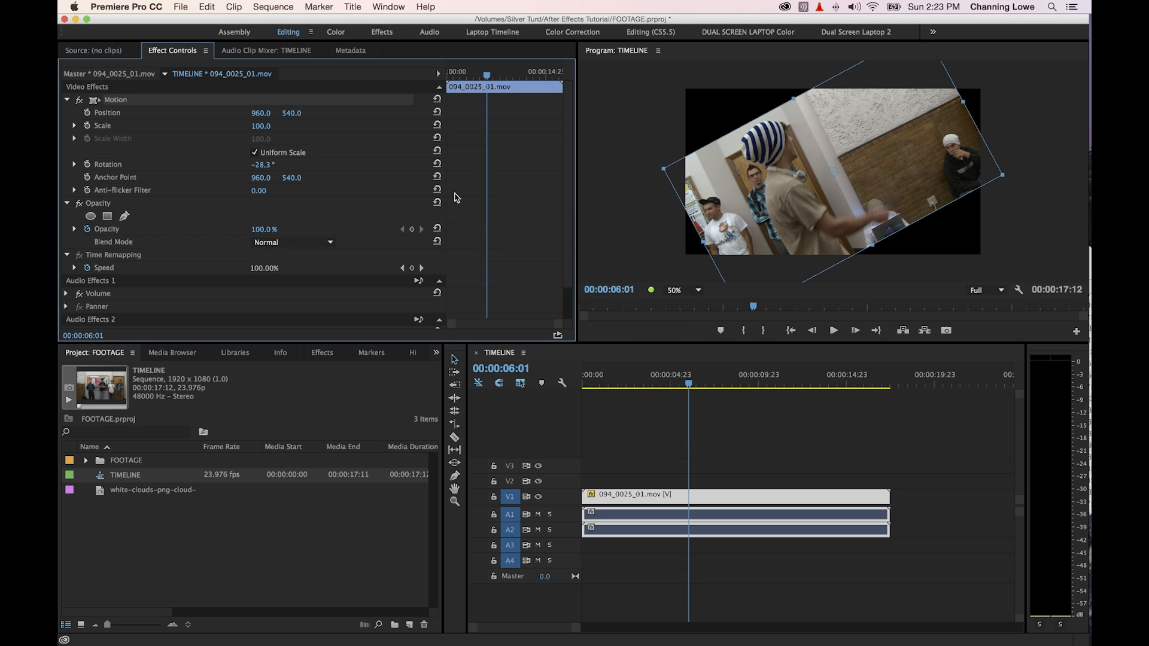
# Move the anchor point to the clip's lower-right corner at 1900.2, 1065.2, and place the clip at 1348, 700 with scale 43.8
pyautogui.moveTo(261, 178); pyautogui.dragTo(289, 178)
pyautogui.press('space')
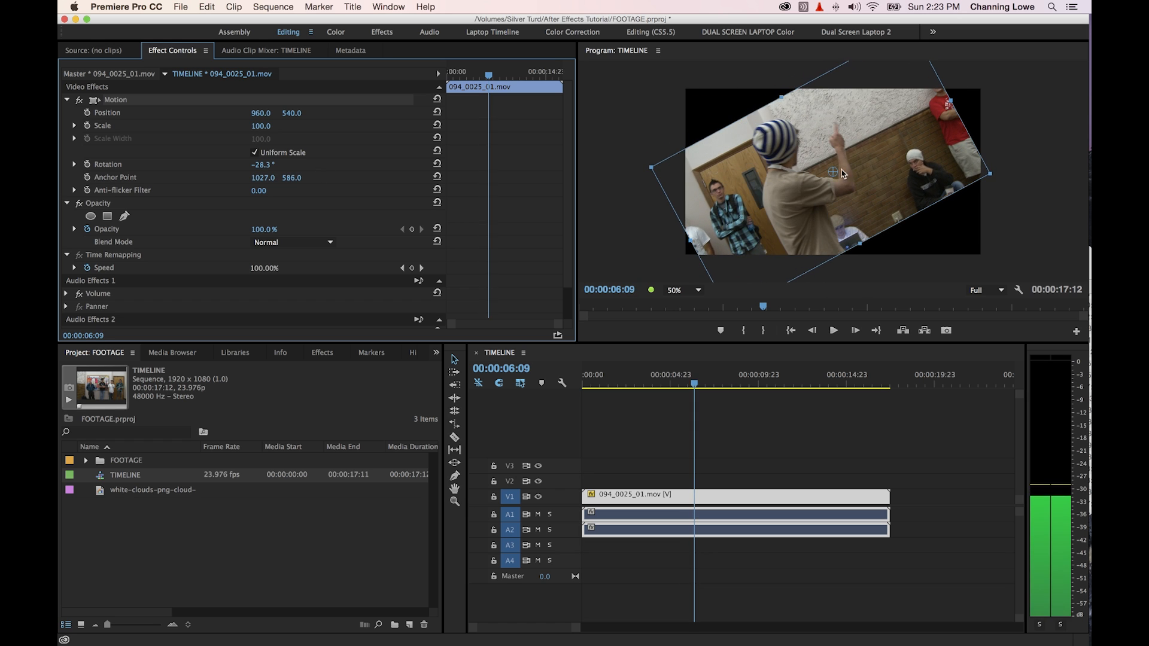
pyautogui.moveTo(833, 172); pyautogui.dragTo(986, 175)
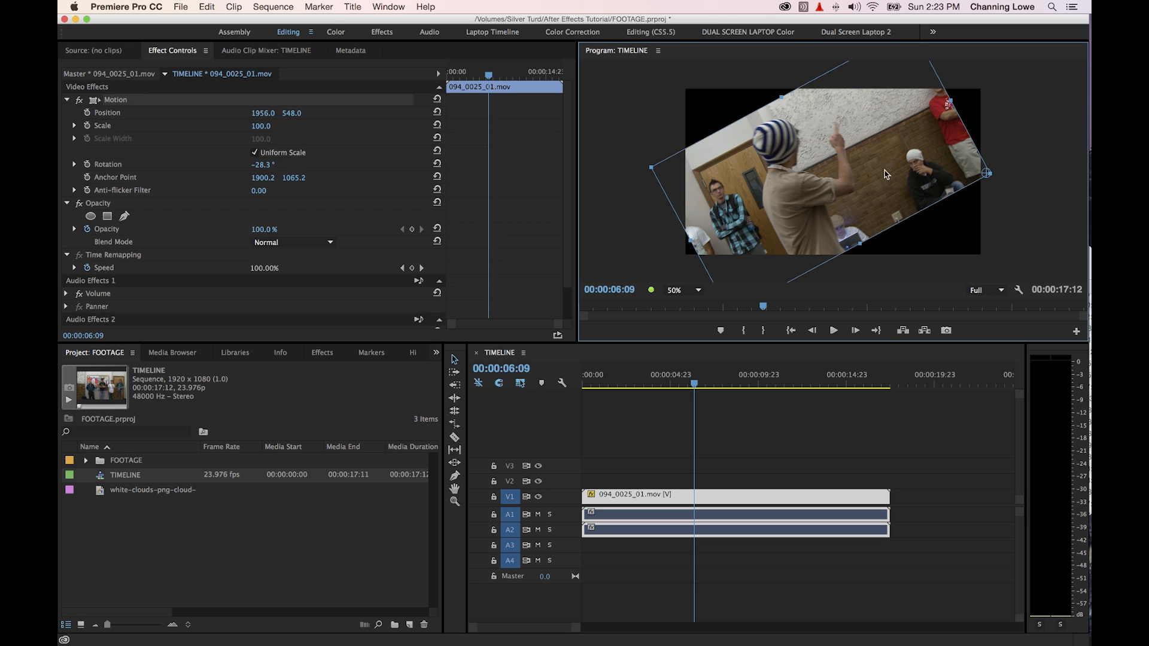
pyautogui.moveTo(801, 176); pyautogui.dragTo(717, 178)
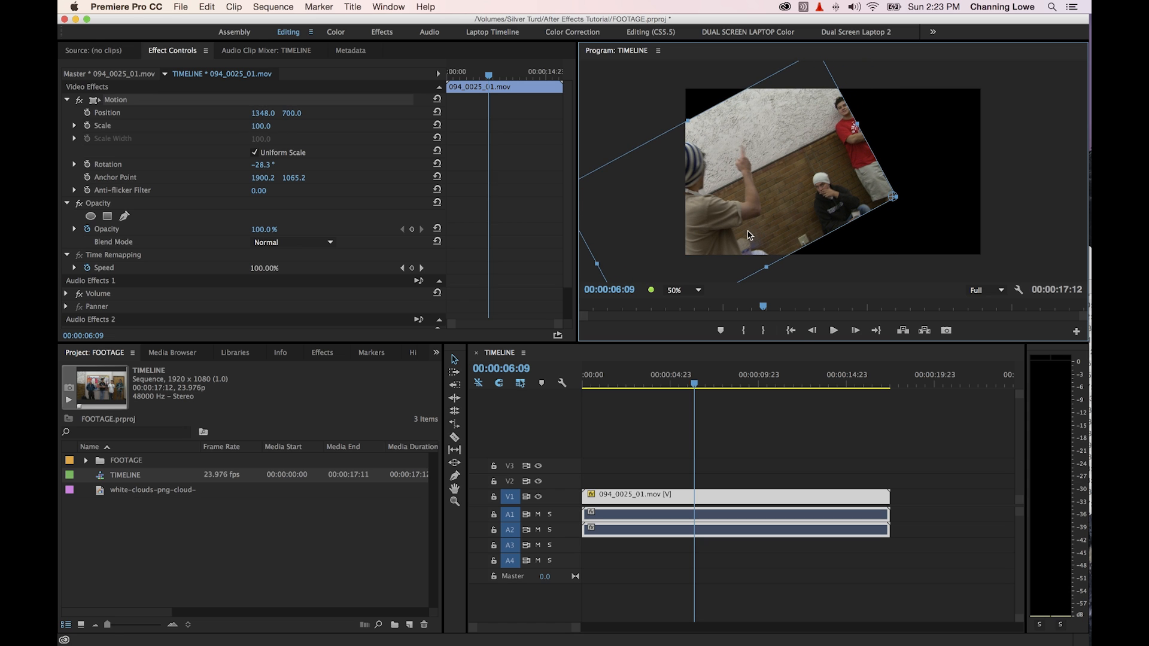
pyautogui.moveTo(764, 265); pyautogui.dragTo(764, 249)
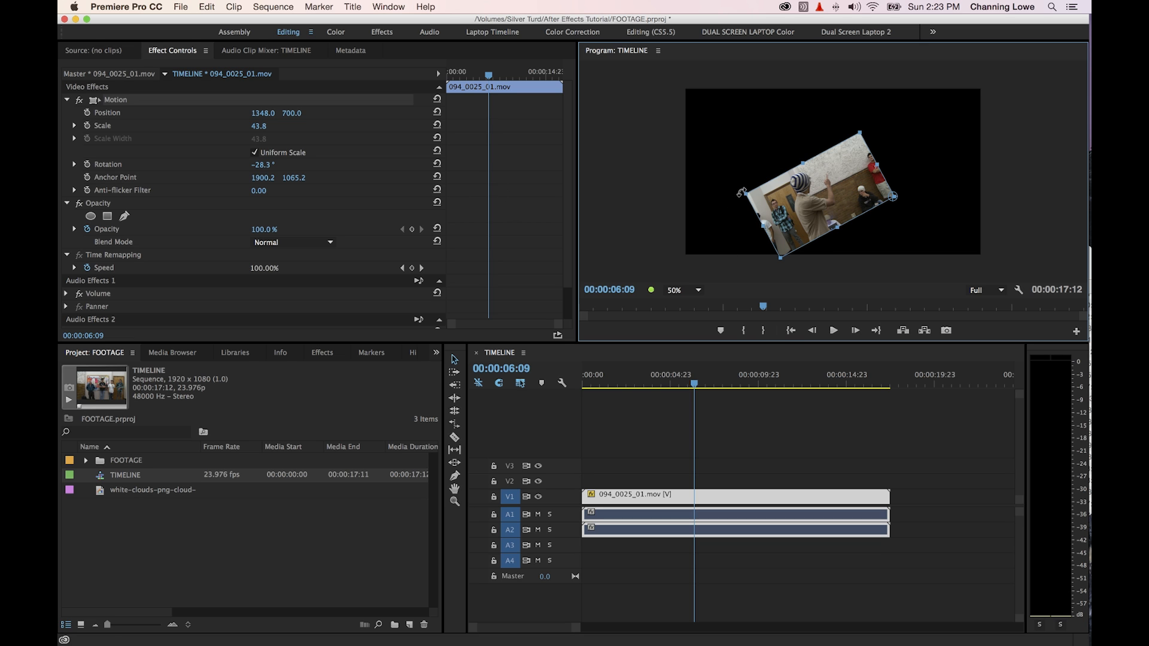
# Try rotating the clip around its lower-right anchor point to -1x-17.4°, and reset the clip's Motion effect
pyautogui.moveTo(742, 193); pyautogui.dragTo(812, 169)
pyautogui.press('Right')
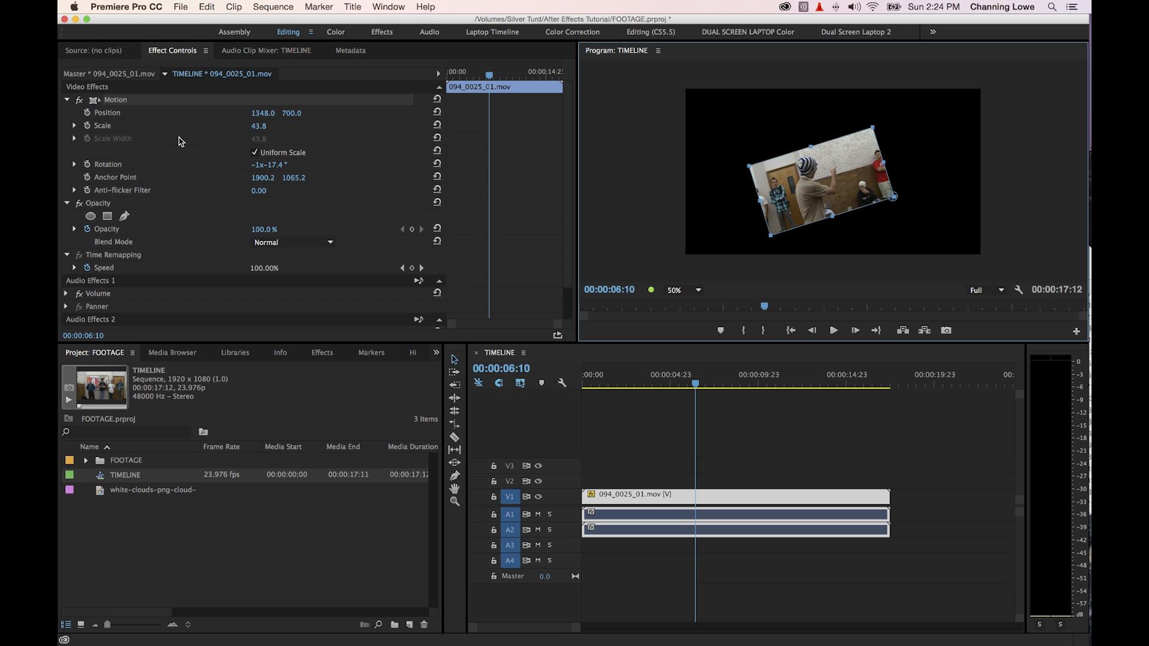
pyautogui.click(66, 99)
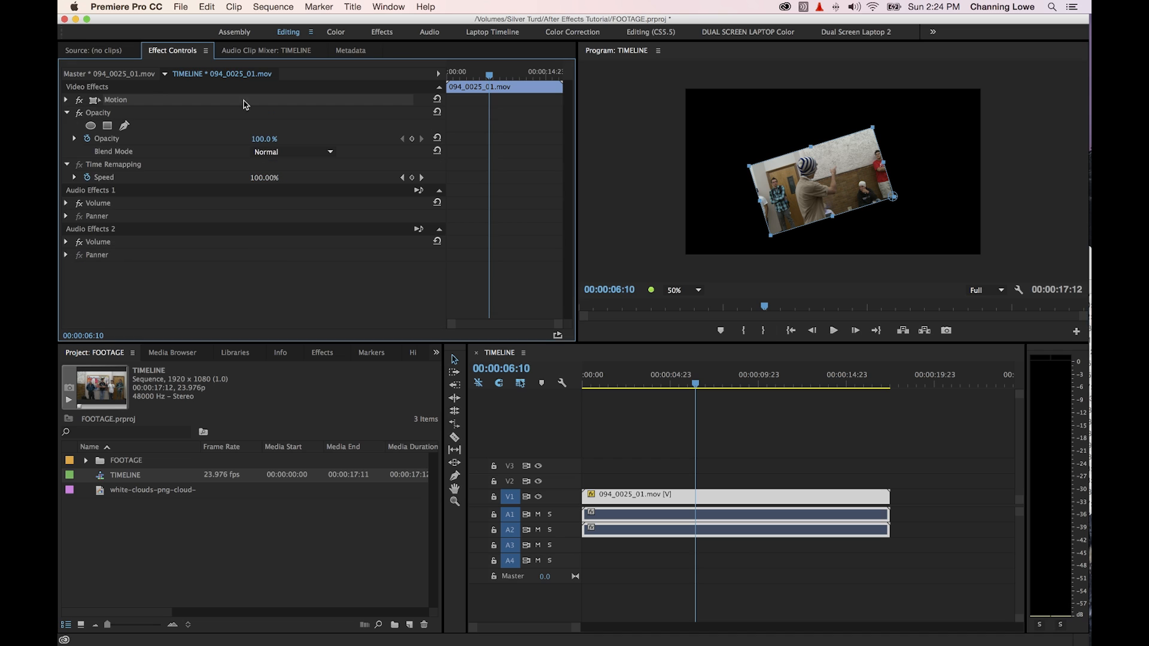
pyautogui.click(437, 99)
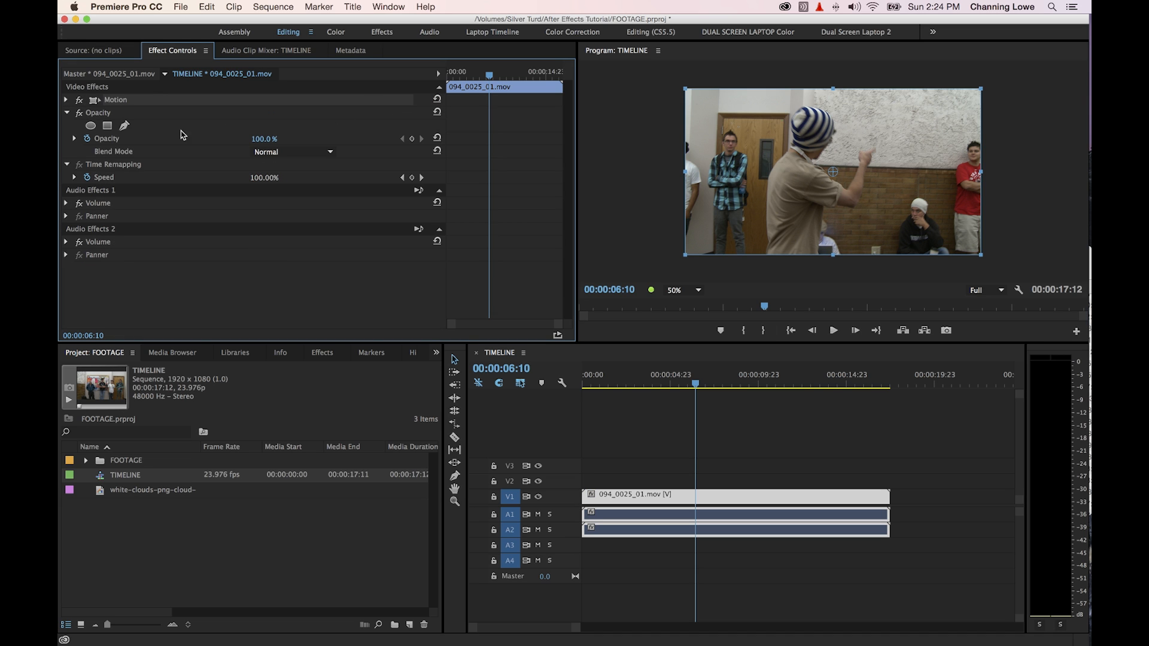
pyautogui.click(113, 117)
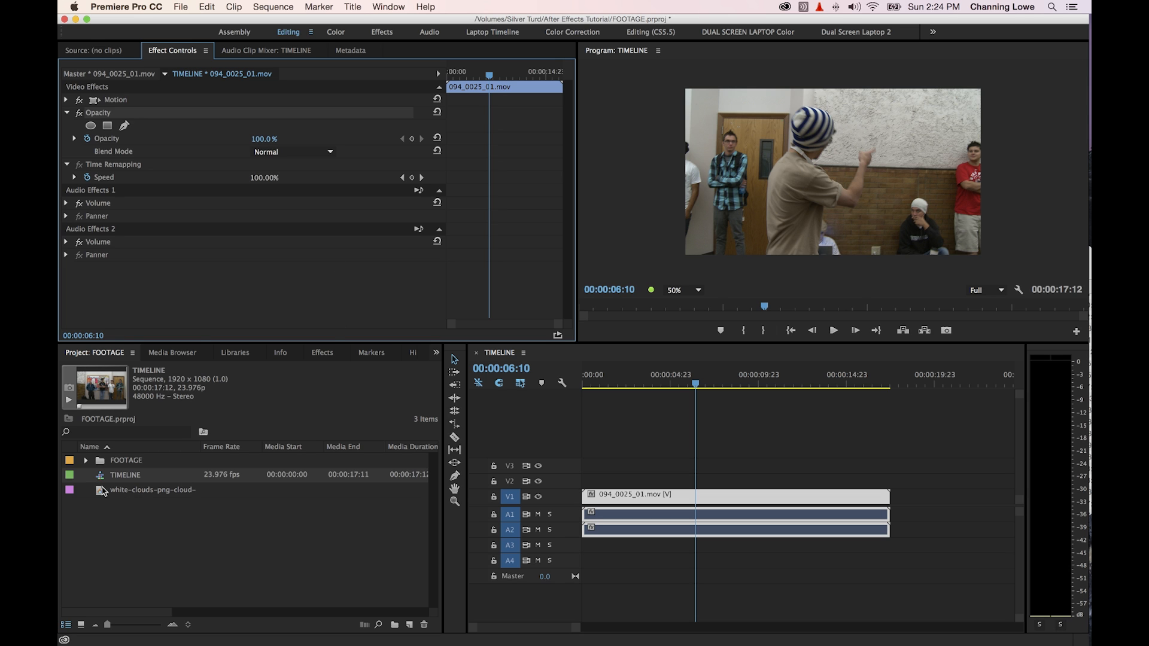
# Import the USA Map image and place it on track V2 above the video clip
pyautogui.doubleClick(174, 548)
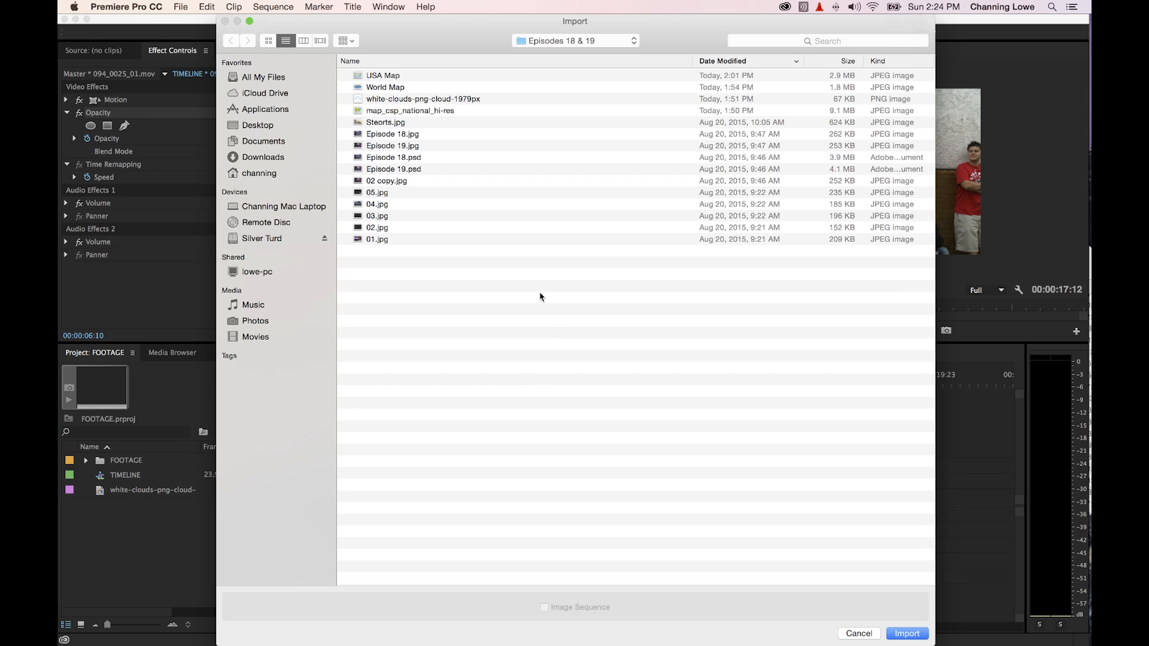
pyautogui.click(388, 77)
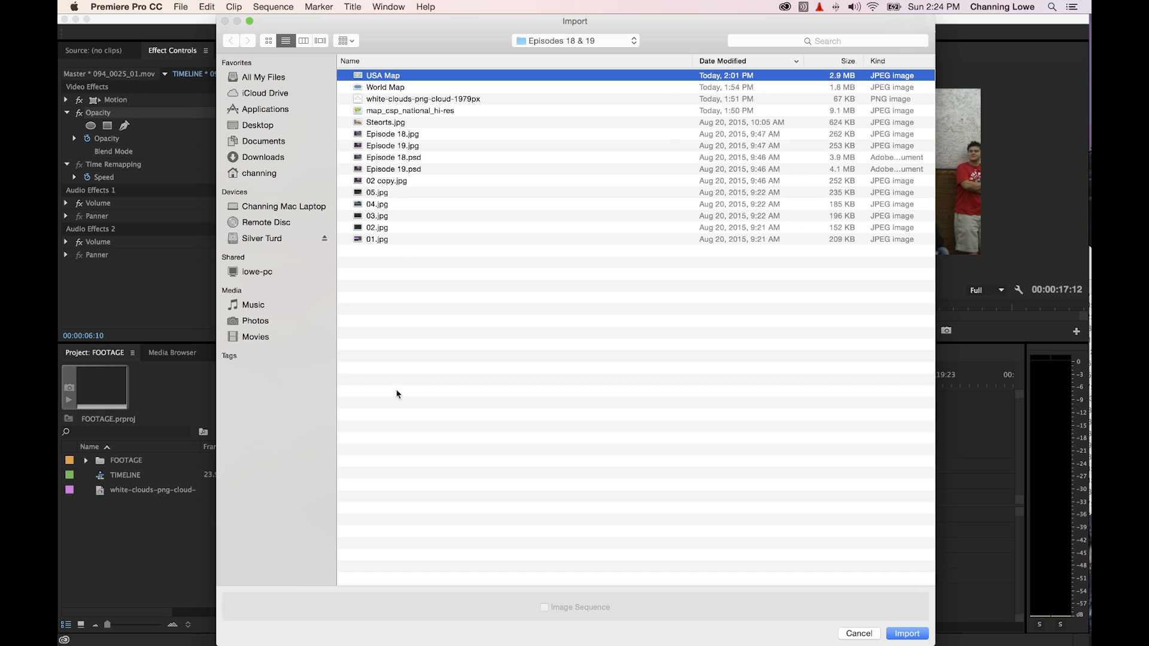
pyautogui.doubleClick(361, 76)
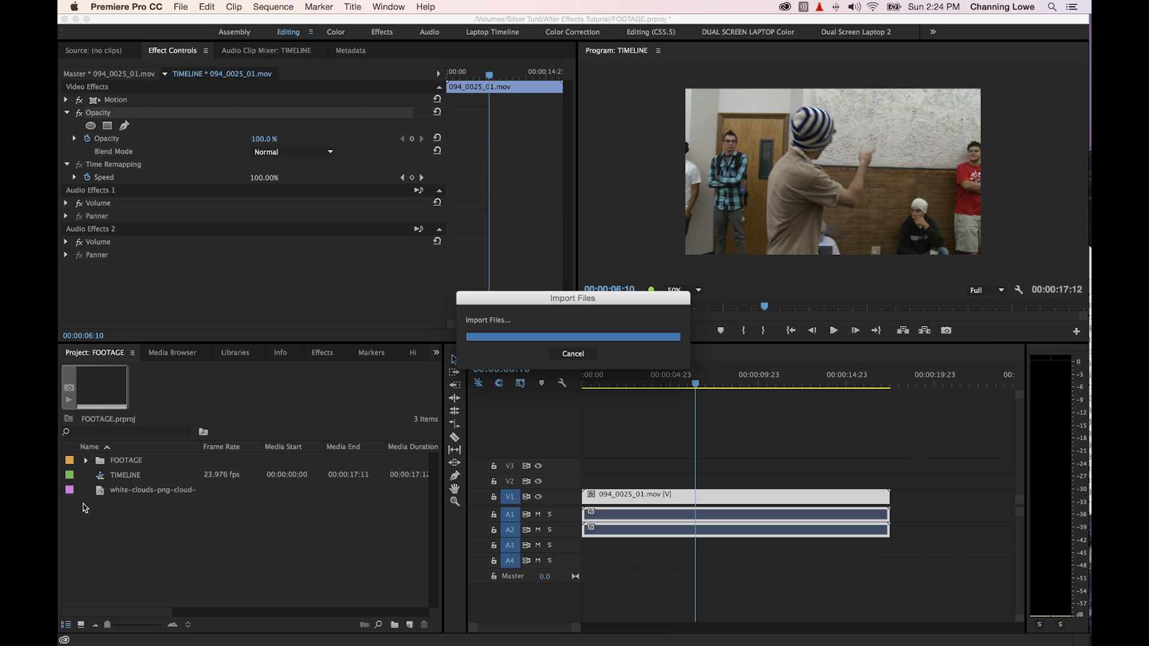
pyautogui.moveTo(102, 492); pyautogui.dragTo(619, 484)
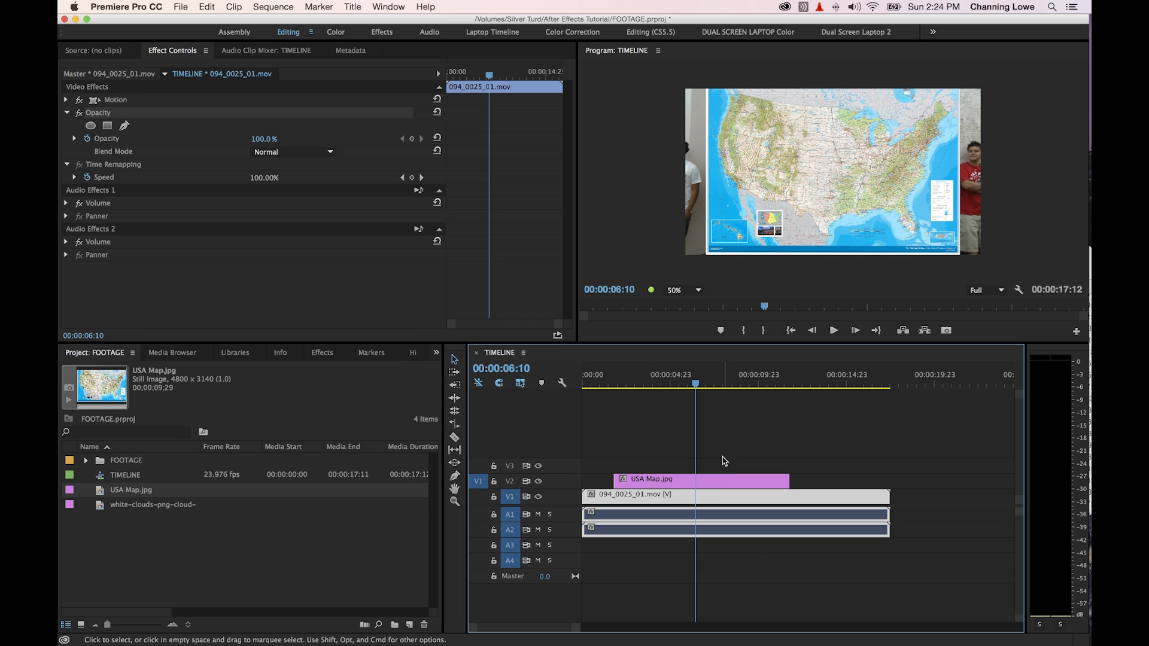
# Select the USA Map clip, show its motion handles in the preview, and scale it to 118.9 to fill the frame
pyautogui.click(699, 485)
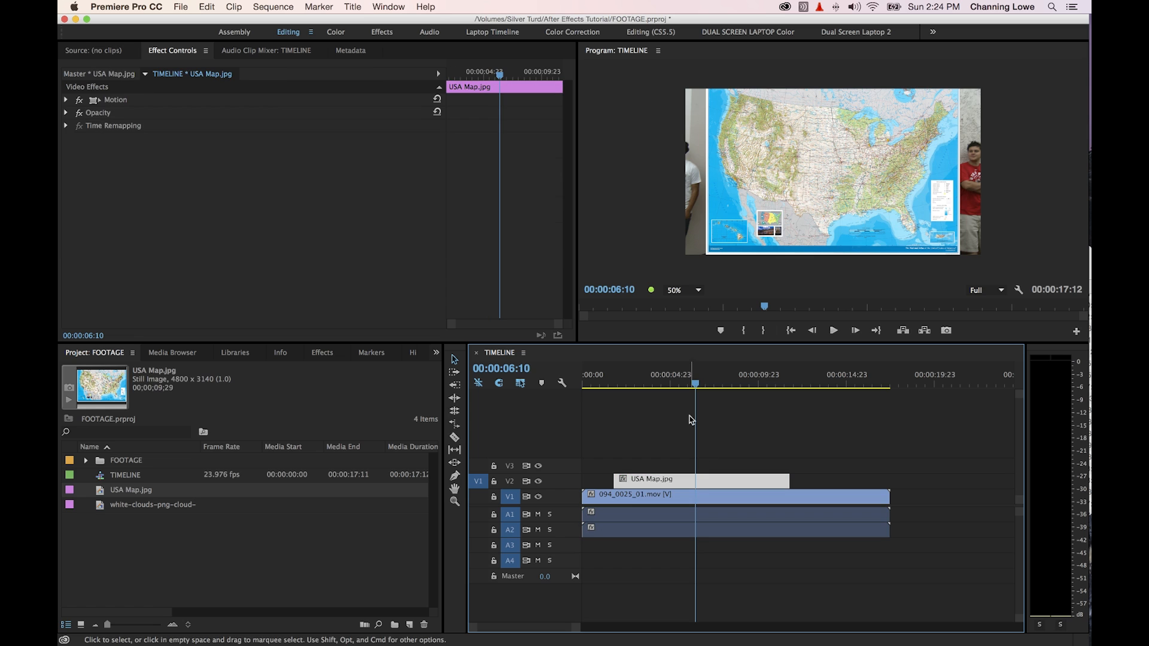
pyautogui.click(726, 255)
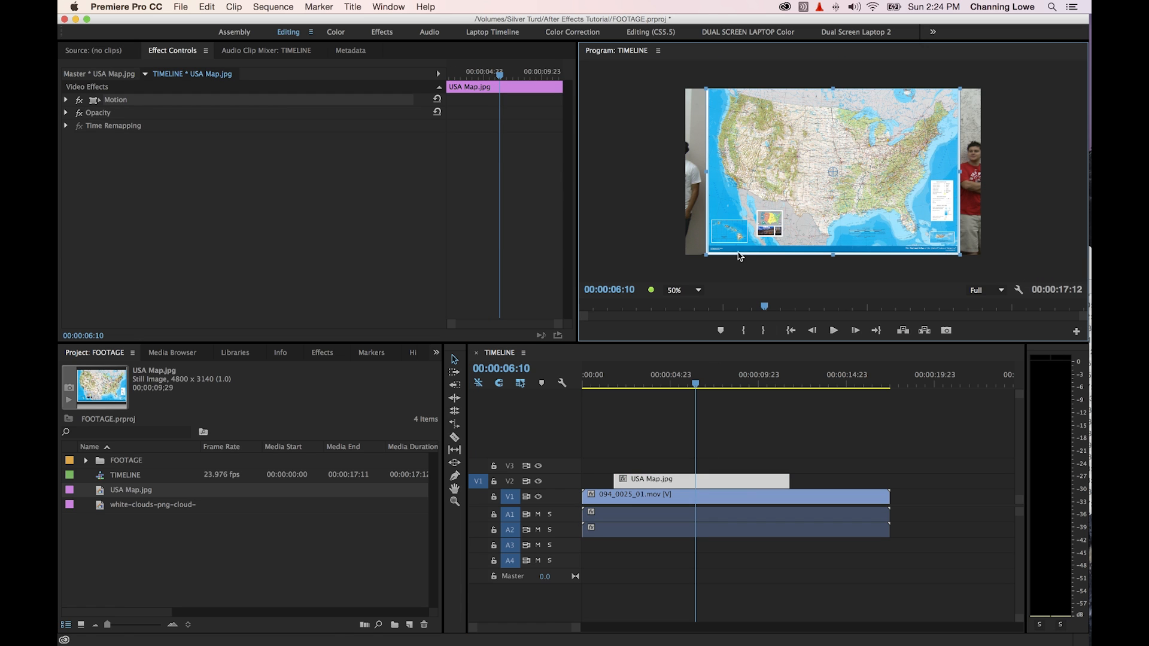
pyautogui.click(721, 441)
pyautogui.click(707, 485)
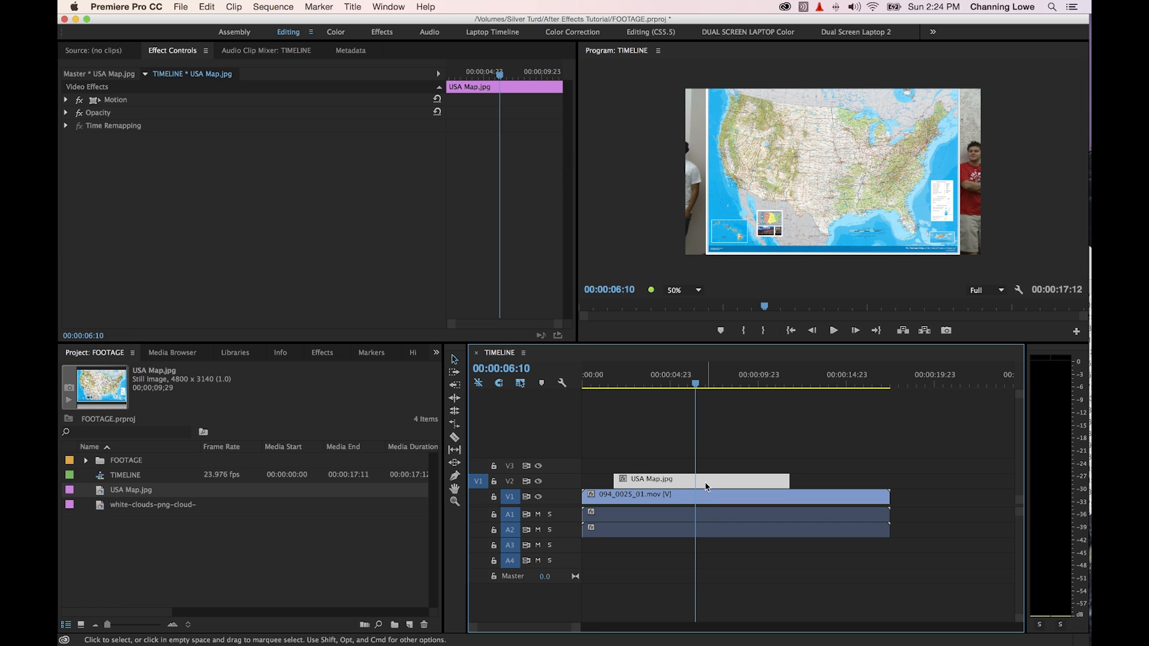
pyautogui.click(782, 192)
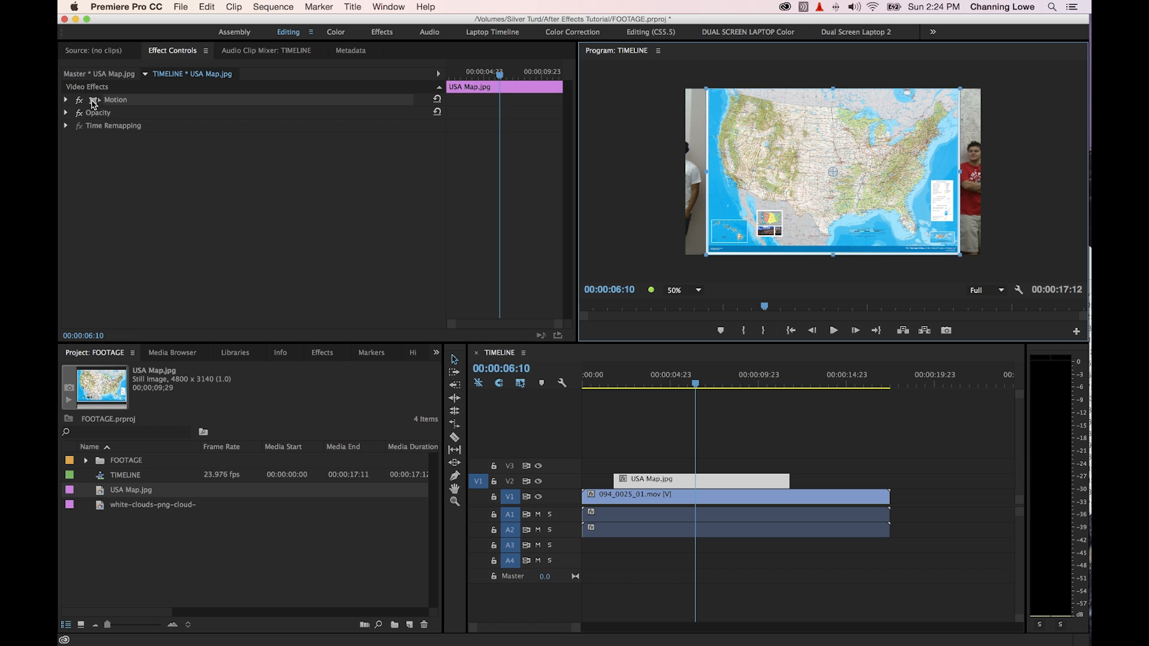
pyautogui.moveTo(705, 256); pyautogui.dragTo(667, 277)
pyautogui.click(663, 267)
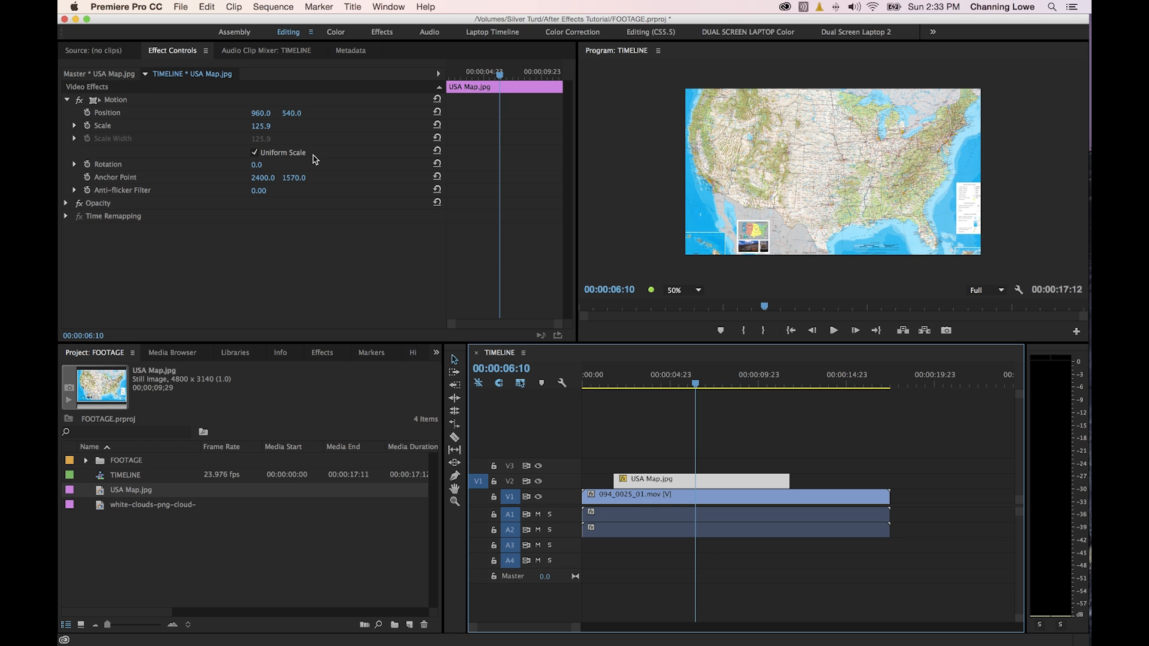
pyautogui.moveTo(261, 126)
pyautogui.mouseDown()
pyautogui.moveTo(217, 126)
pyautogui.moveTo(257, 125)
pyautogui.mouseUp()
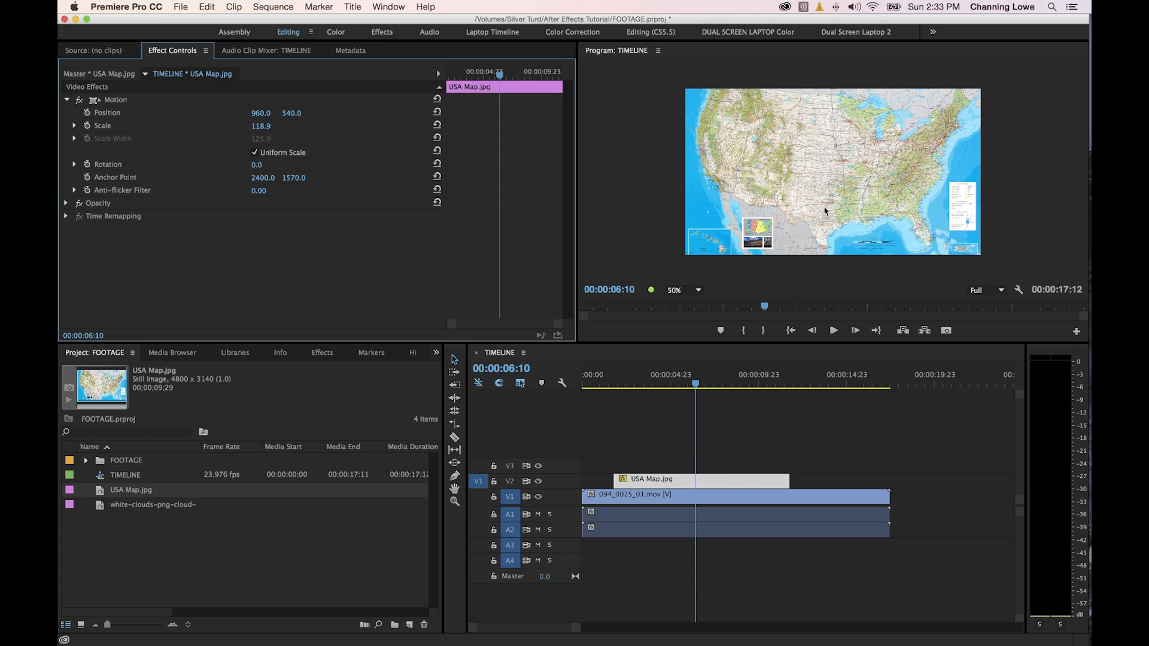
# Try deleting the USA Map clip from the timeline, undo the deletion, and set the map's scale back to 118.9
pyautogui.click(689, 381)
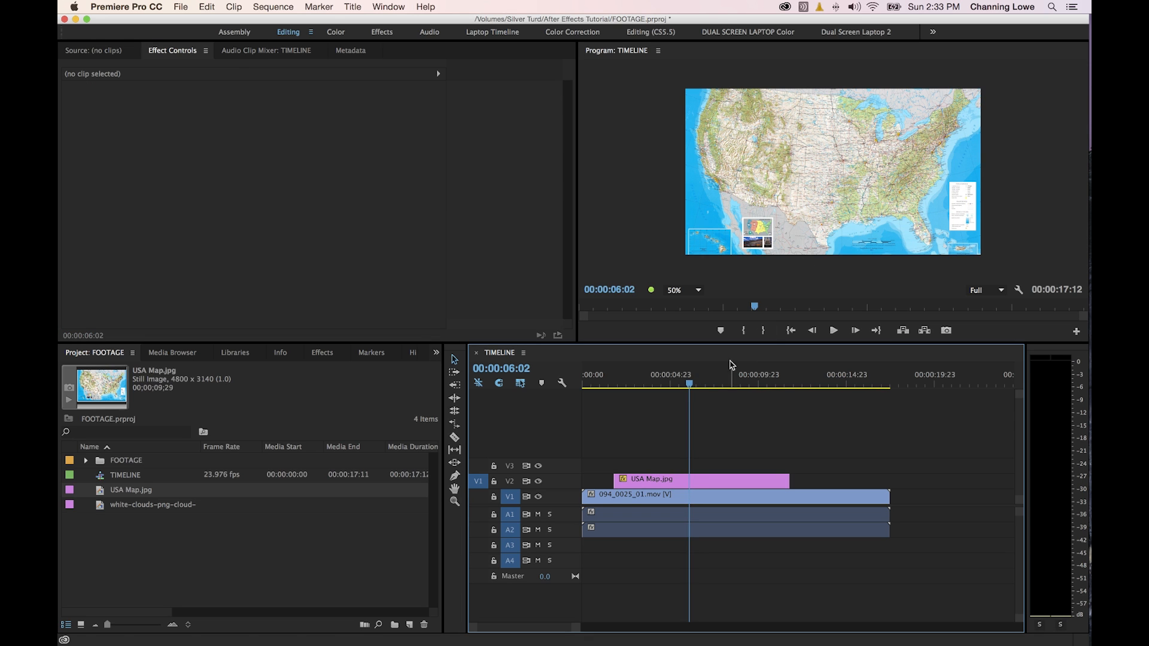
pyautogui.click(692, 479)
pyautogui.press('Delete')
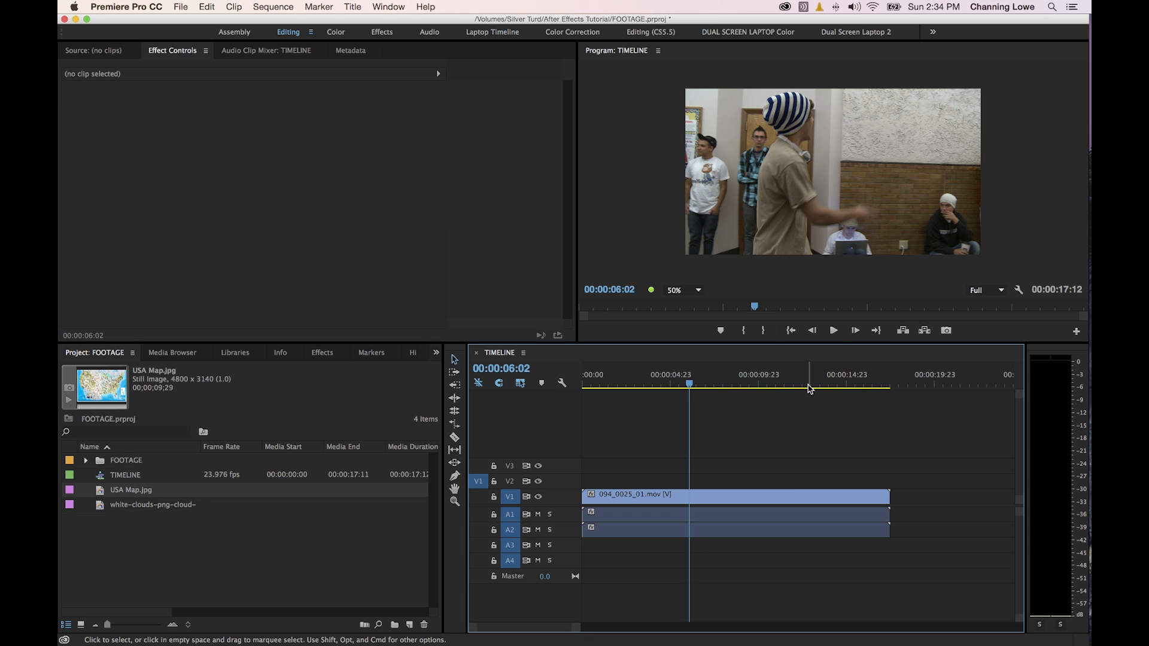
pyautogui.press('super+z')
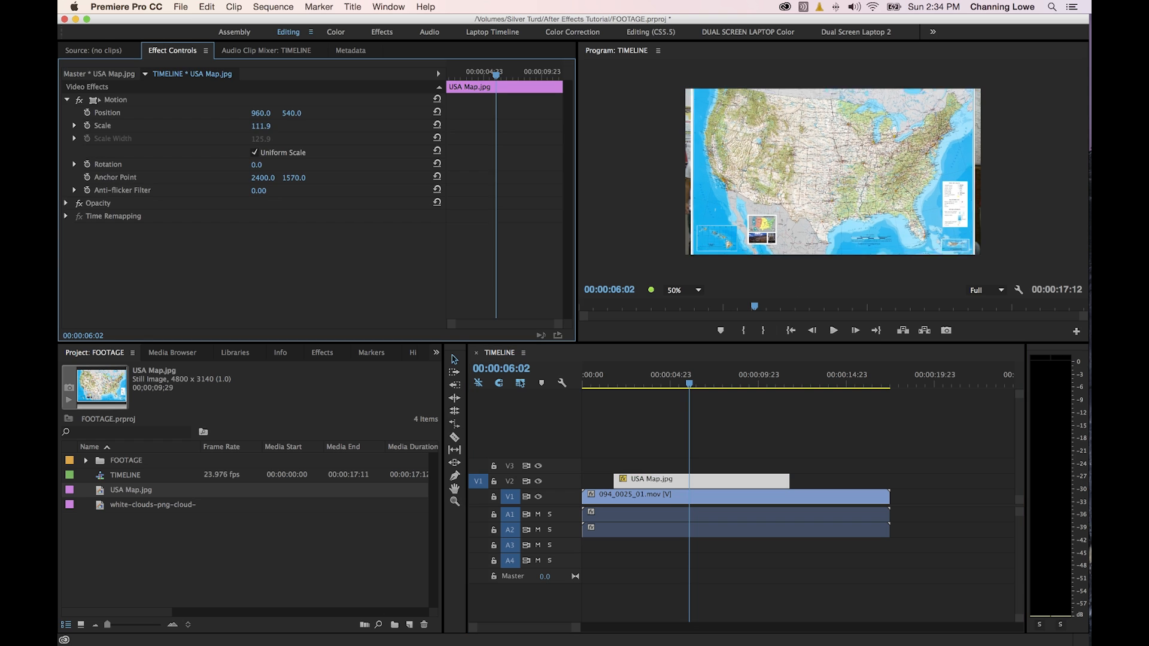
pyautogui.moveTo(267, 127); pyautogui.dragTo(299, 127)
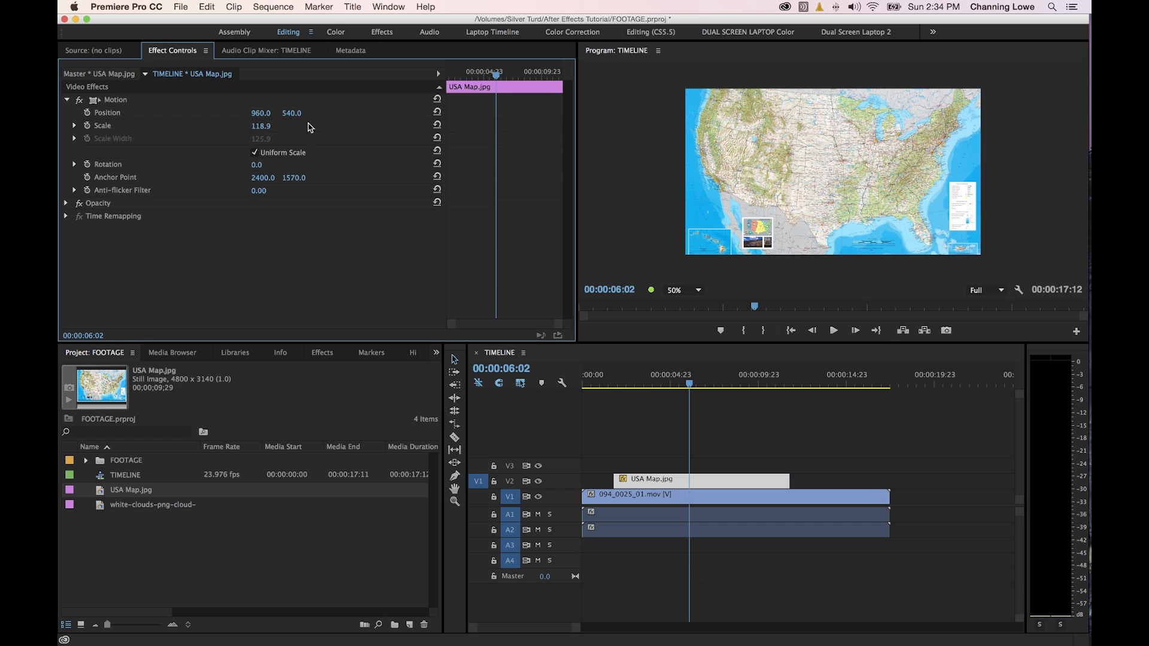
# Turn off opacity keyframing for the USA Map clip and try opacity values of 25% and 90%
pyautogui.click(66, 202)
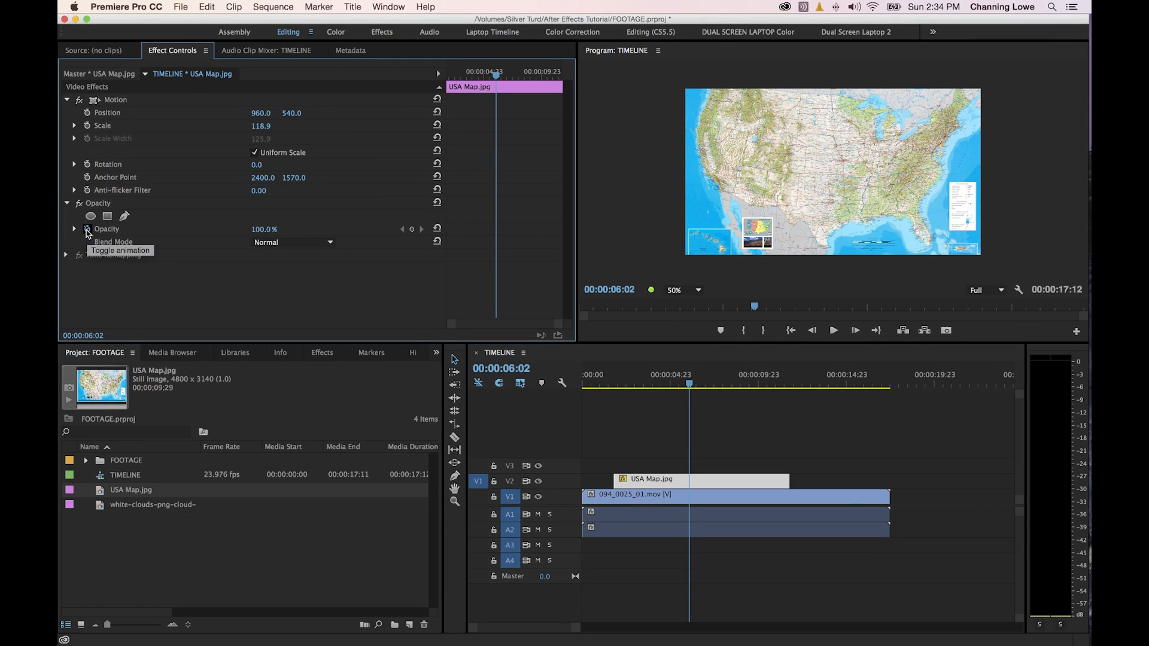
pyautogui.click(88, 231)
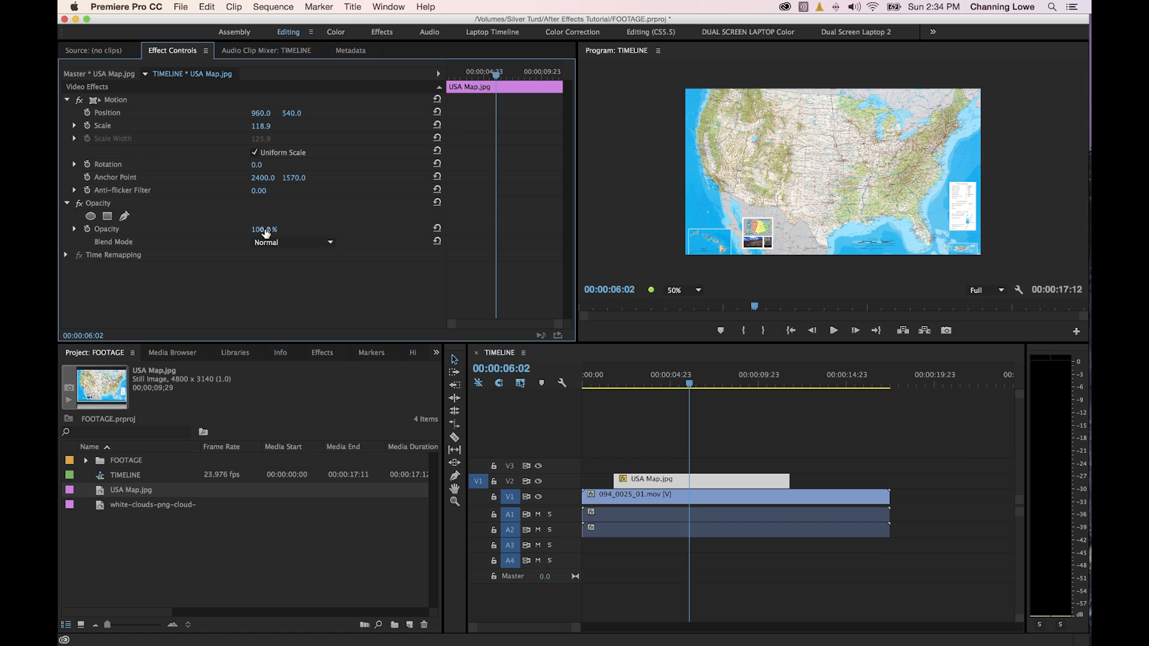
pyautogui.moveTo(266, 233); pyautogui.dragTo(223, 232)
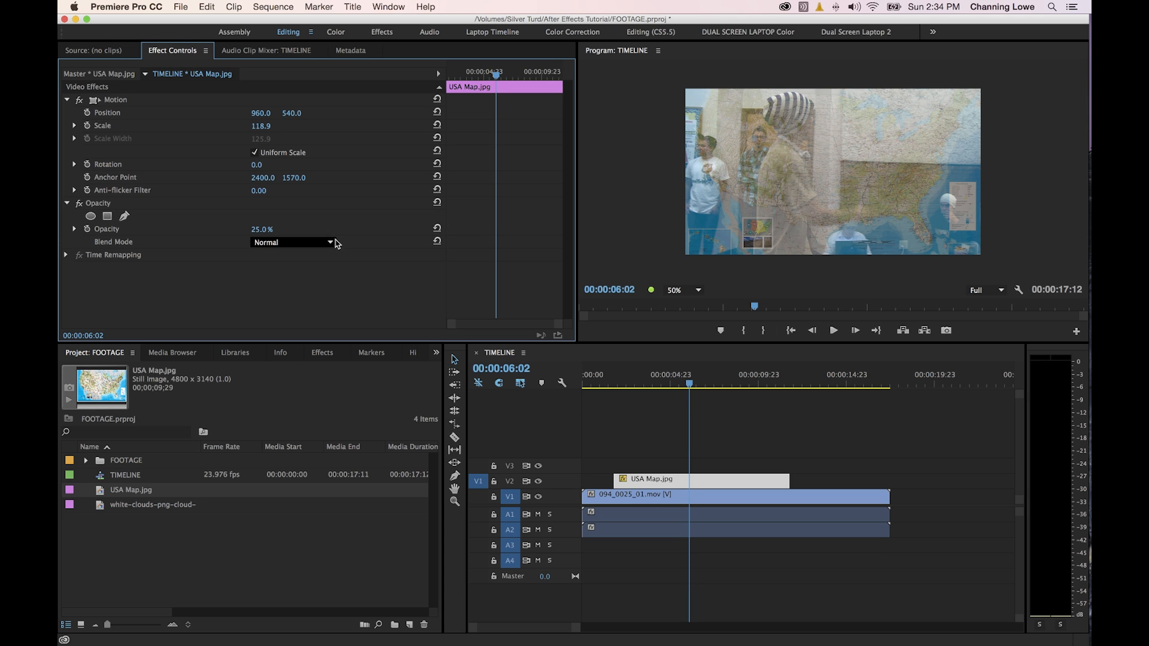
pyautogui.click(262, 229)
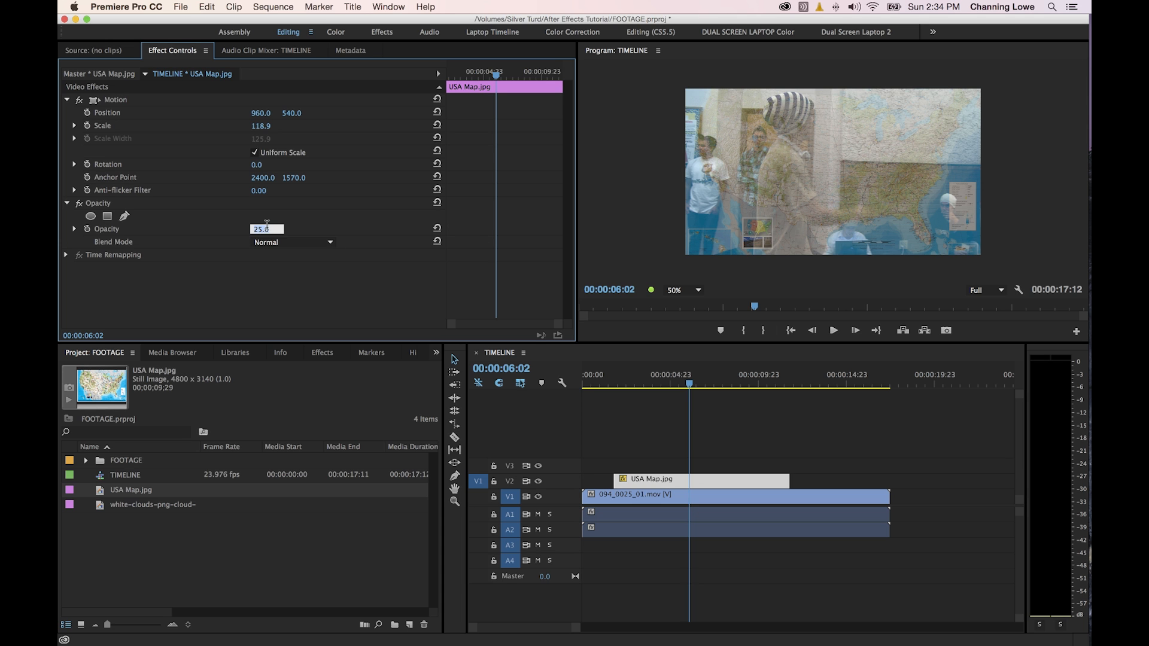
pyautogui.write('90')
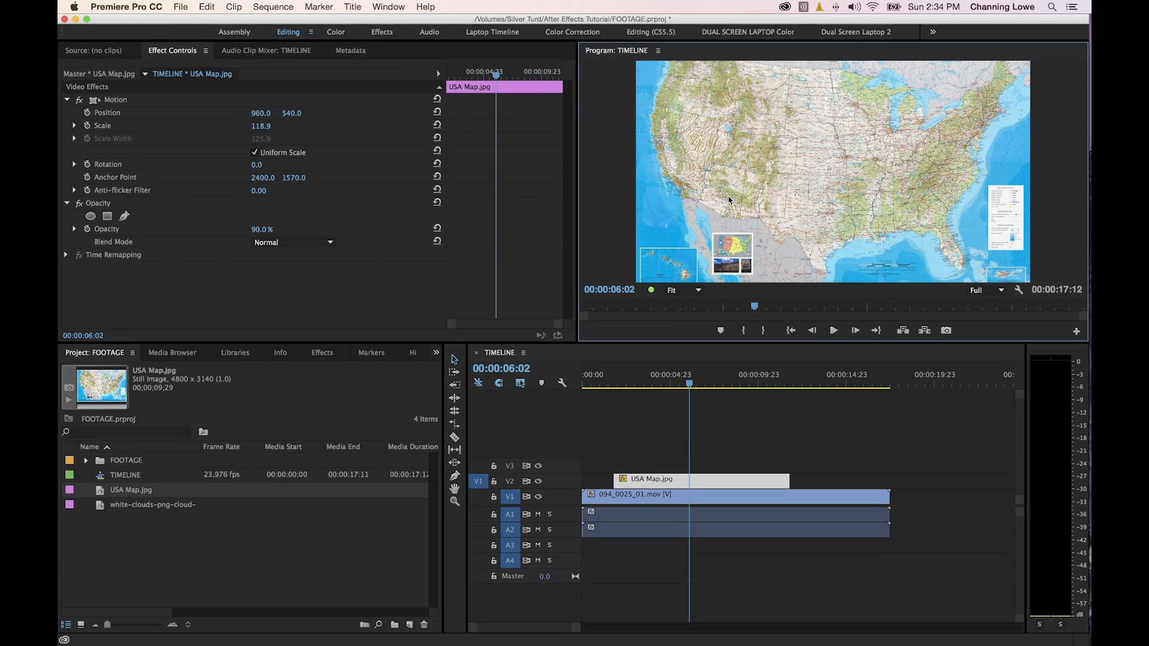
# Lower the map's opacity gradually to 57%, and set it to 0% to hide the map completely
pyautogui.click(268, 229)
pyautogui.write('63')
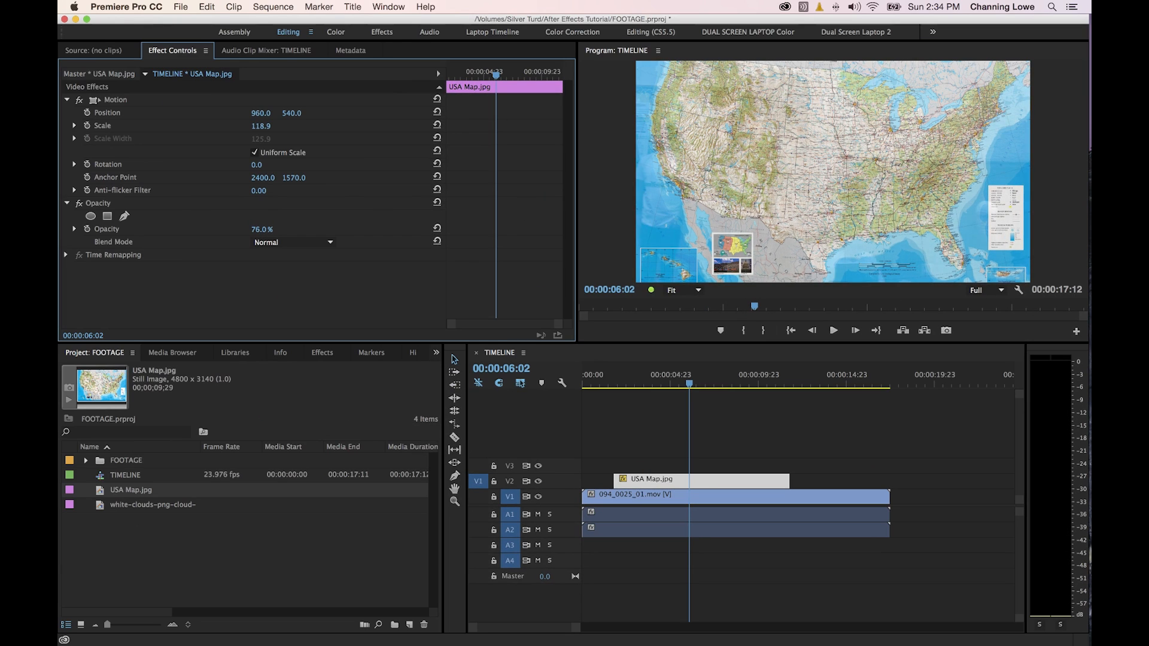
pyautogui.press('Return')
pyautogui.moveTo(269, 229); pyautogui.dragTo(266, 230)
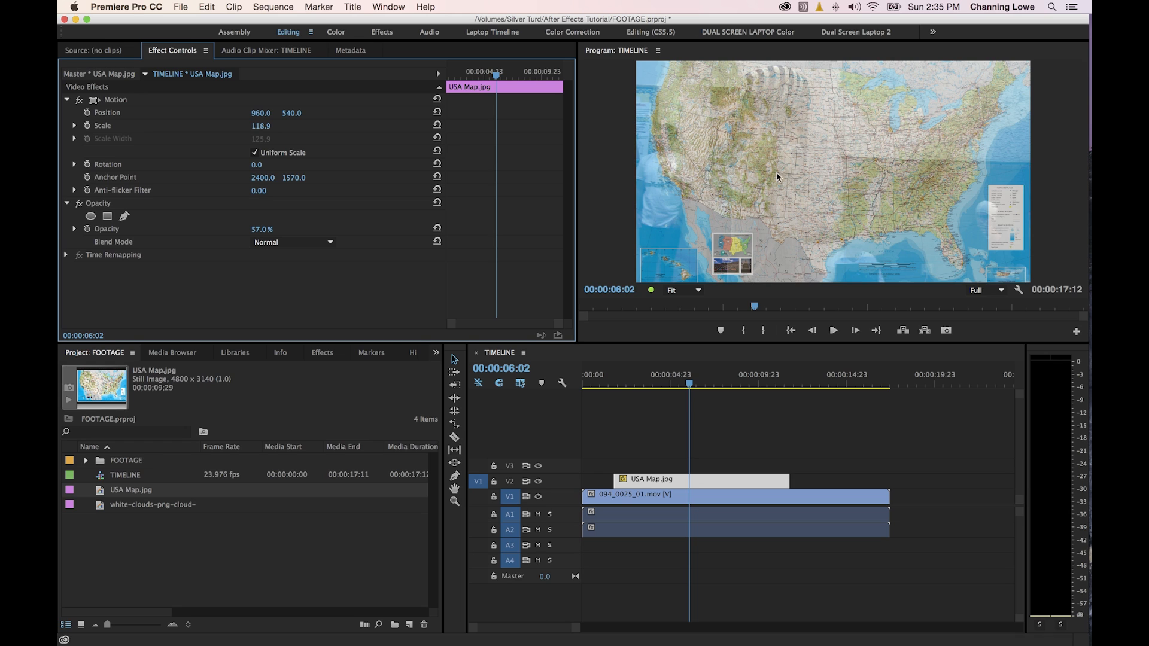
pyautogui.click(266, 229)
pyautogui.write('0')
pyautogui.press('Return')
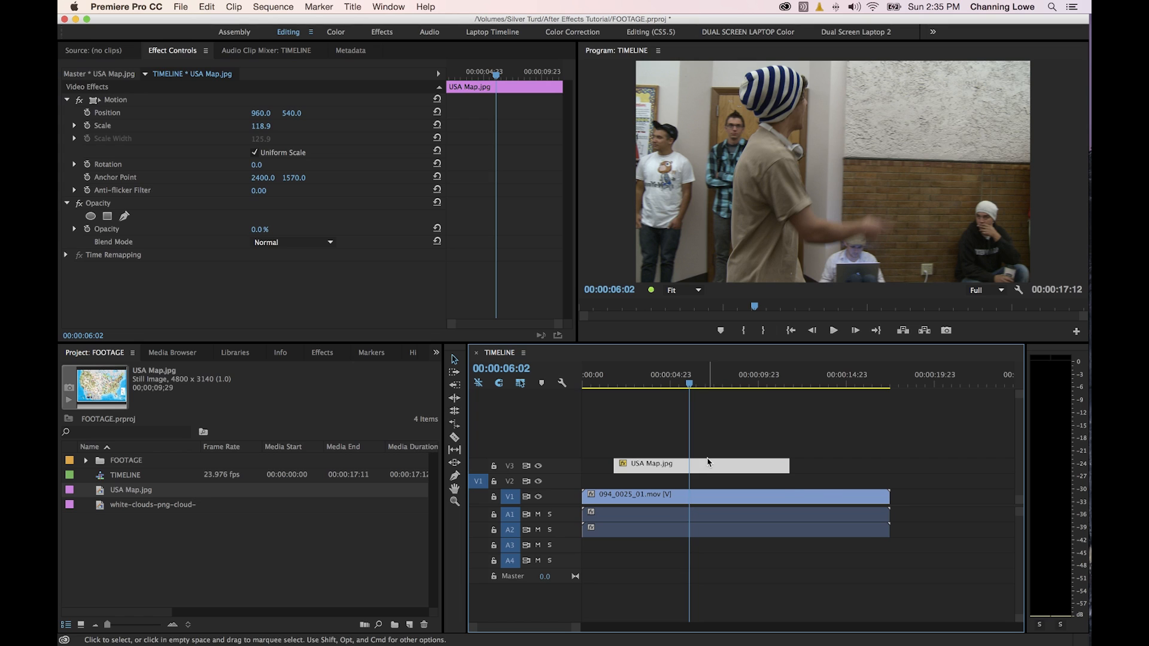
# Start opacity keyframing on the USA Map clip at 00:00:06:14 and set that keyframe to 10%
pyautogui.hscroll(1, 708, 462)
pyautogui.click(708, 461)
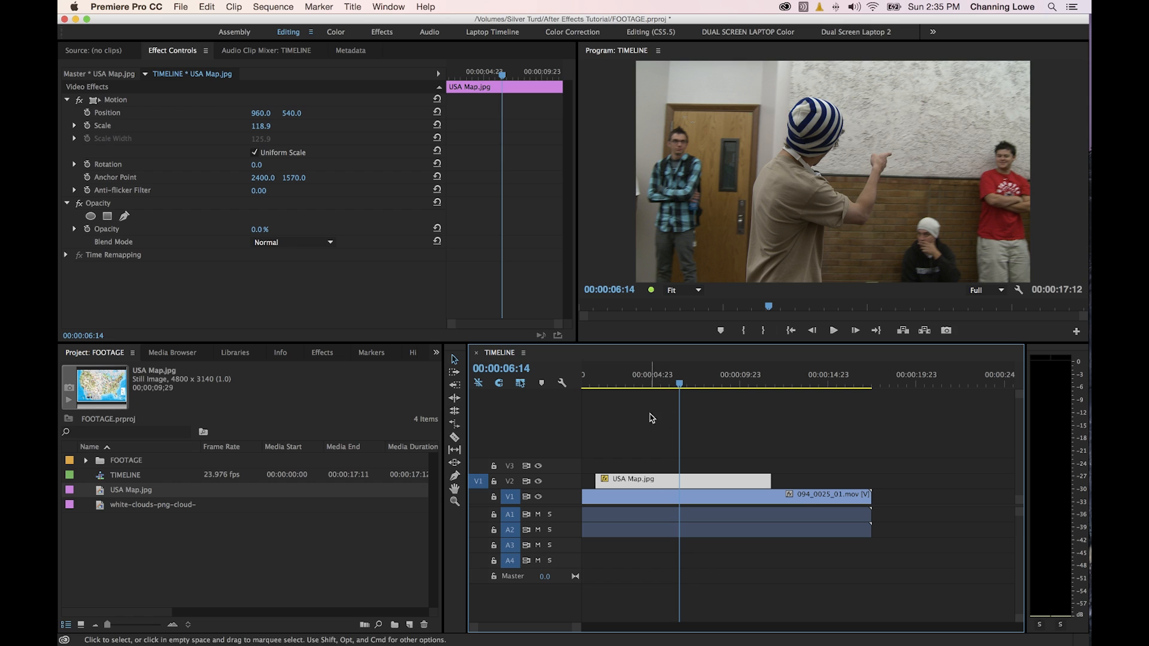
pyautogui.click(86, 229)
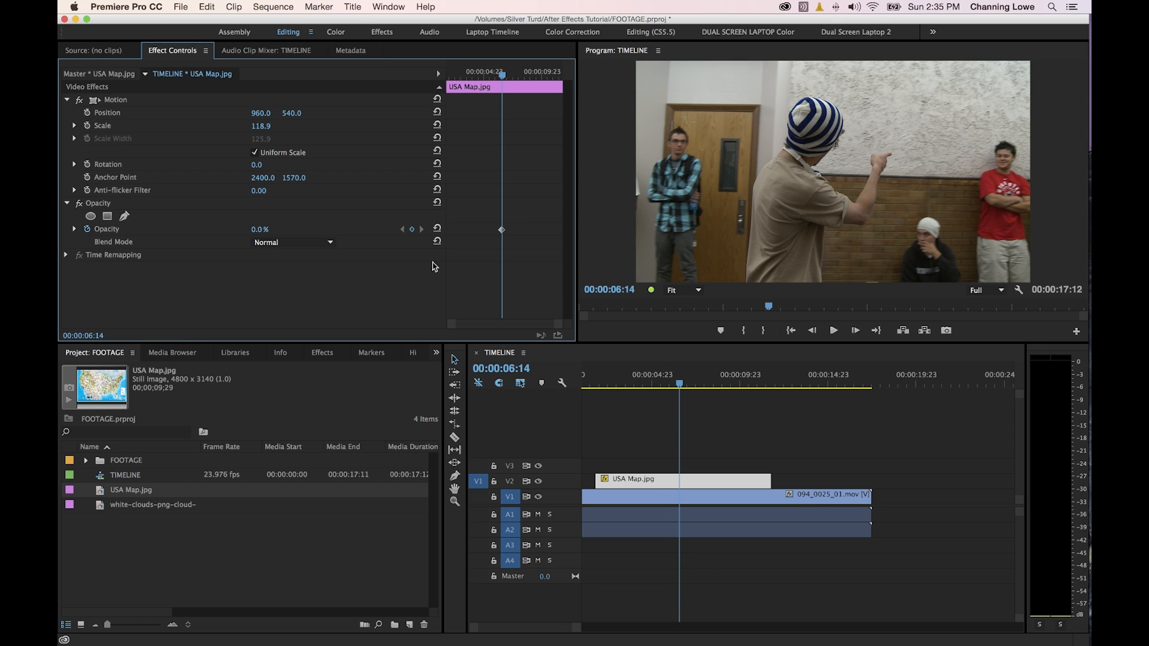
pyautogui.moveTo(264, 229); pyautogui.dragTo(295, 226)
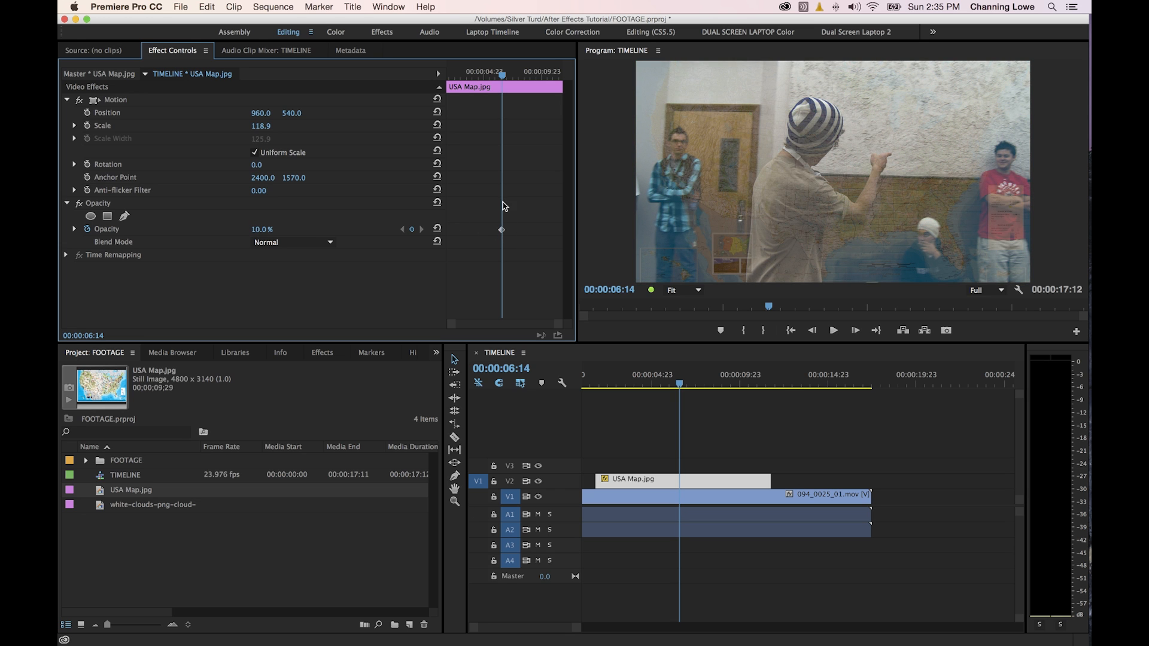
# Add a second opacity keyframe of 100% on the USA Map clip at 00:00:08:20
pyautogui.moveTo(494, 75); pyautogui.dragTo(482, 74)
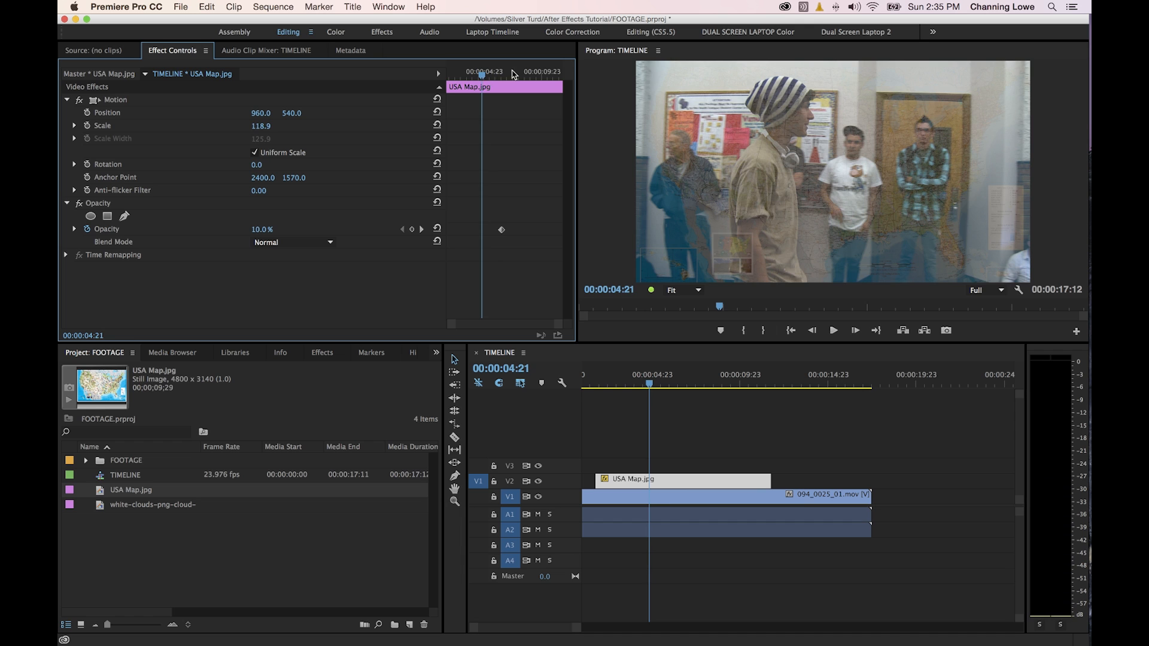
pyautogui.click(528, 75)
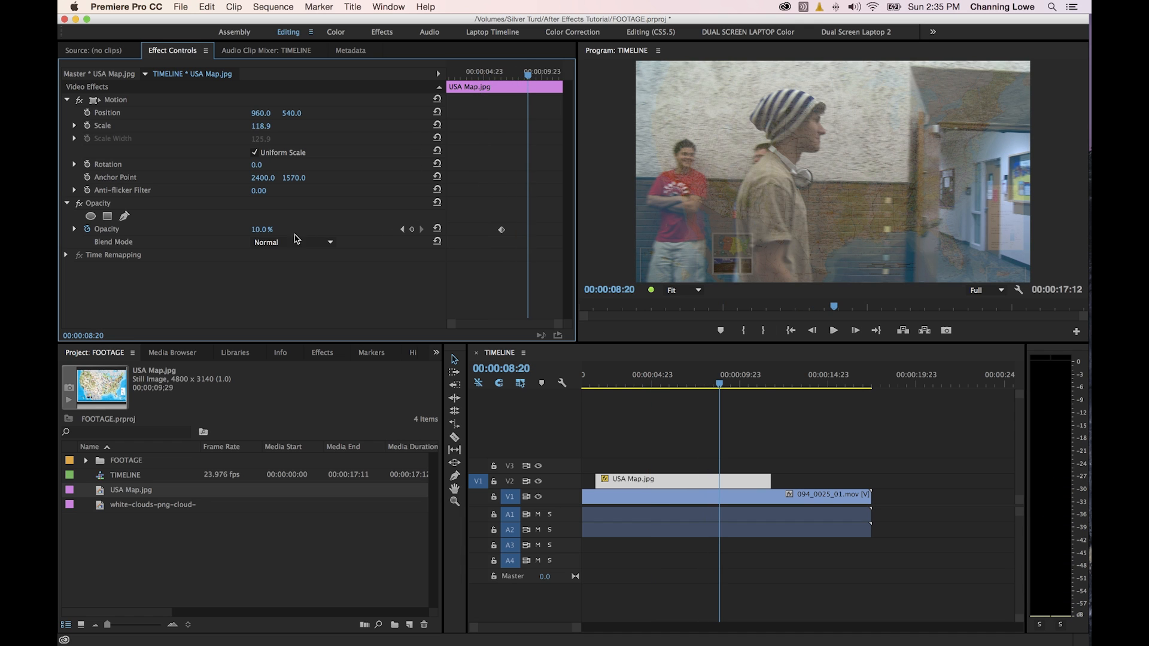
pyautogui.moveTo(262, 229); pyautogui.dragTo(427, 238)
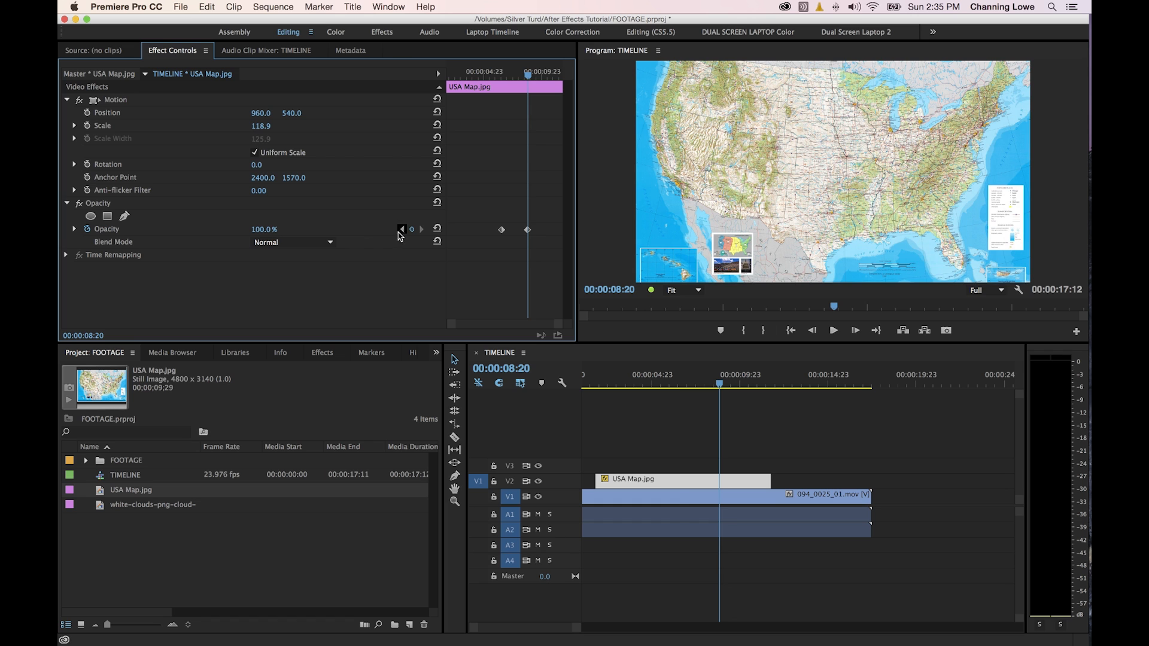
# Return to the first opacity keyframe and play the map's fade-in past the second keyframe
pyautogui.click(403, 229)
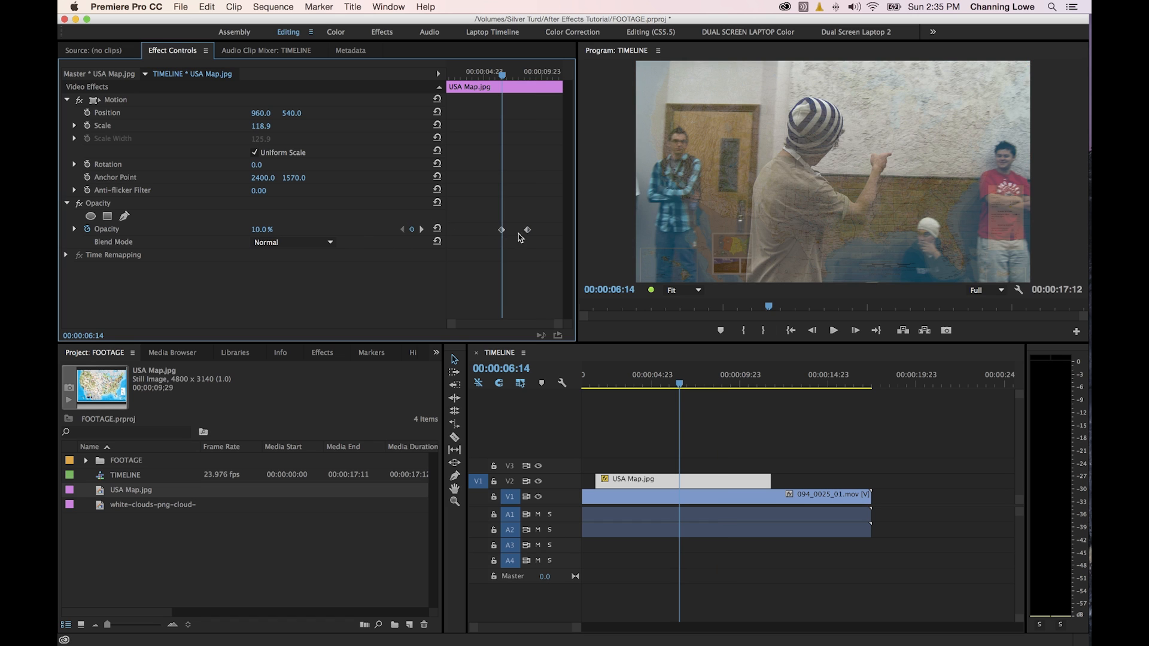
pyautogui.press('space')
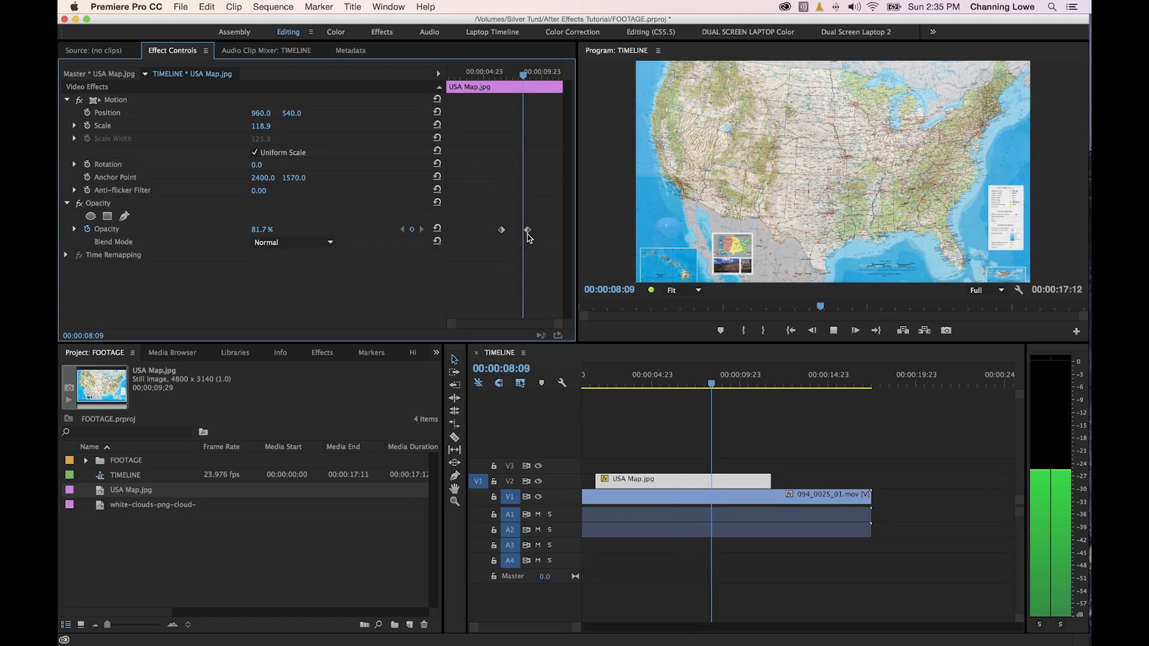
pyautogui.press('space')
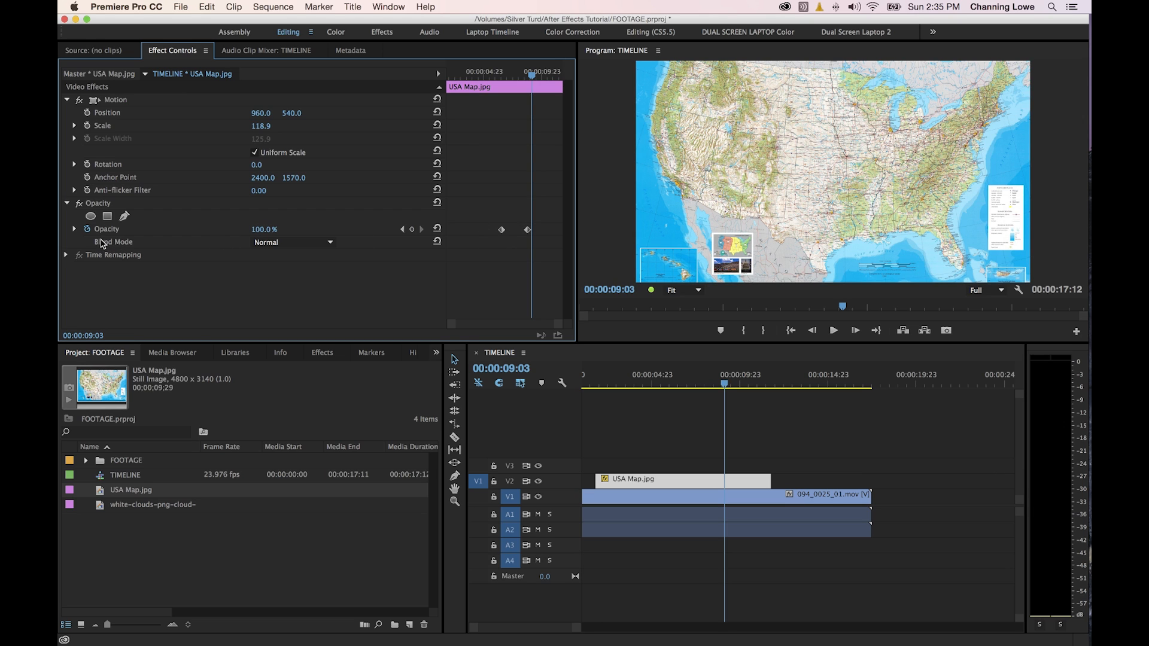
# Turn off opacity keyframing on the USA Map clip, removing its existing keyframes and leaving its opacity at 100%
pyautogui.click(87, 229)
pyautogui.click(676, 352)
pyautogui.moveTo(264, 230)
pyautogui.mouseDown()
pyautogui.moveTo(204, 231)
pyautogui.moveTo(266, 230)
pyautogui.mouseUp()
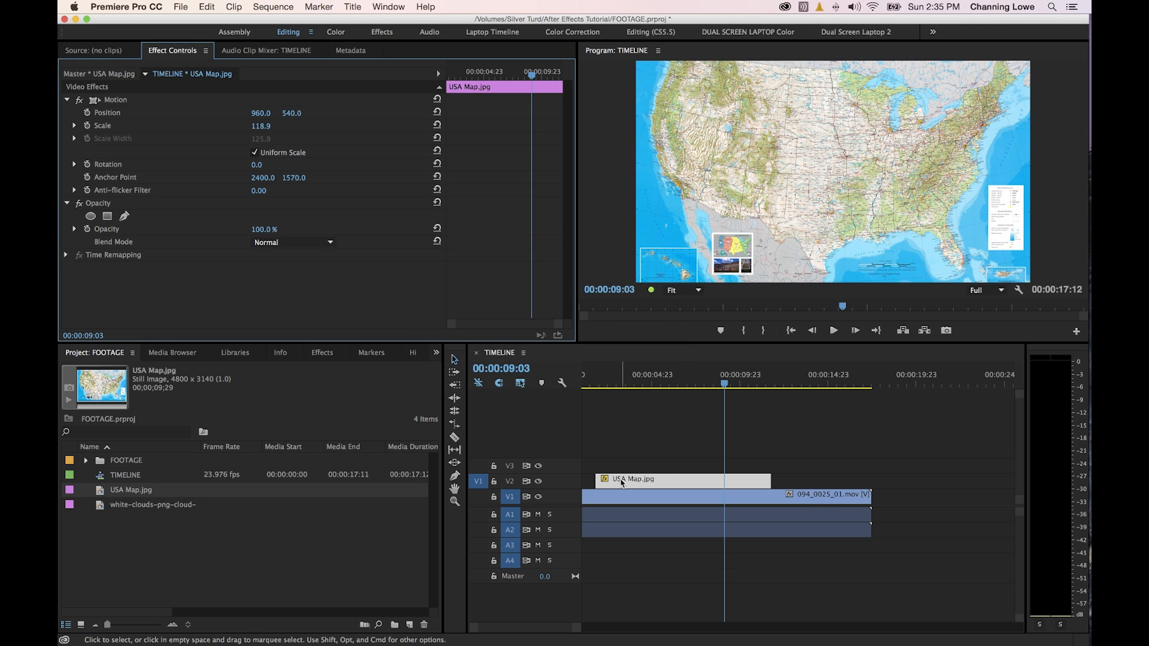
# Move the playhead to 00:00:08:01 and expand all timeline tracks to show the clips' thumbnails and opacity lines
pyautogui.click(705, 383)
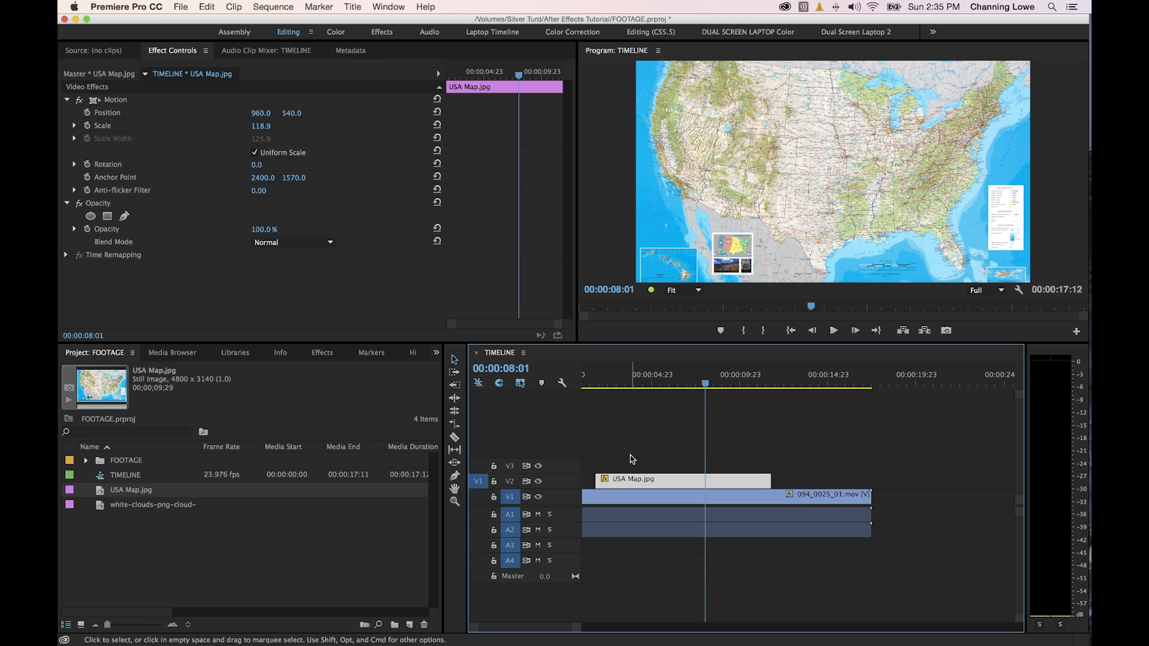
pyautogui.hotkey('shift', '=')
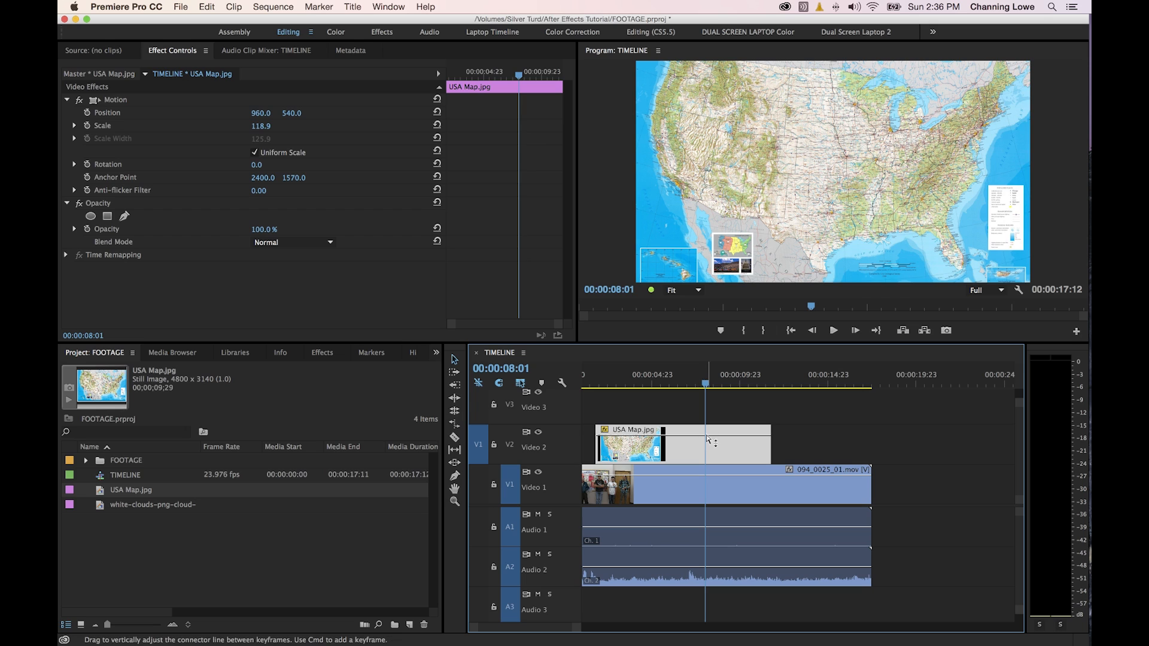
# Hide the video keyframes in the timeline display, and show them again
pyautogui.click(563, 381)
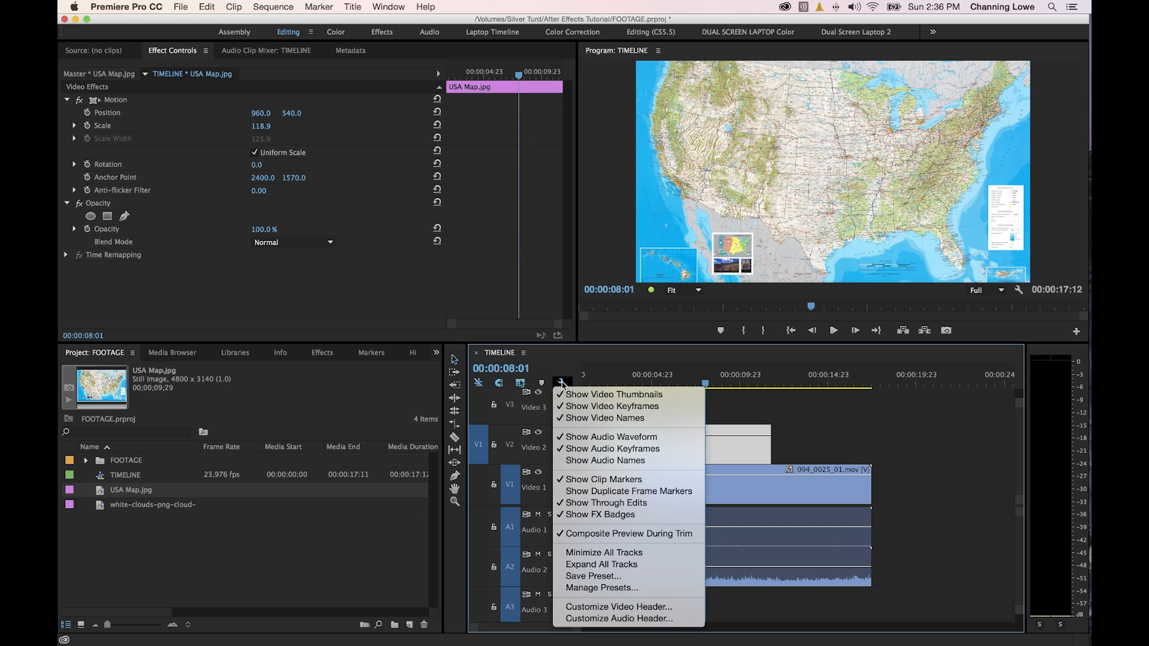
pyautogui.click(603, 407)
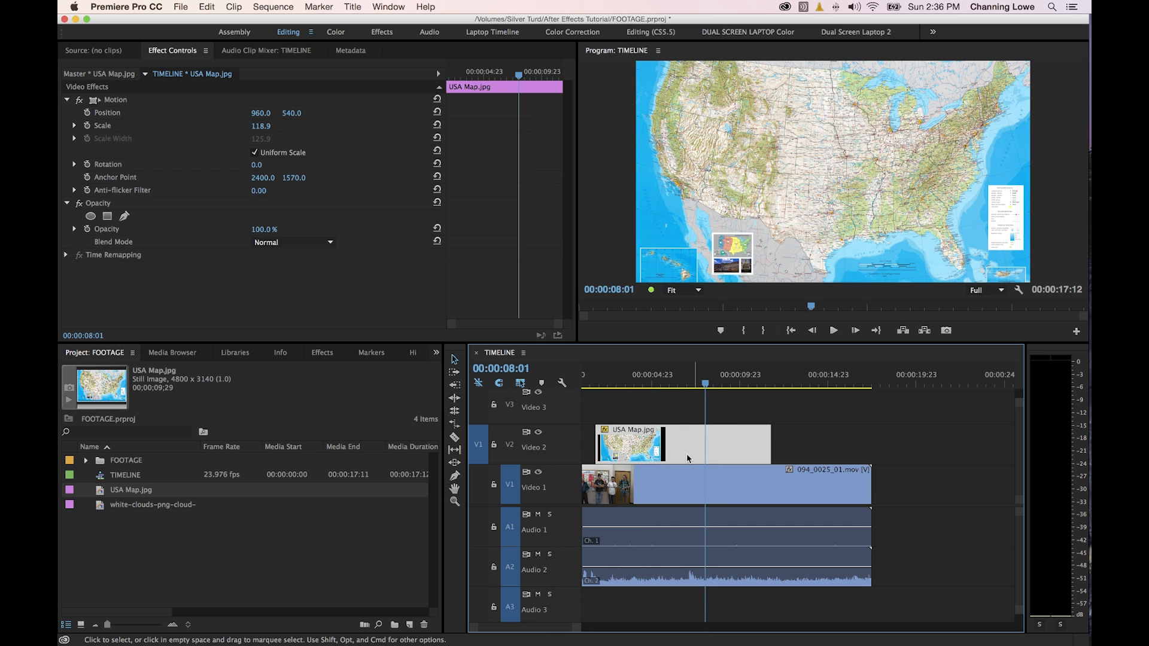
pyautogui.click(562, 383)
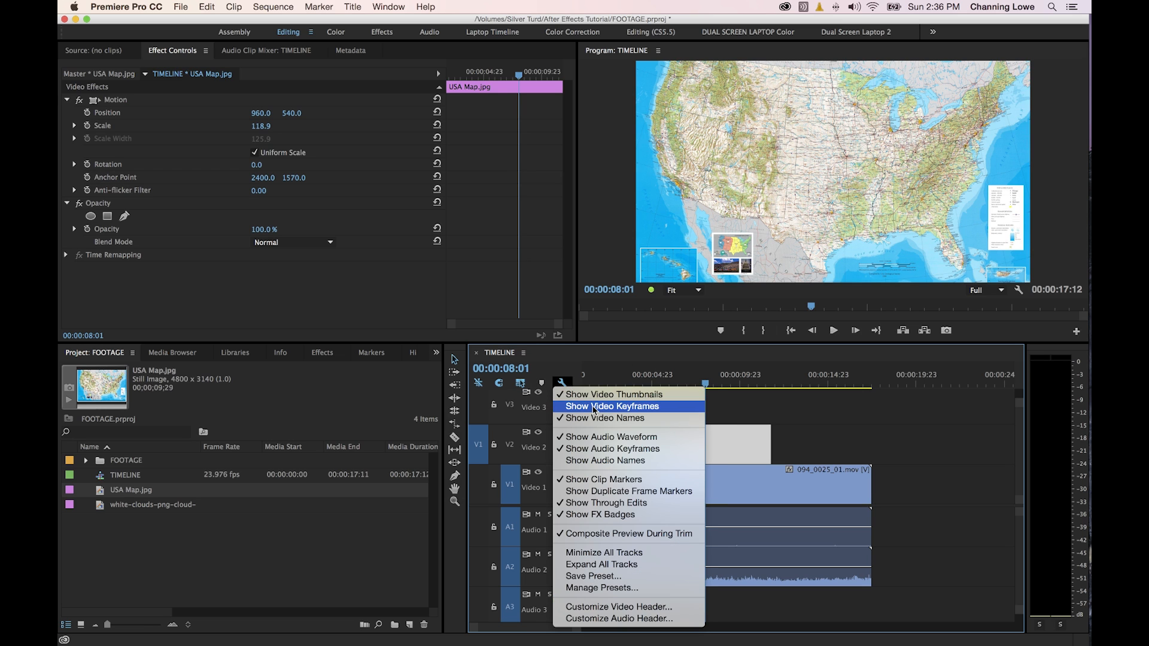
pyautogui.click(595, 408)
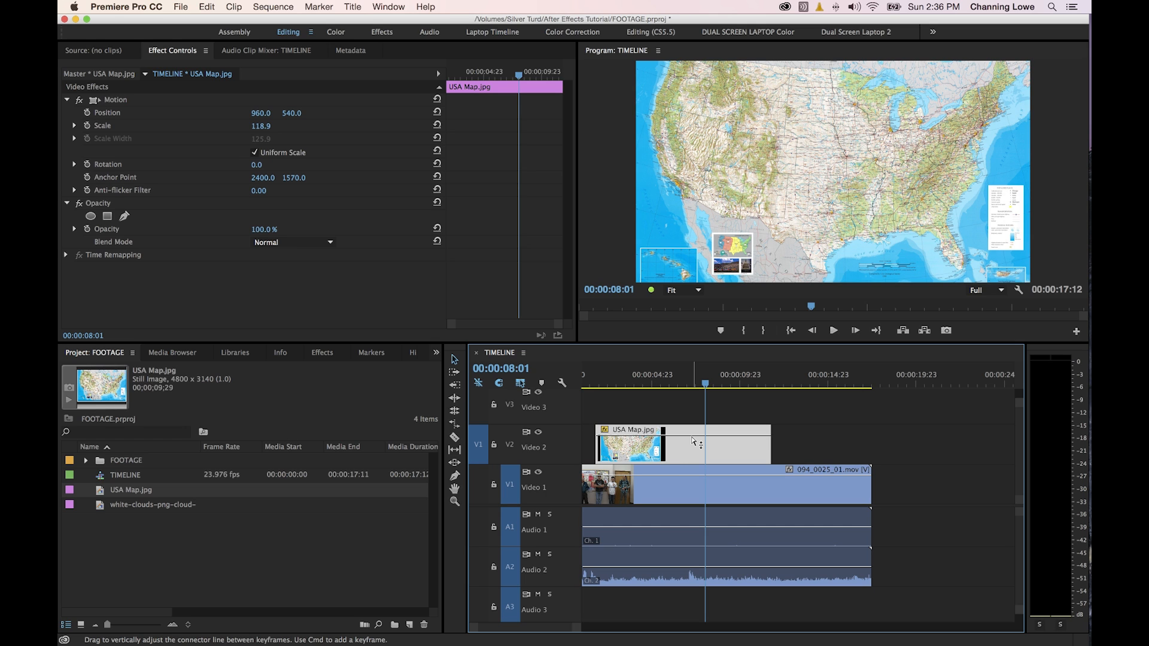
# Lower the USA Map clip's opacity line in the timeline to 33.3%, and raise it back to 100%
pyautogui.moveTo(692, 441); pyautogui.dragTo(693, 456)
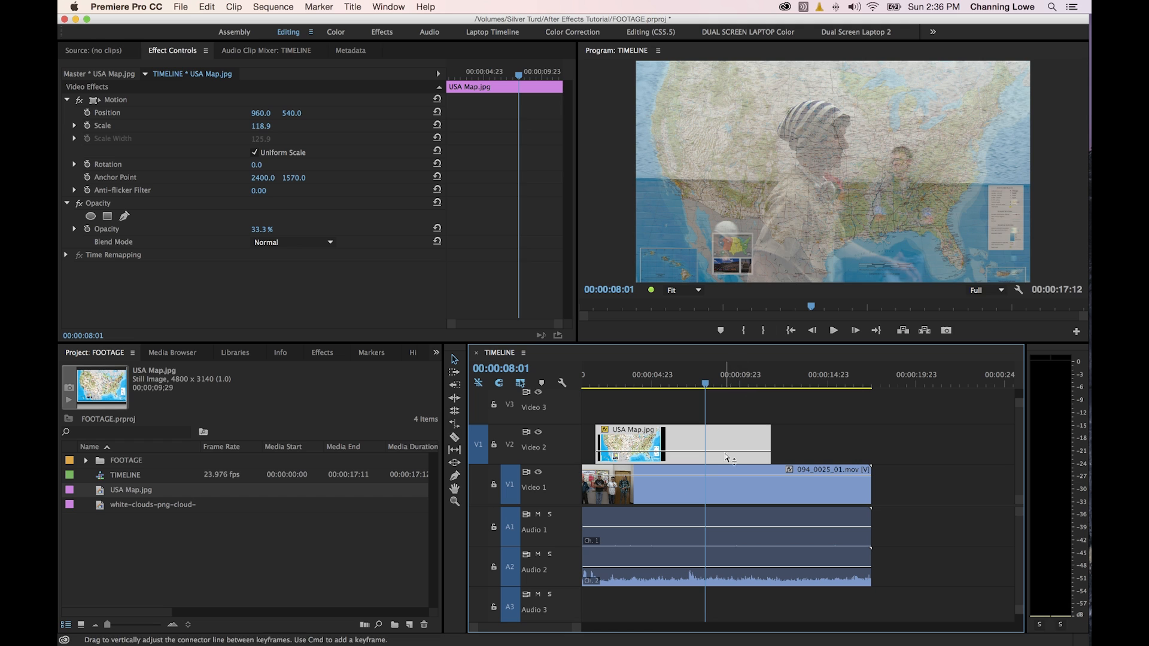
pyautogui.moveTo(726, 456); pyautogui.dragTo(736, 408)
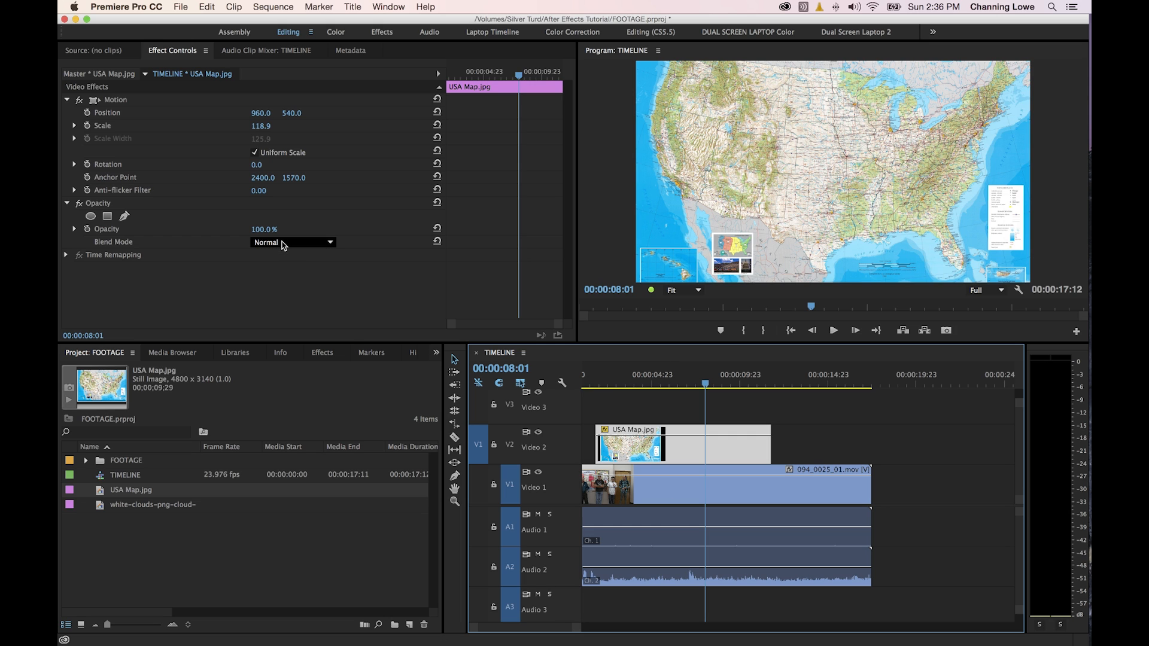
# Look through the blend modes for the USA Map clip and set its blend mode to Overlay
pyautogui.click(284, 243)
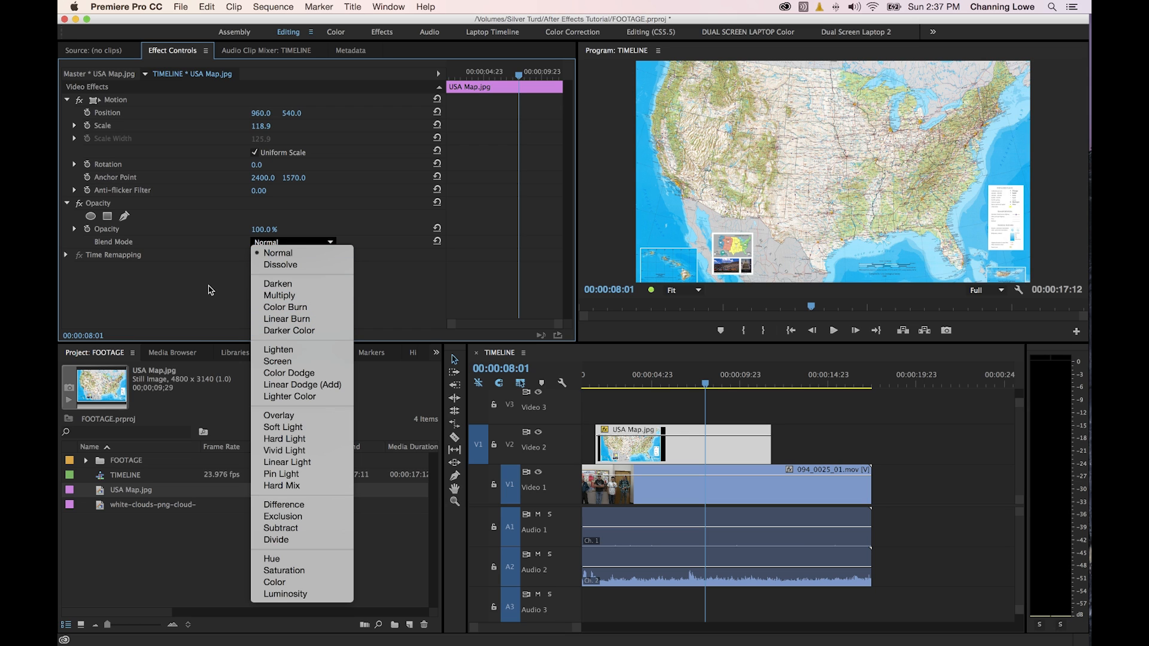
pyautogui.click(459, 295)
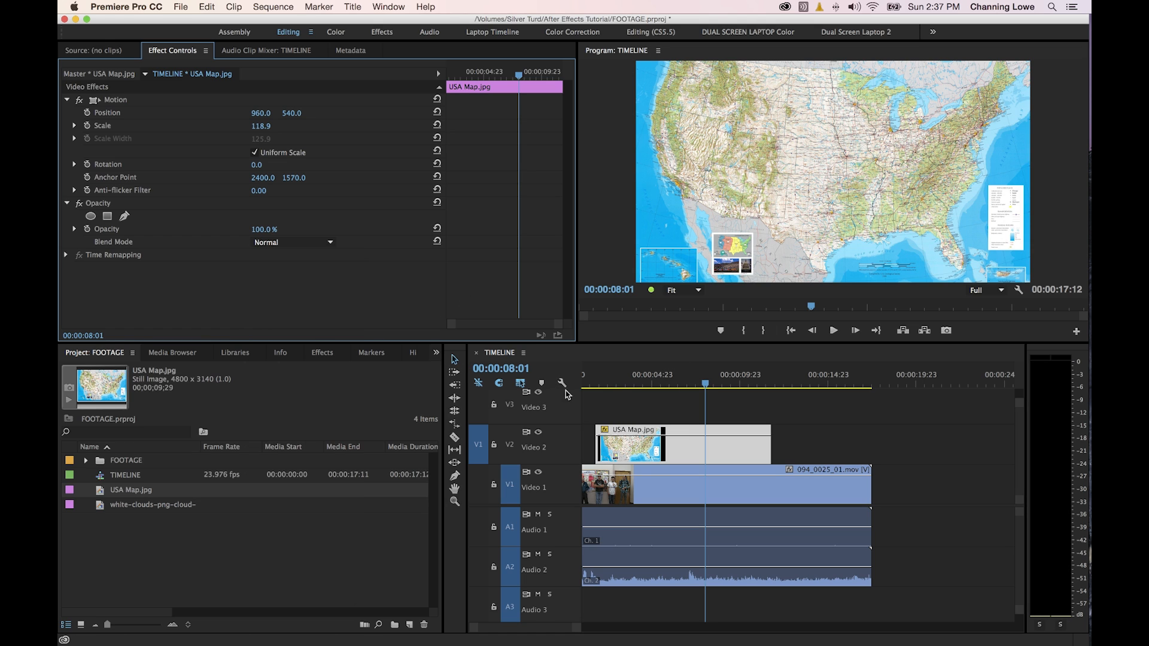
pyautogui.click(290, 243)
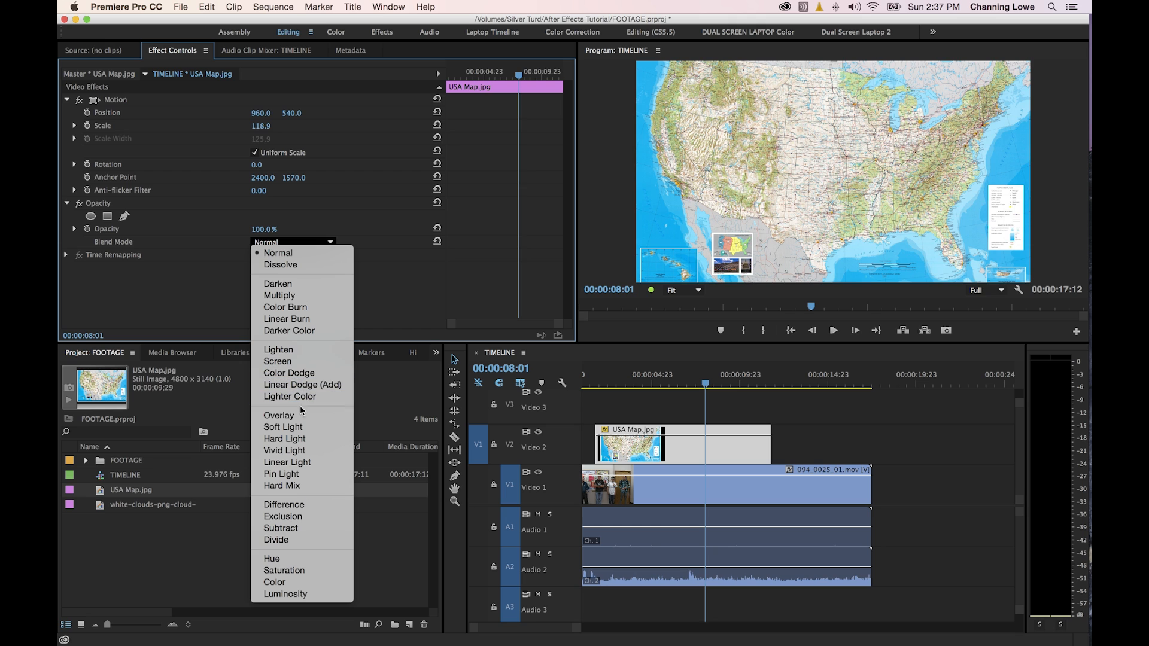
pyautogui.click(279, 415)
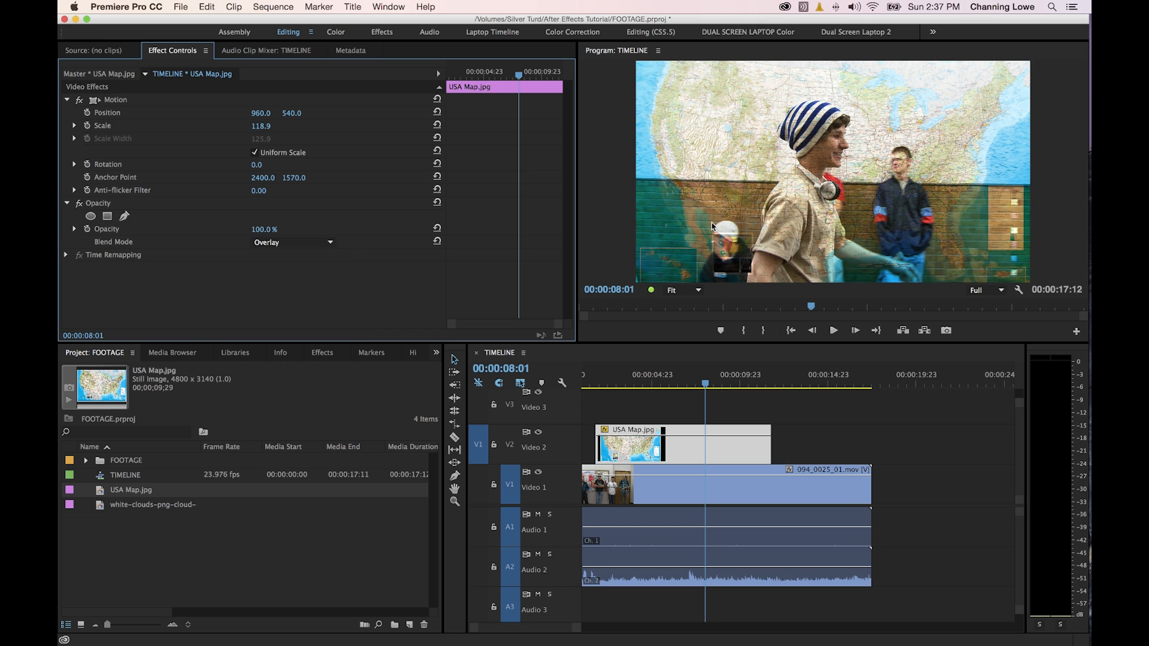
# Try the Darken and Soft Light blend modes on the USA Map clip, and settle on Darker Color
pyautogui.click(308, 242)
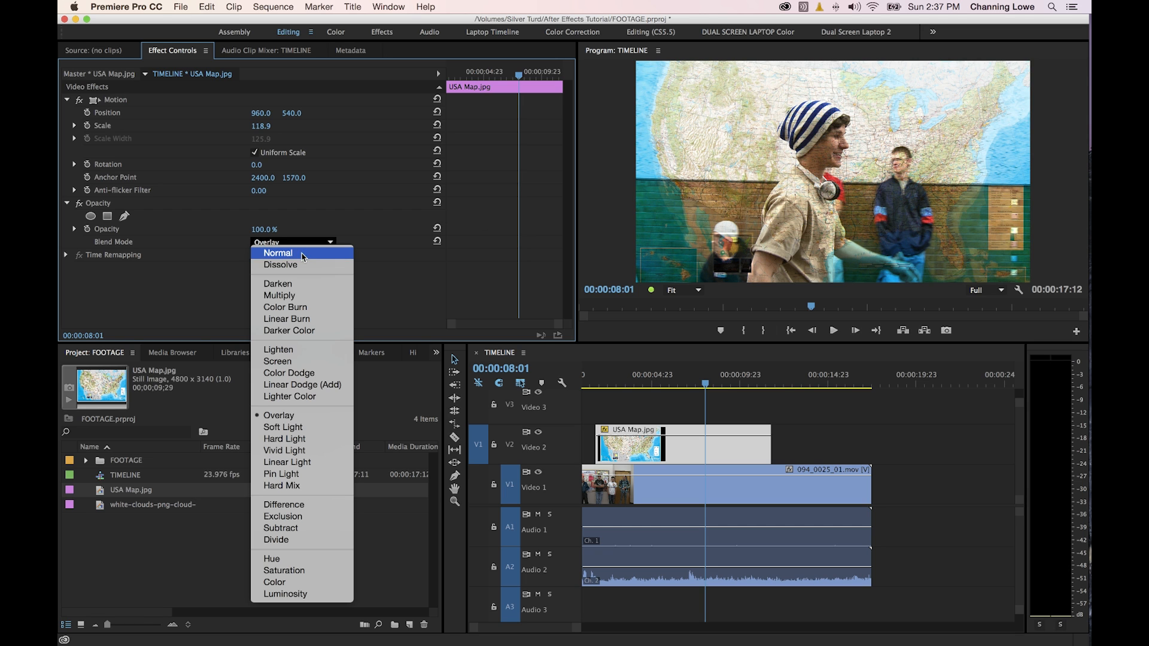
pyautogui.click(295, 284)
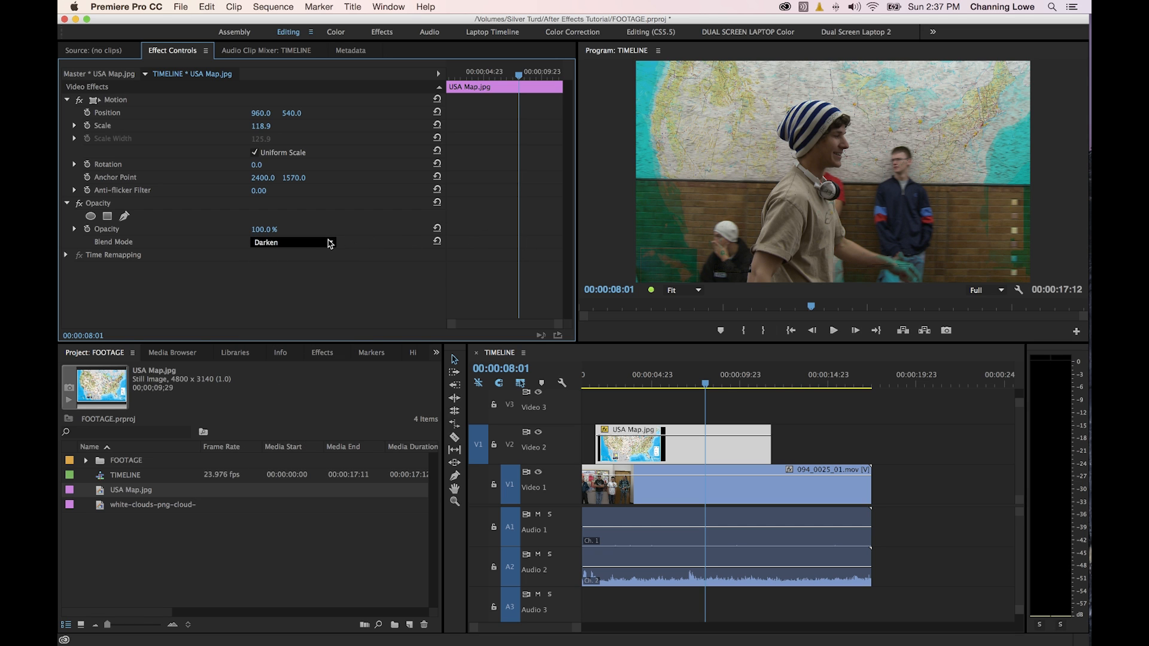
pyautogui.click(307, 243)
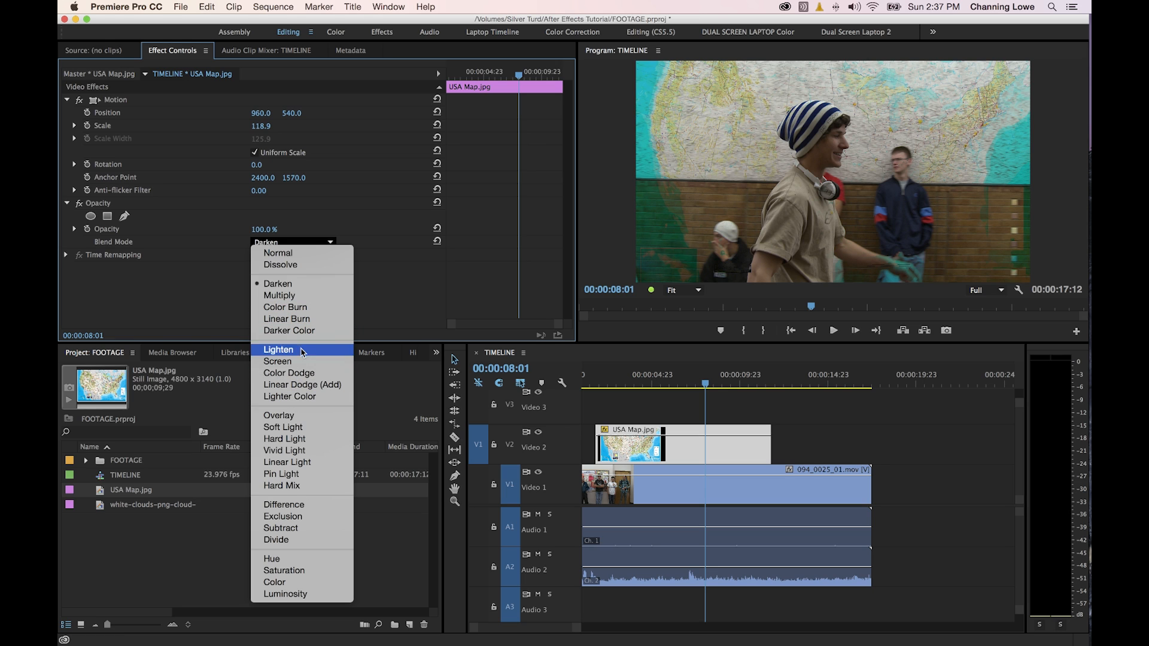
pyautogui.click(310, 428)
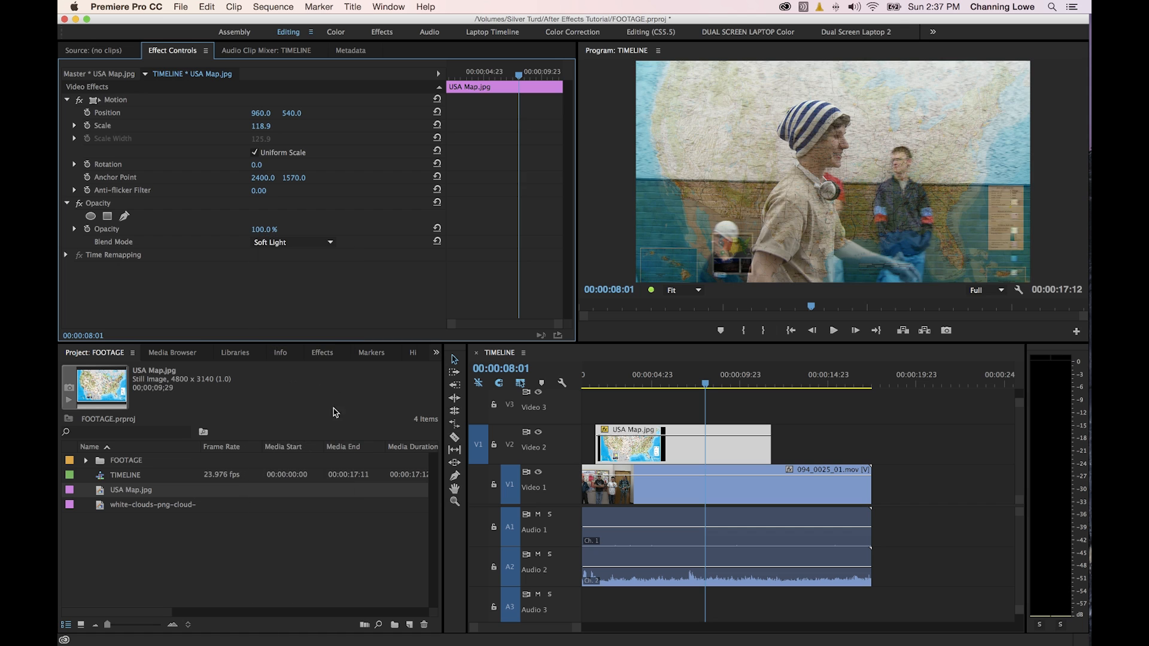
pyautogui.click(317, 243)
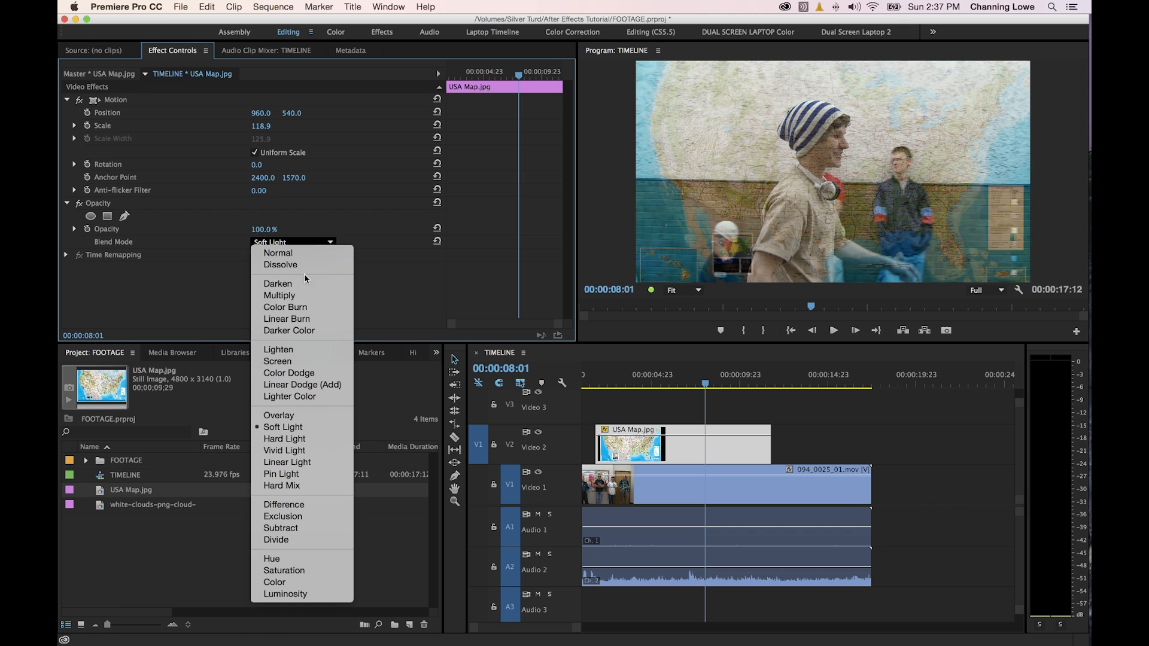
pyautogui.click(300, 330)
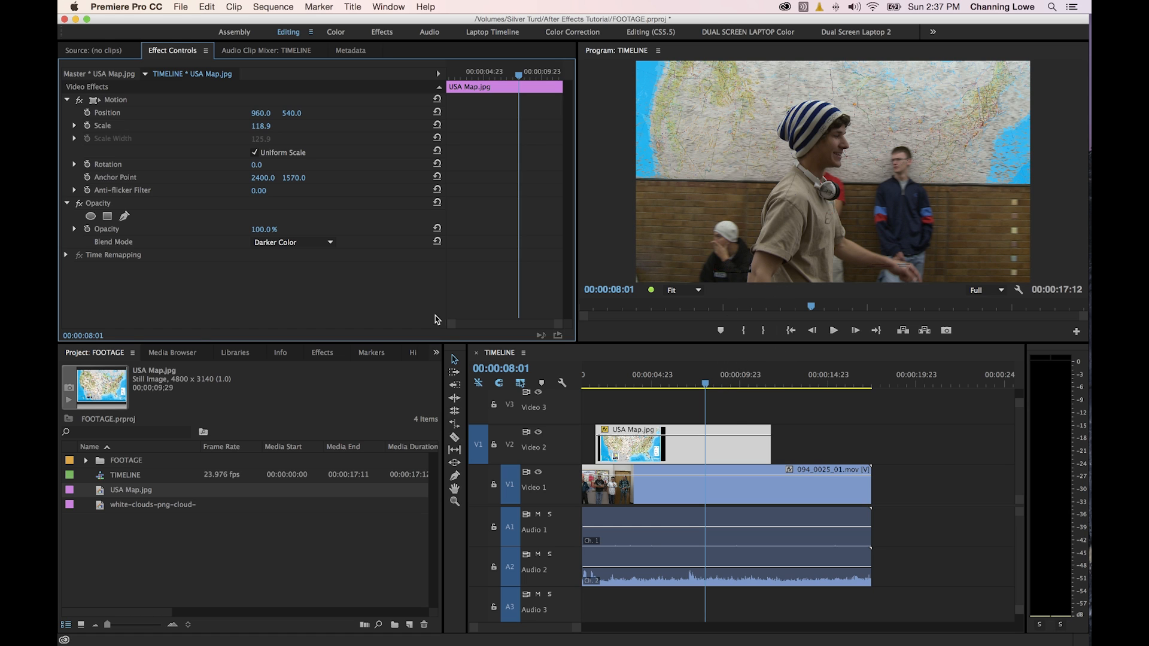
# Play the timeline from about 00:00:06:22 to review the map blended over the footage with Darker Color
pyautogui.click(295, 243)
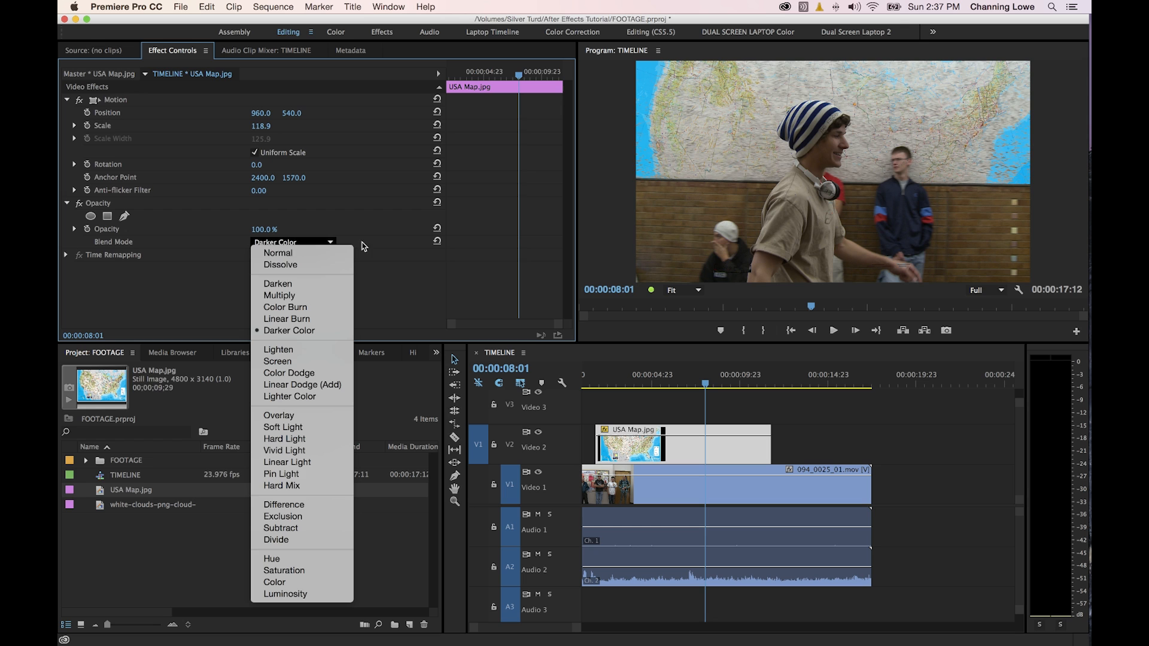
pyautogui.click(320, 254)
pyautogui.click(297, 245)
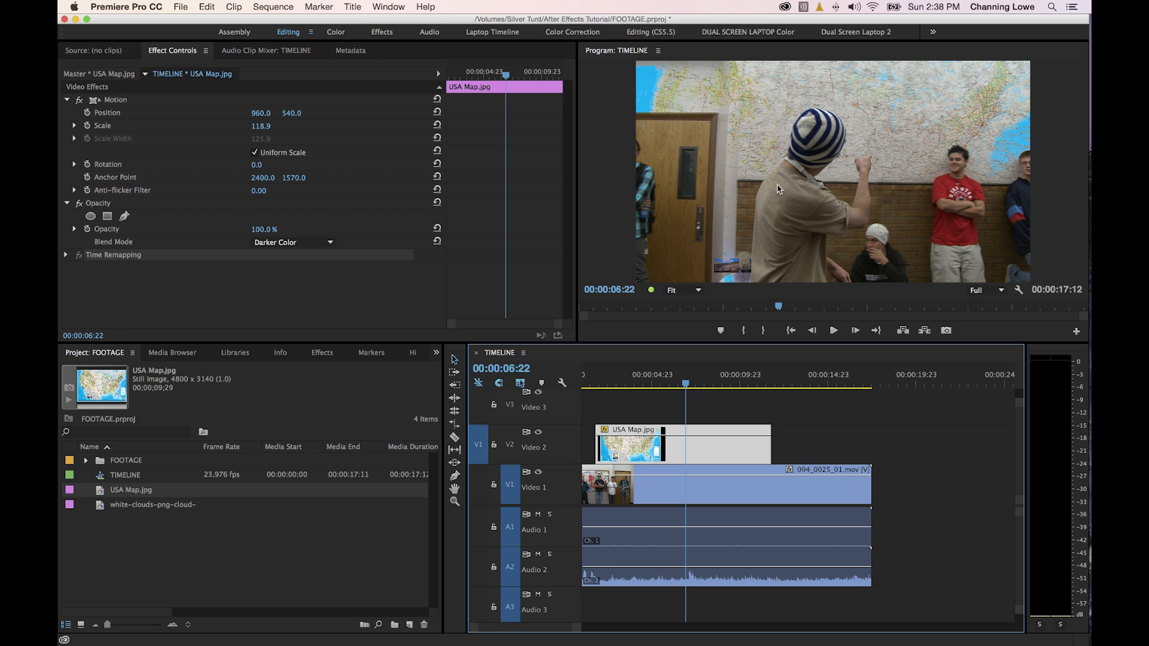
pyautogui.press('space')
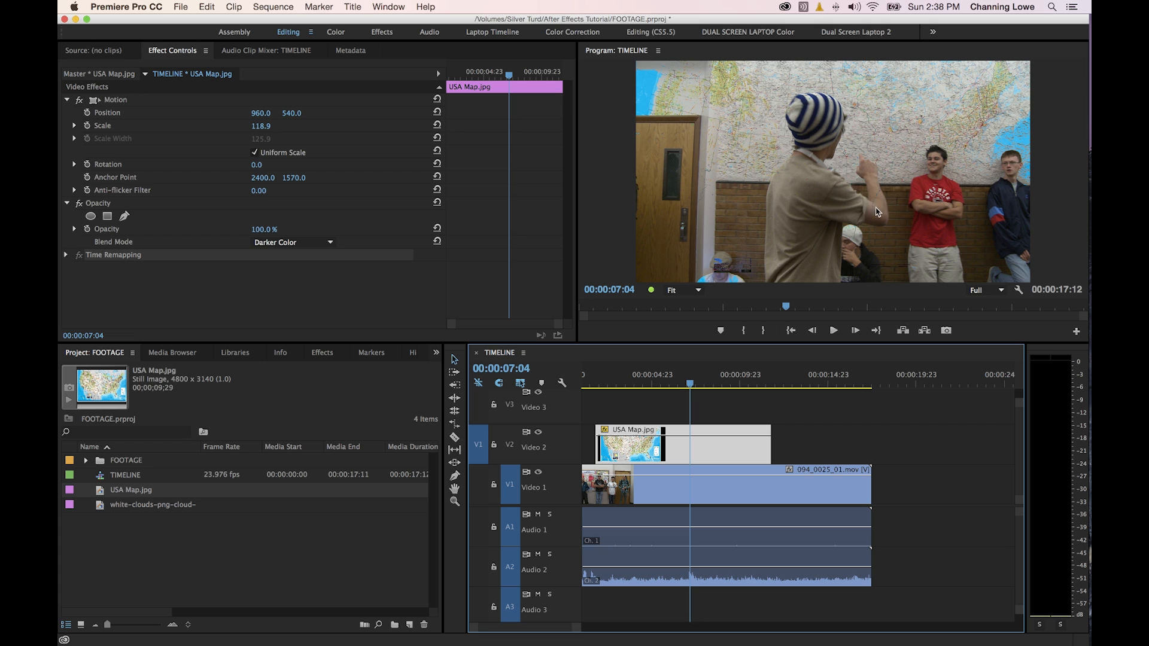
pyautogui.press('space')
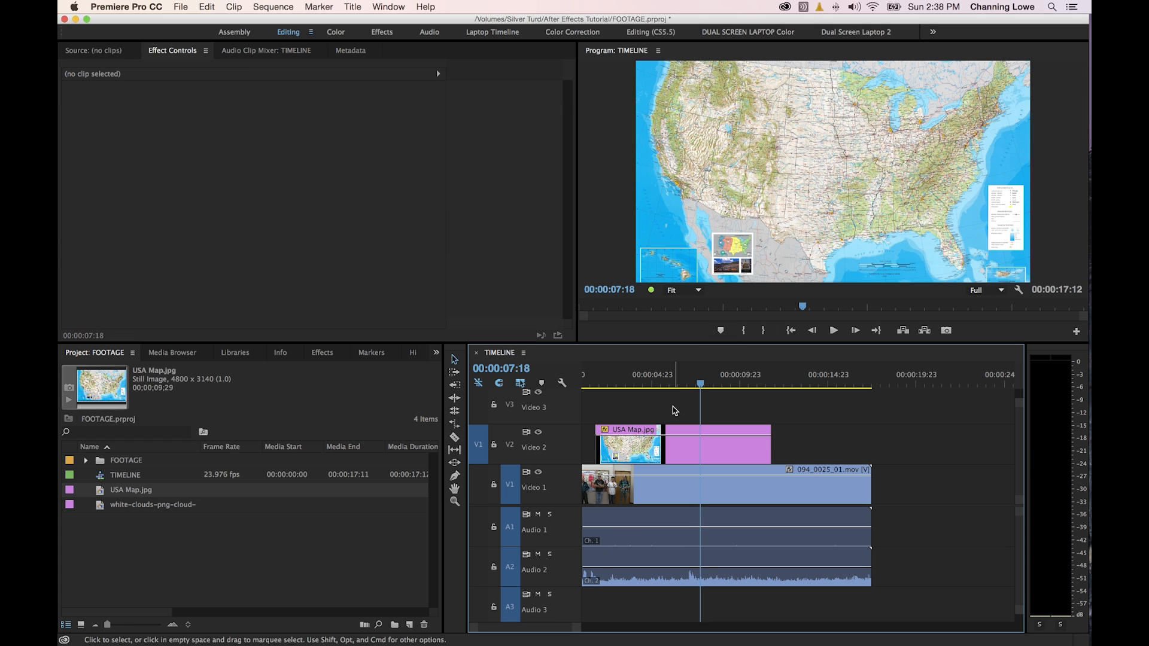
# Delete the USA Map clip from the Video 2 track
pyautogui.hscroll(-1, 677, 412)
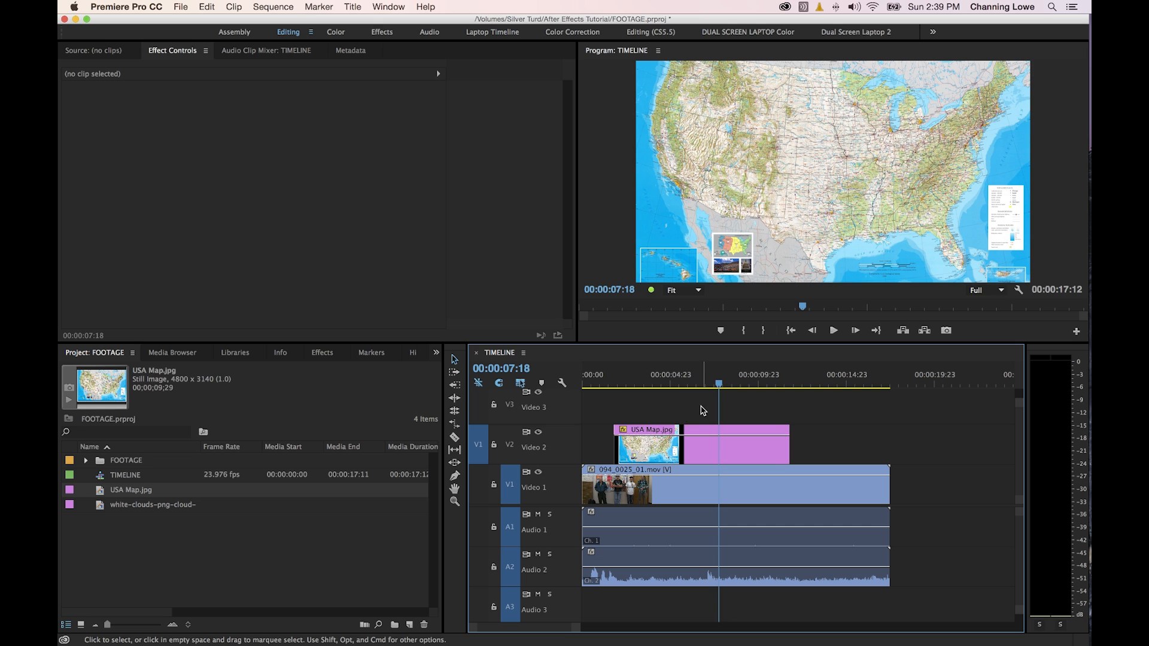
pyautogui.click(688, 446)
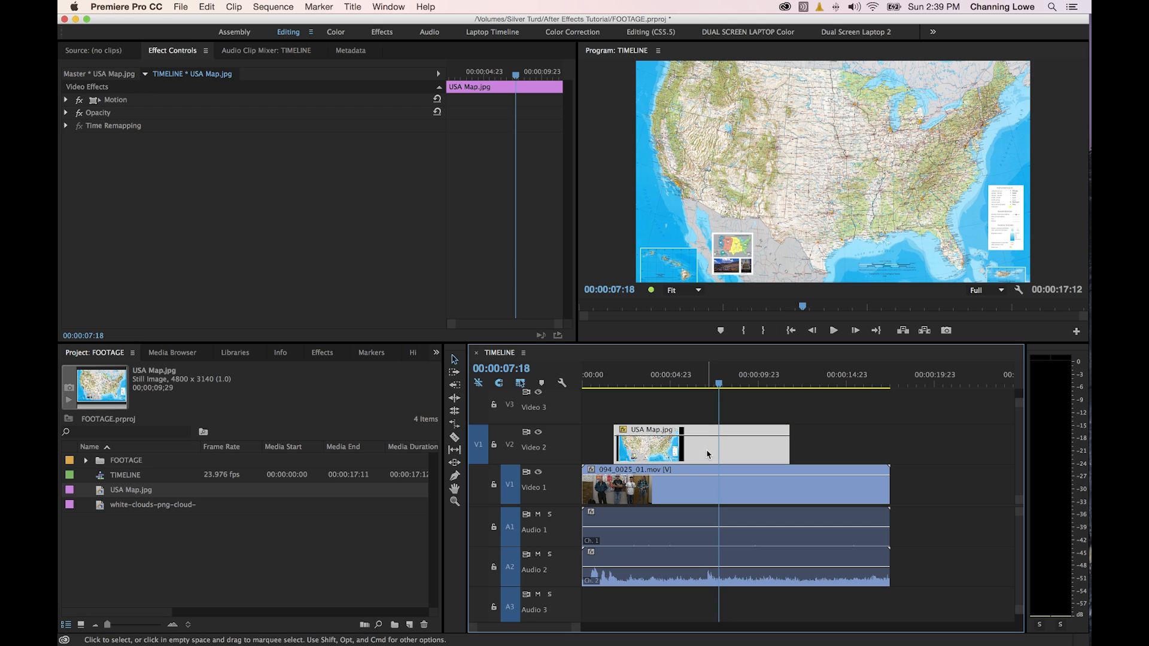
pyautogui.press('Delete')
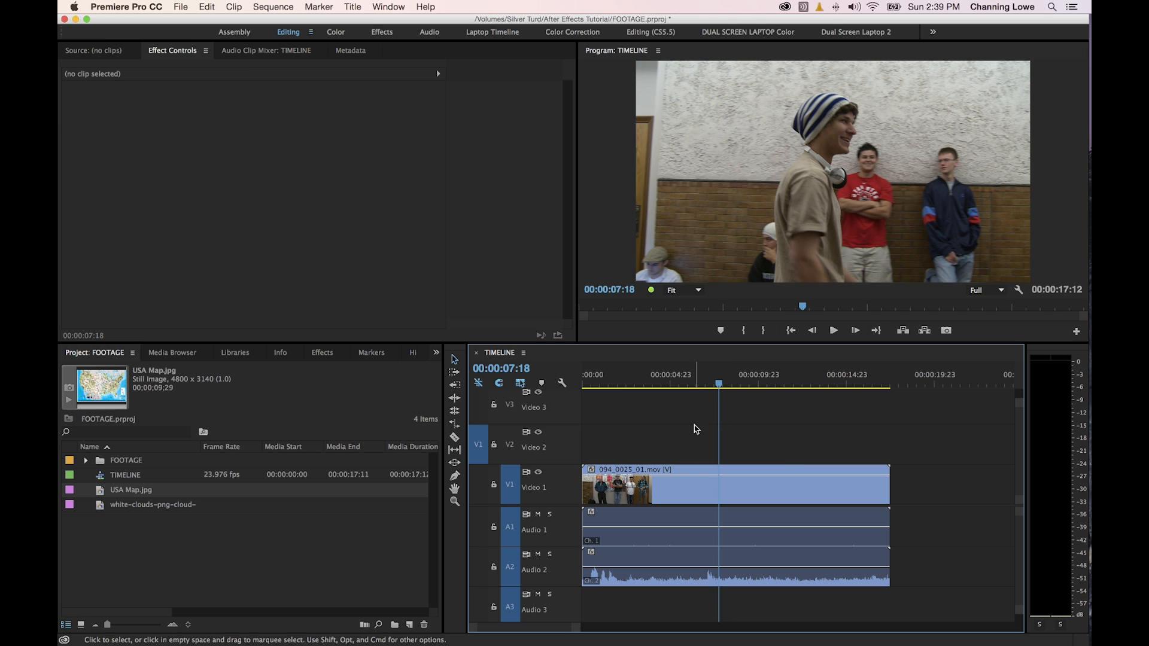
# Select the 094_0025_01.mov clip on the Video 1 track and expand its Motion properties
pyautogui.click(676, 482)
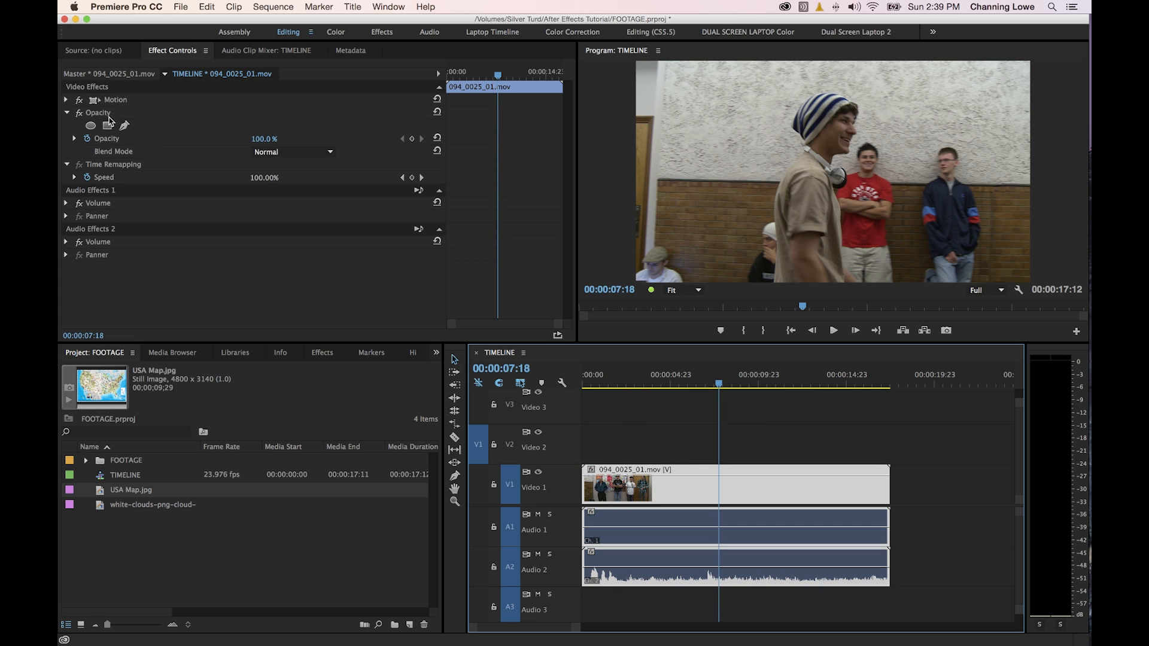
pyautogui.click(67, 100)
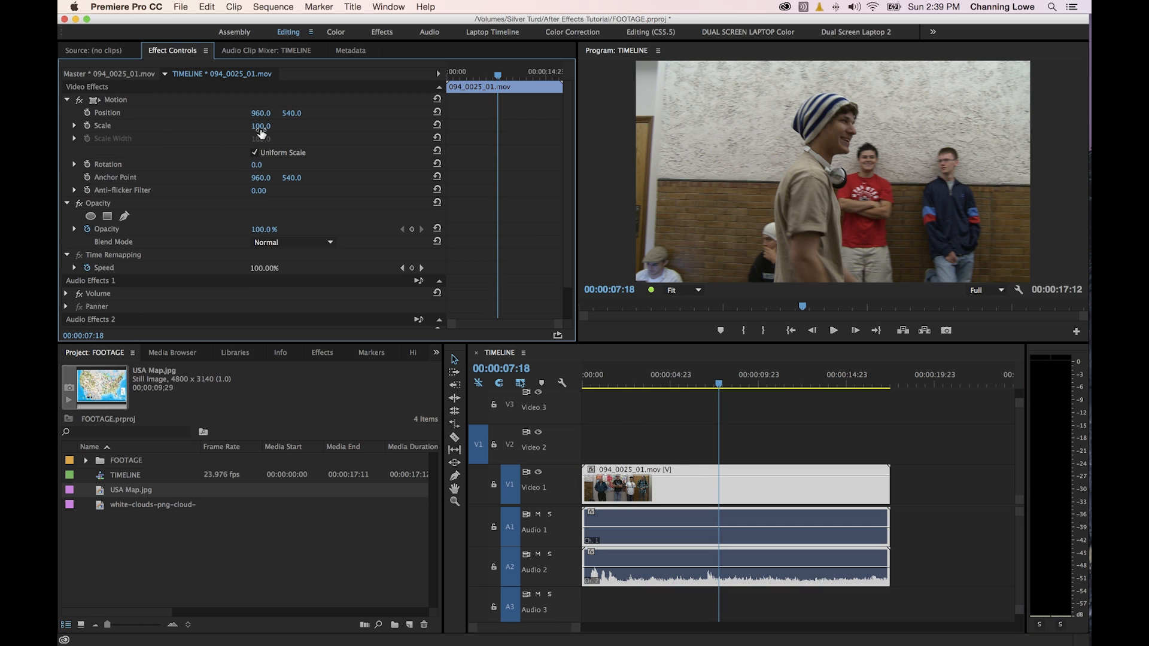
pyautogui.click(148, 494)
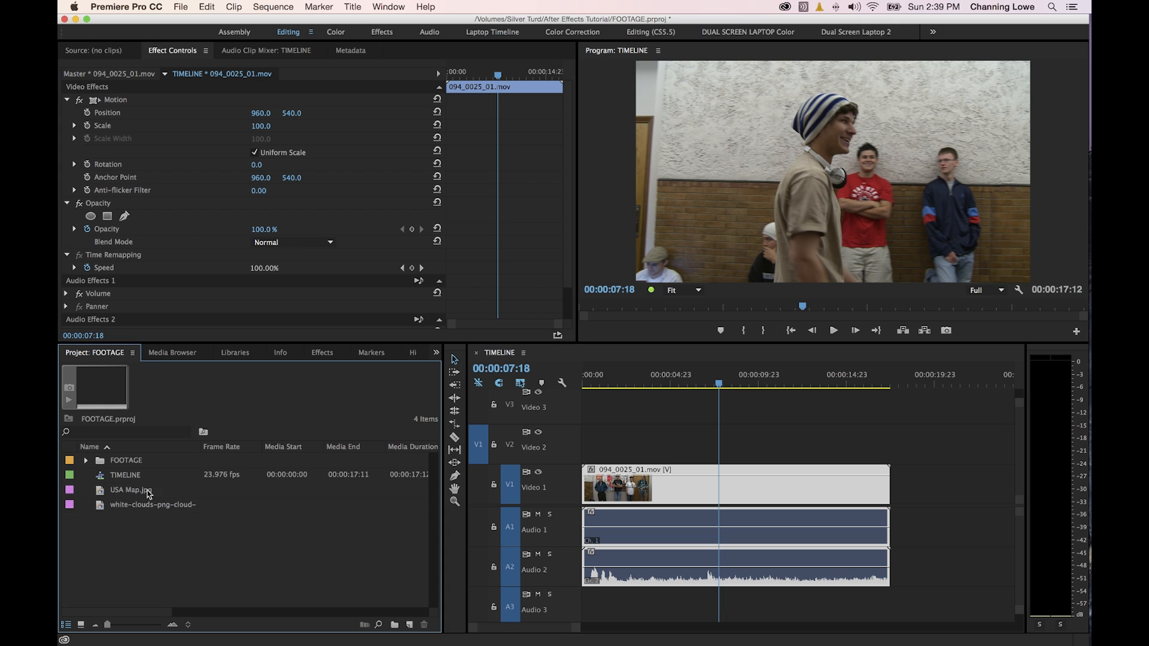
# Turn off Default scale to frame size in the General preferences, and close the preferences
pyautogui.click(124, 6)
pyautogui.moveTo(136, 41)
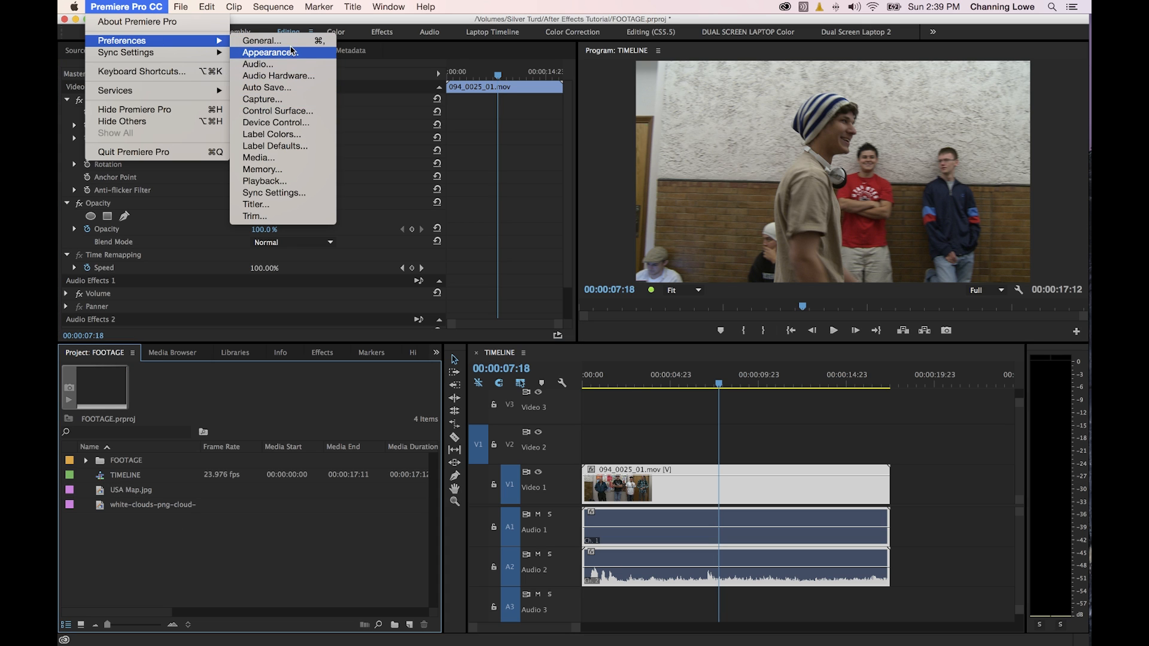
pyautogui.click(444, 107)
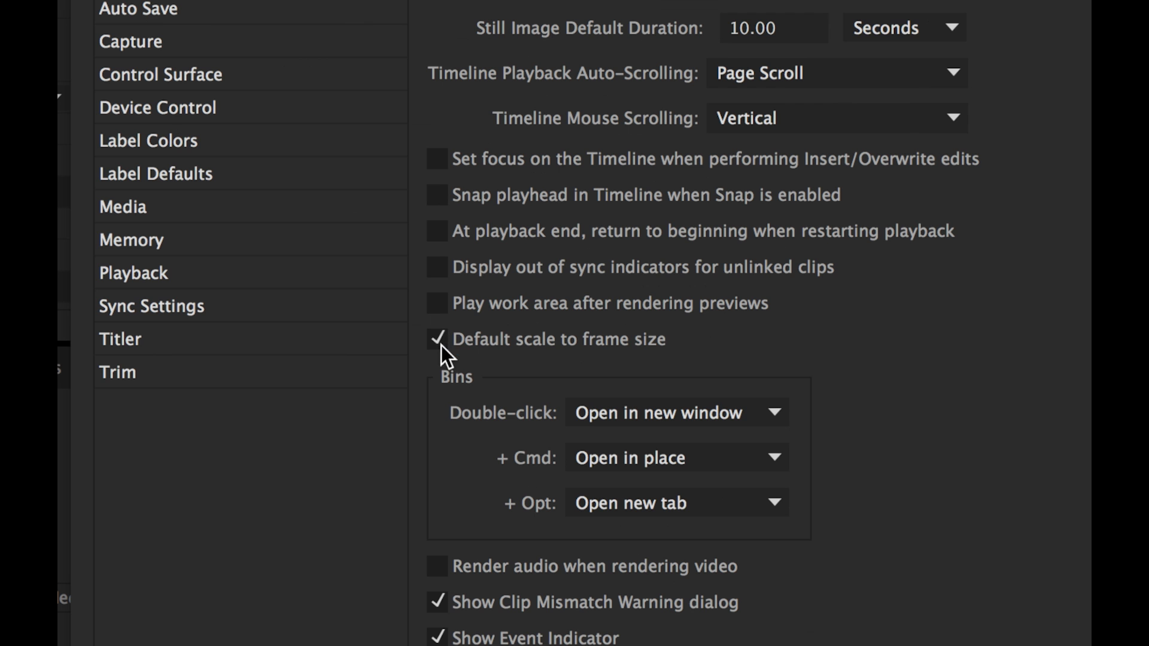
pyautogui.click(444, 343)
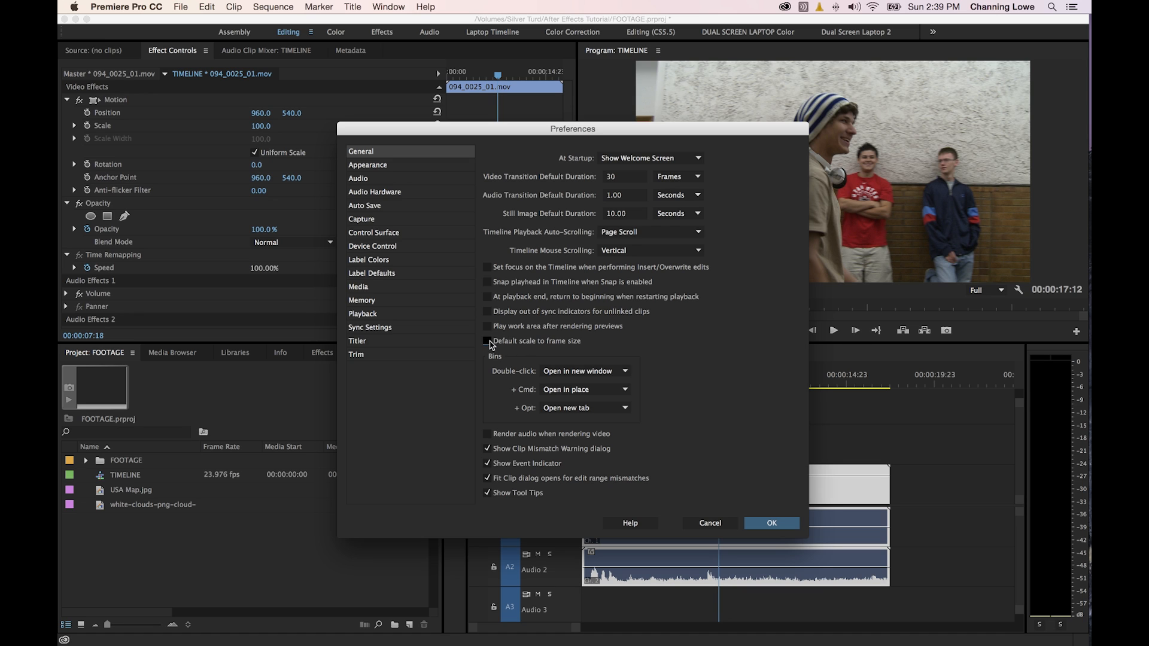
pyautogui.click(489, 343)
pyautogui.click(730, 522)
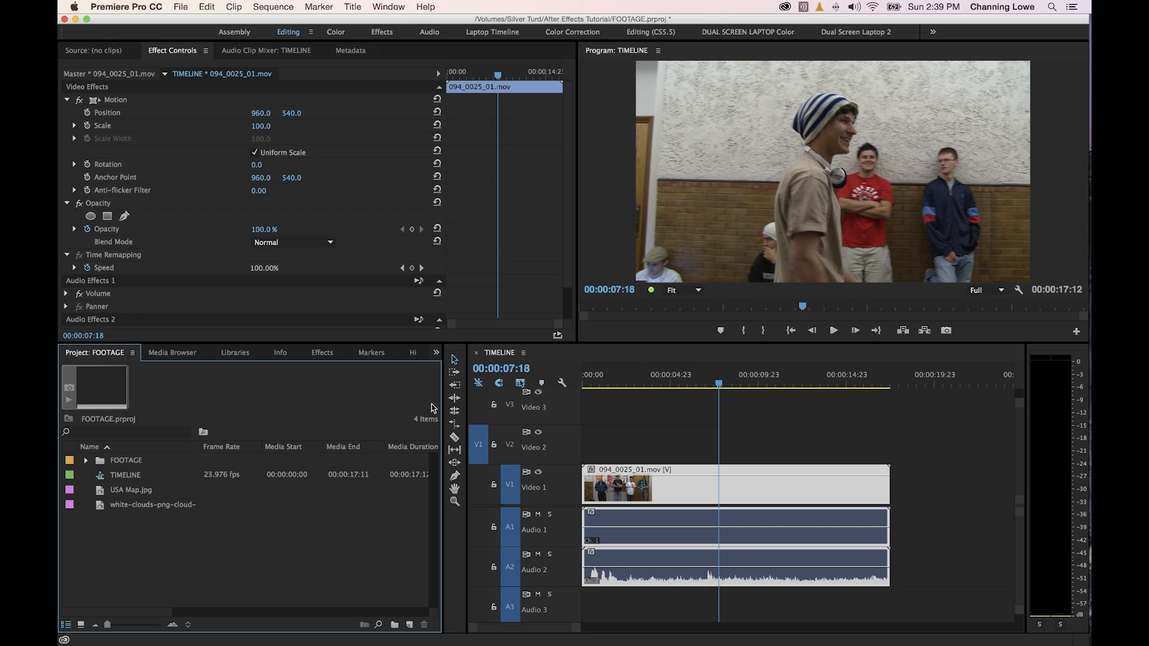
# Delete the USA Map.jpg image from the project
pyautogui.click(124, 495)
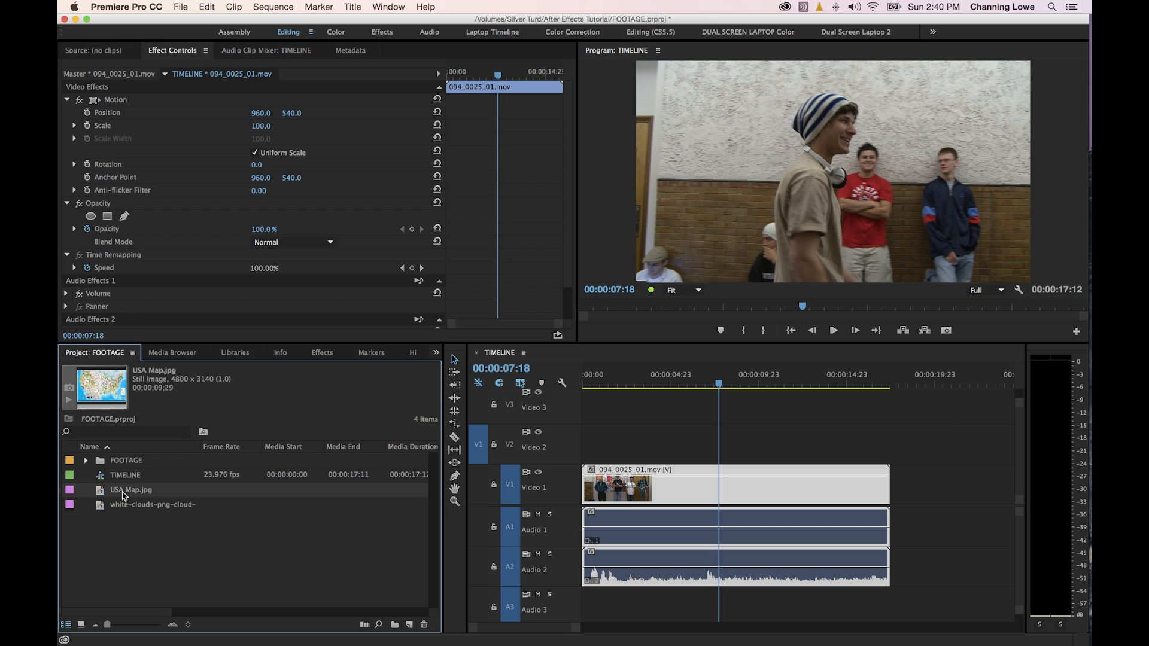
pyautogui.press('Delete')
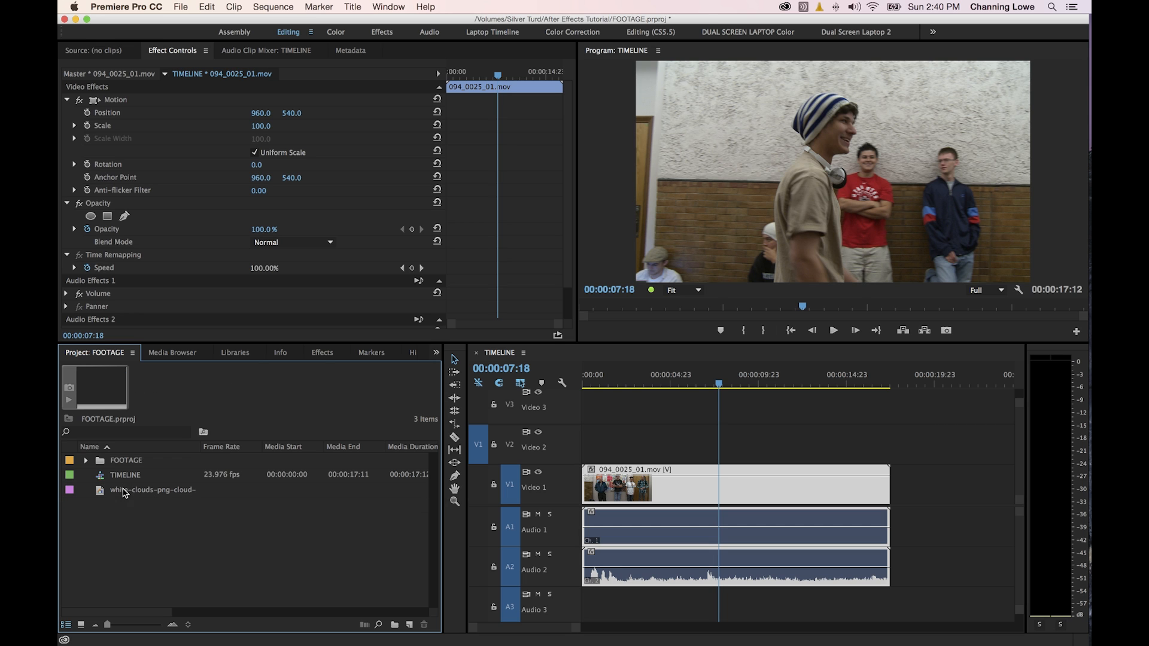
# Turn off Default scale to frame size in the General preferences and confirm the change
pyautogui.click(126, 6)
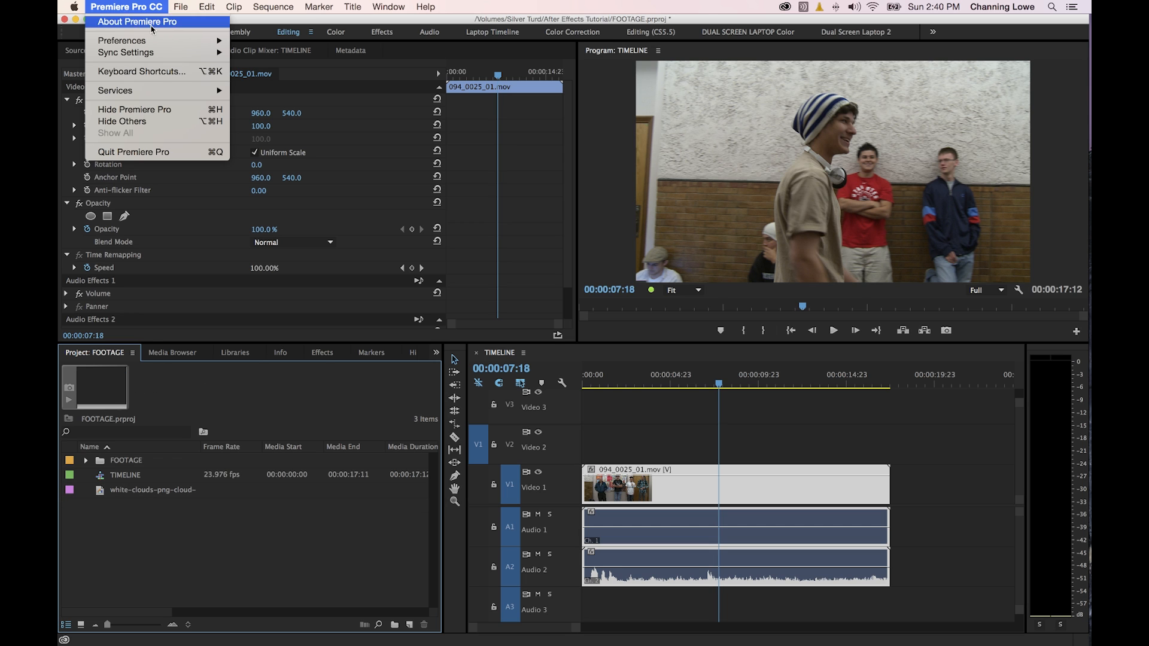
pyautogui.moveTo(150, 40)
pyautogui.click(261, 40)
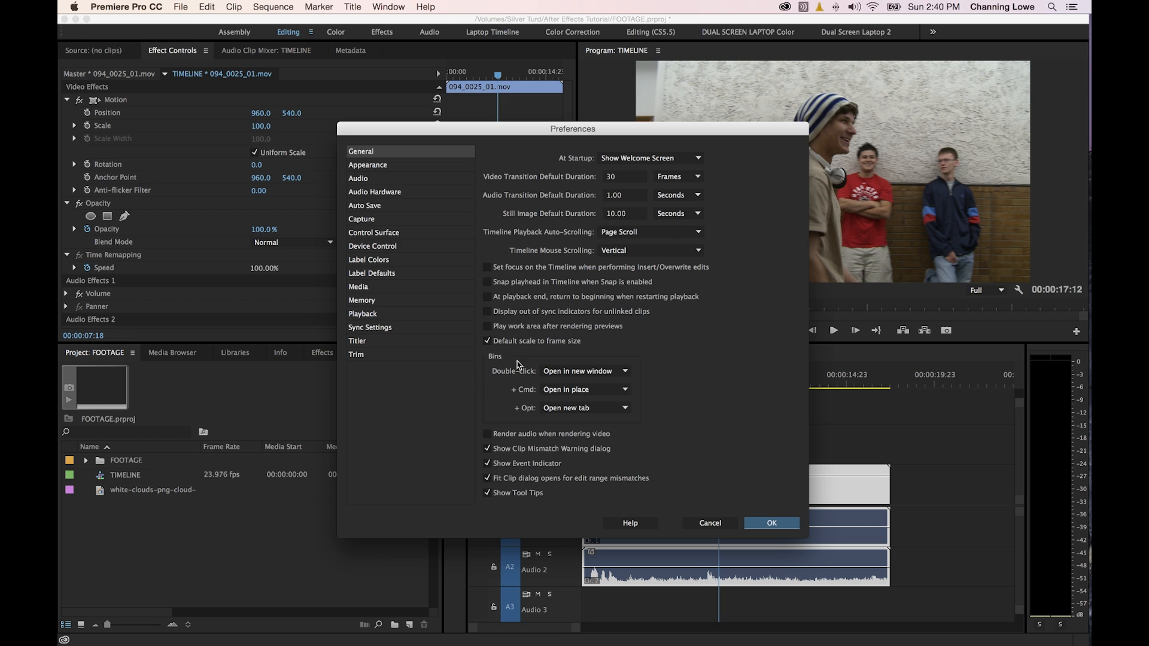
pyautogui.click(486, 342)
pyautogui.click(771, 523)
# Import the USA Map image from the Episodes 18 & 19 folder and select it in the project
pyautogui.press('super+i')
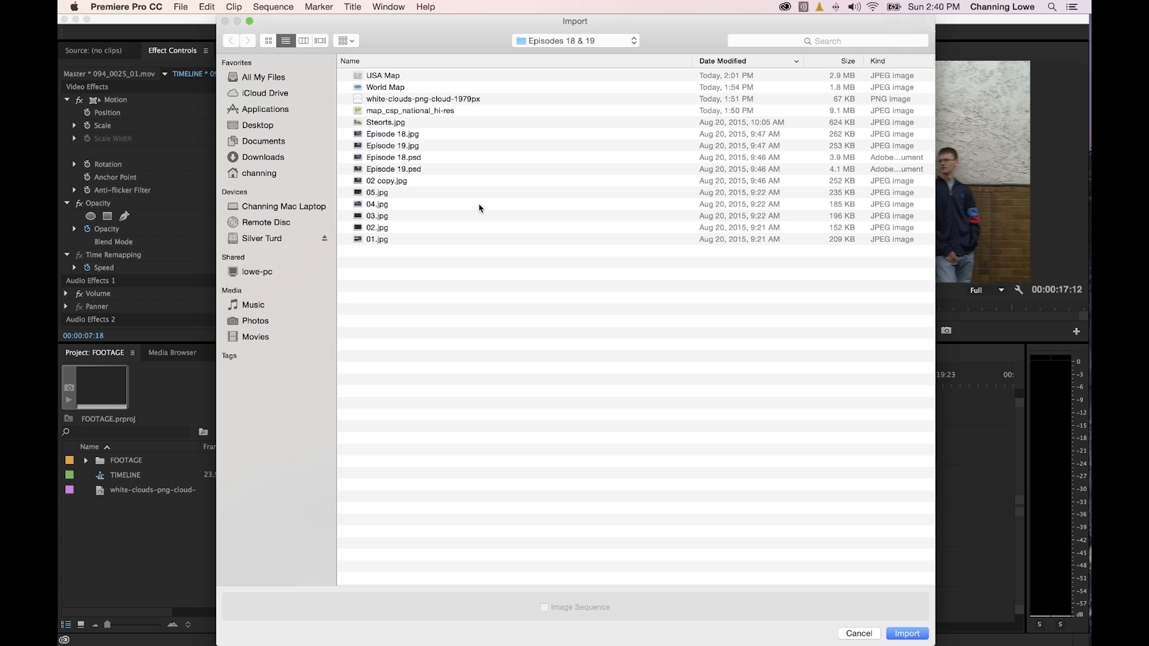
pyautogui.doubleClick(381, 76)
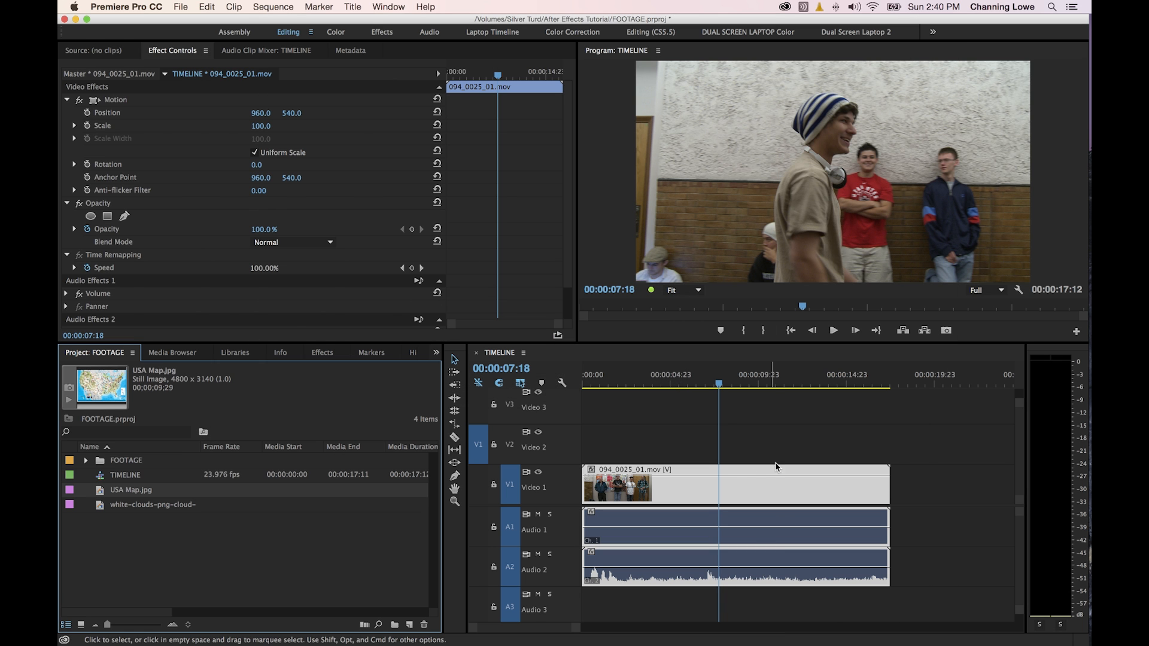
pyautogui.click(118, 535)
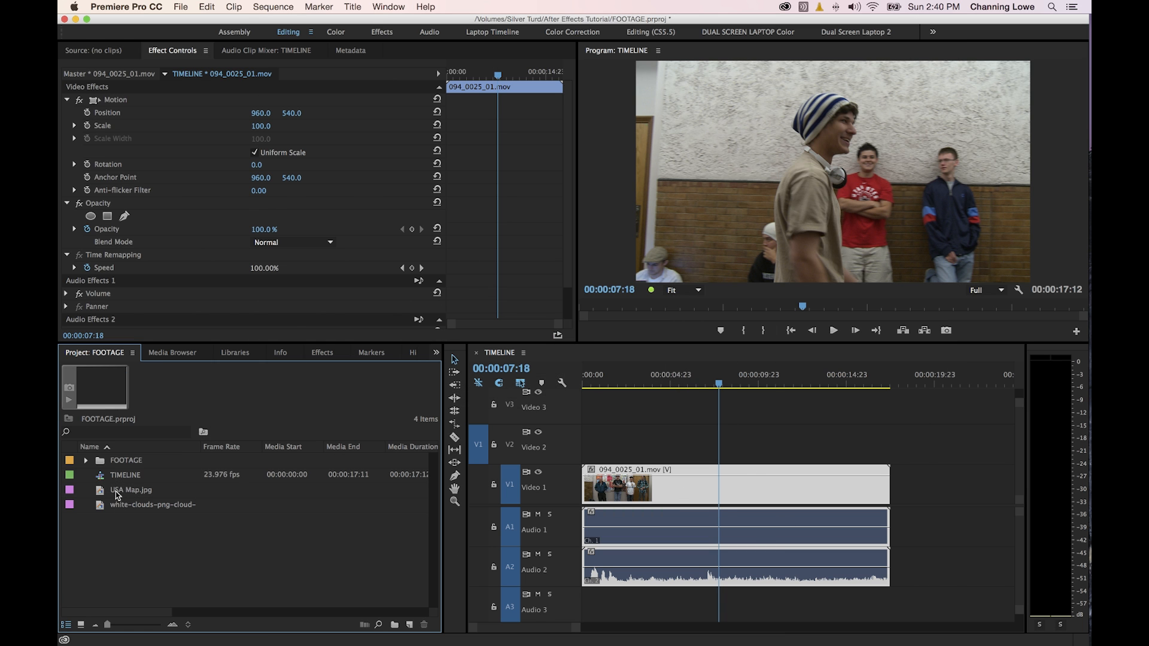
pyautogui.click(118, 491)
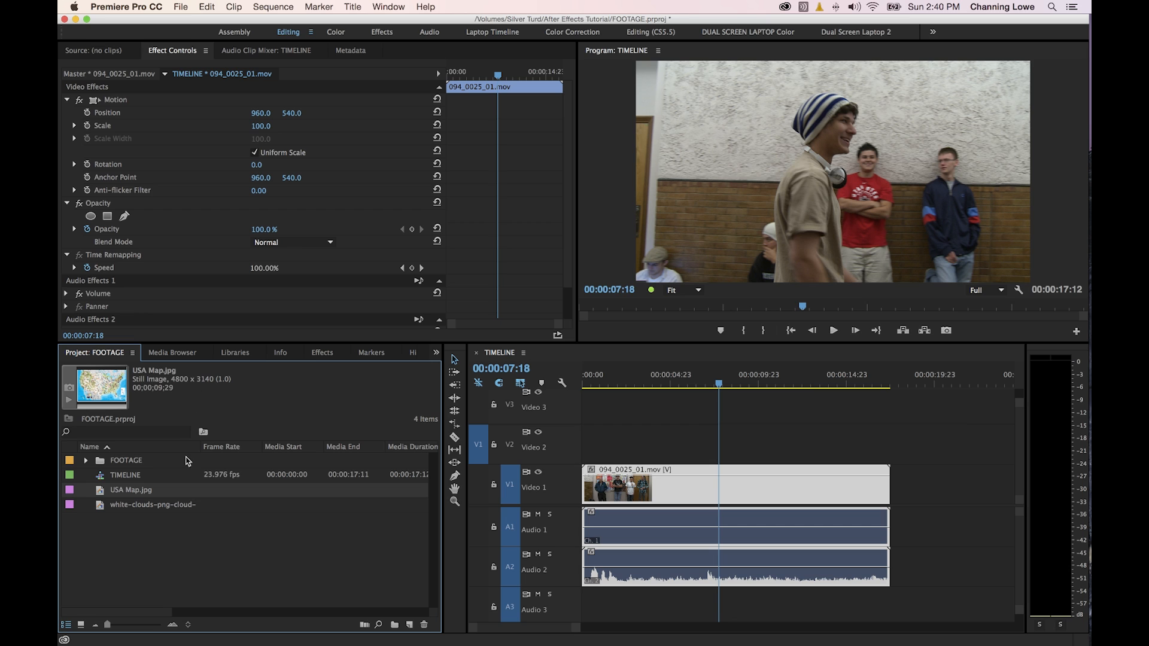
pyautogui.click(156, 556)
pyautogui.click(128, 490)
# Turn on Default scale to frame size in the General preferences and confirm the change
pyautogui.click(129, 8)
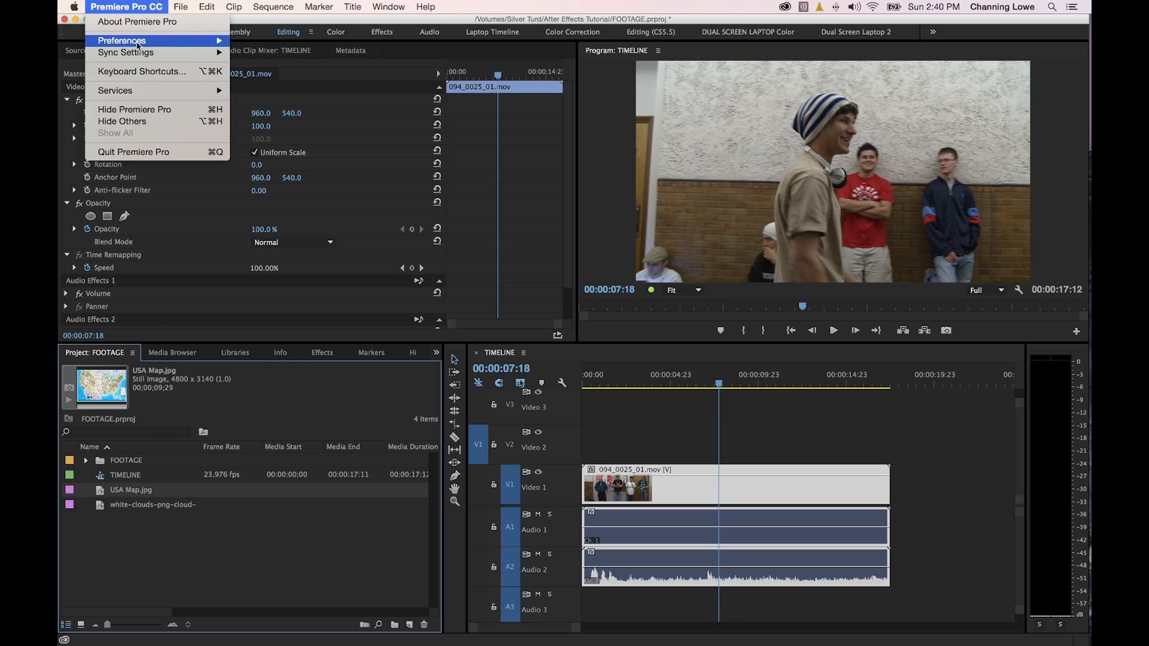
pyautogui.moveTo(154, 43)
pyautogui.click(284, 41)
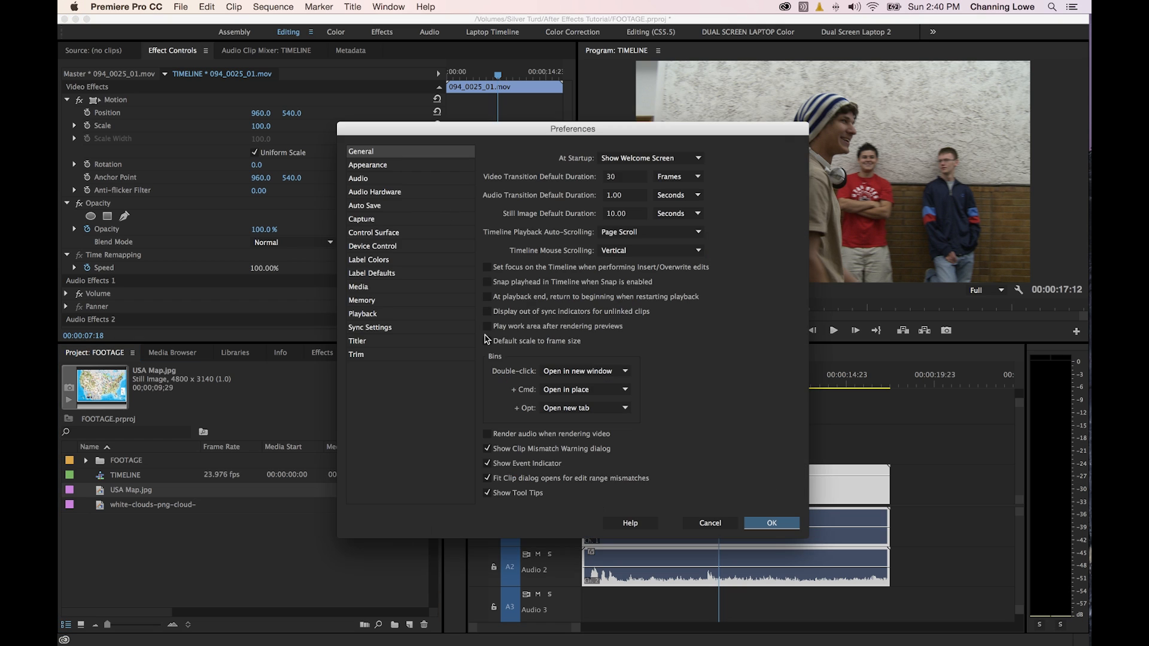
pyautogui.click(780, 523)
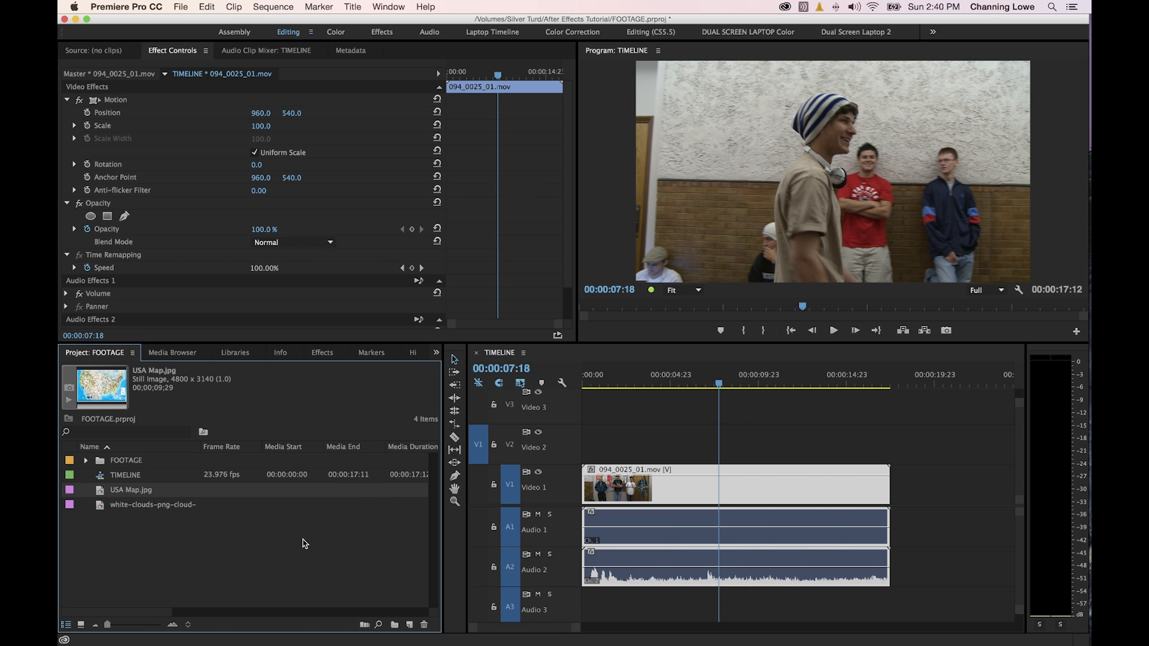
# Import a second copy of the USA Map image into the project from the Episodes 18 & 19 folder
pyautogui.doubleClick(299, 543)
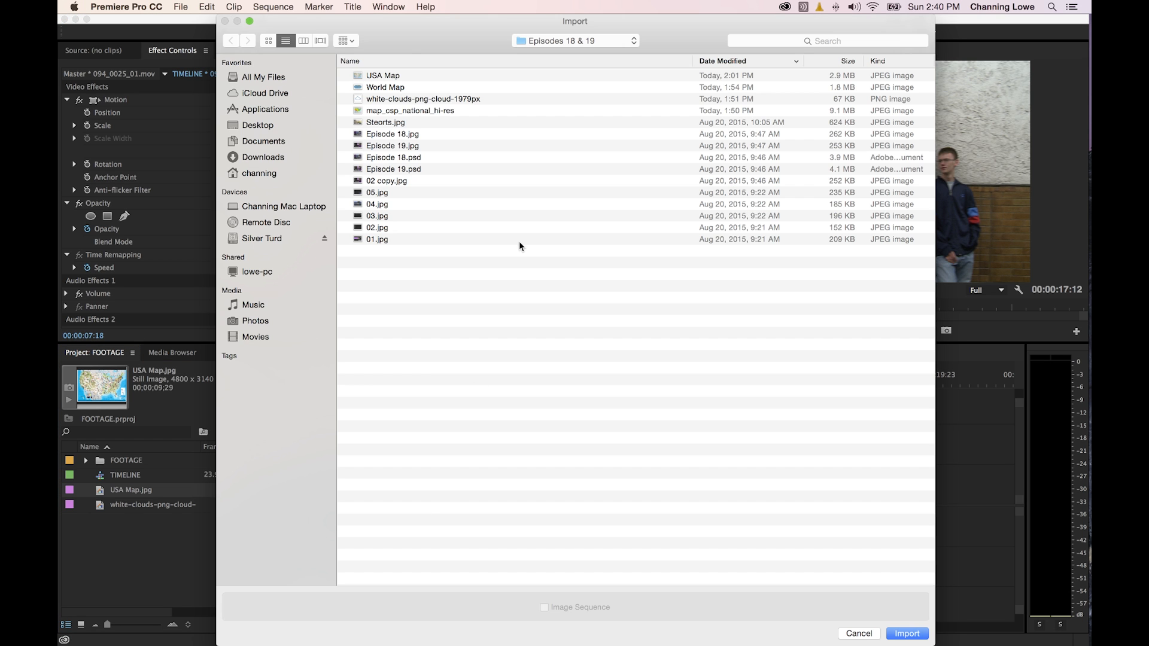
pyautogui.doubleClick(386, 76)
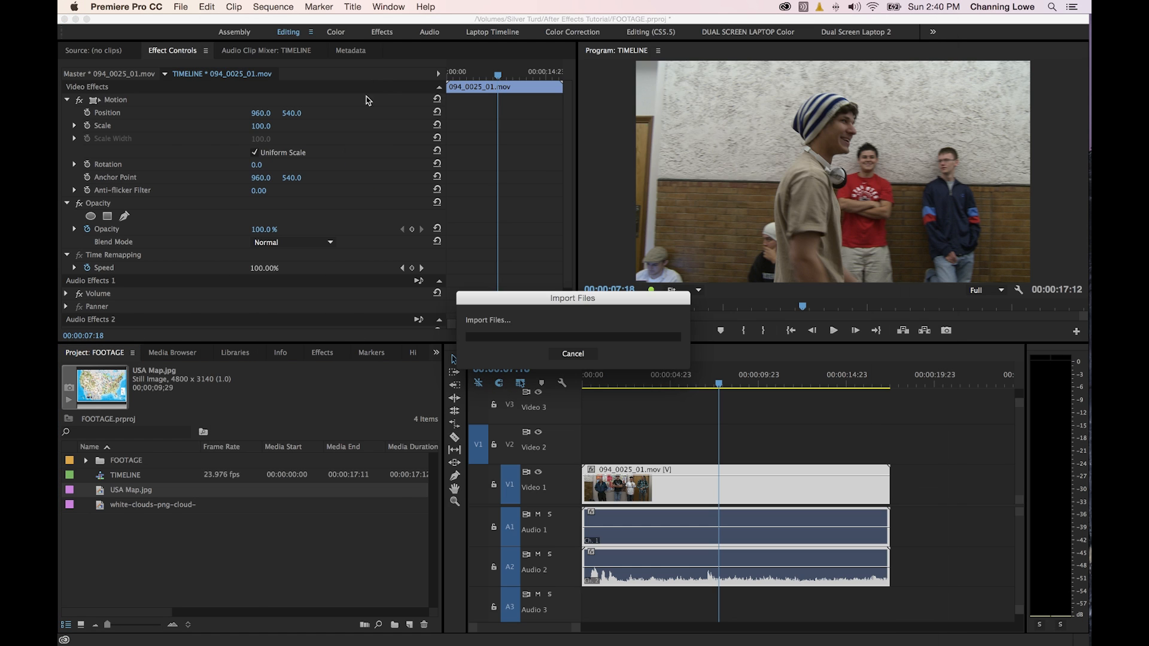
pyautogui.click(132, 492)
# Rename the second USA Map.jpg project item as USA SCALE
pyautogui.click(129, 507)
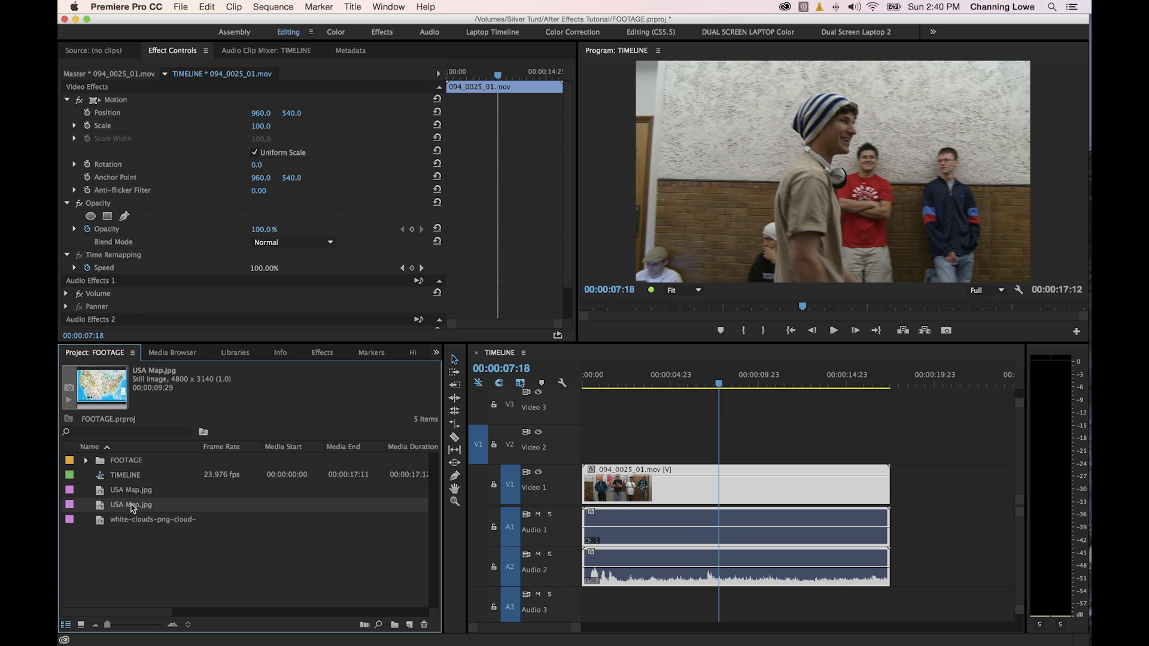
pyautogui.click(131, 506)
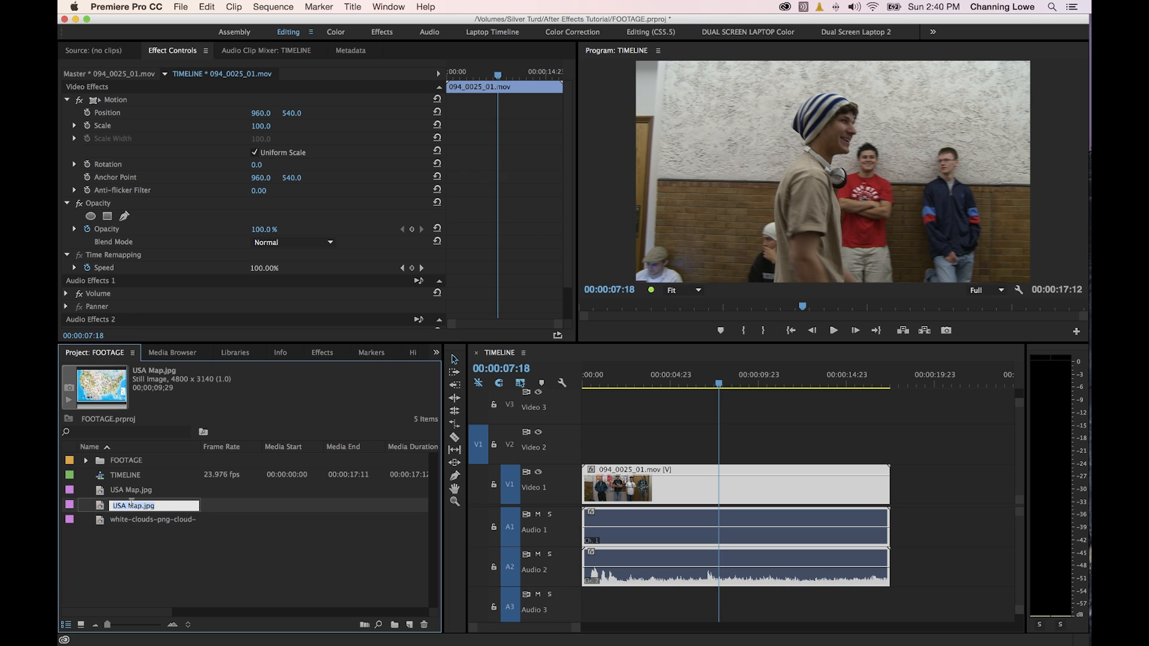
pyautogui.write('USA SCALE')
pyautogui.press('Tab')
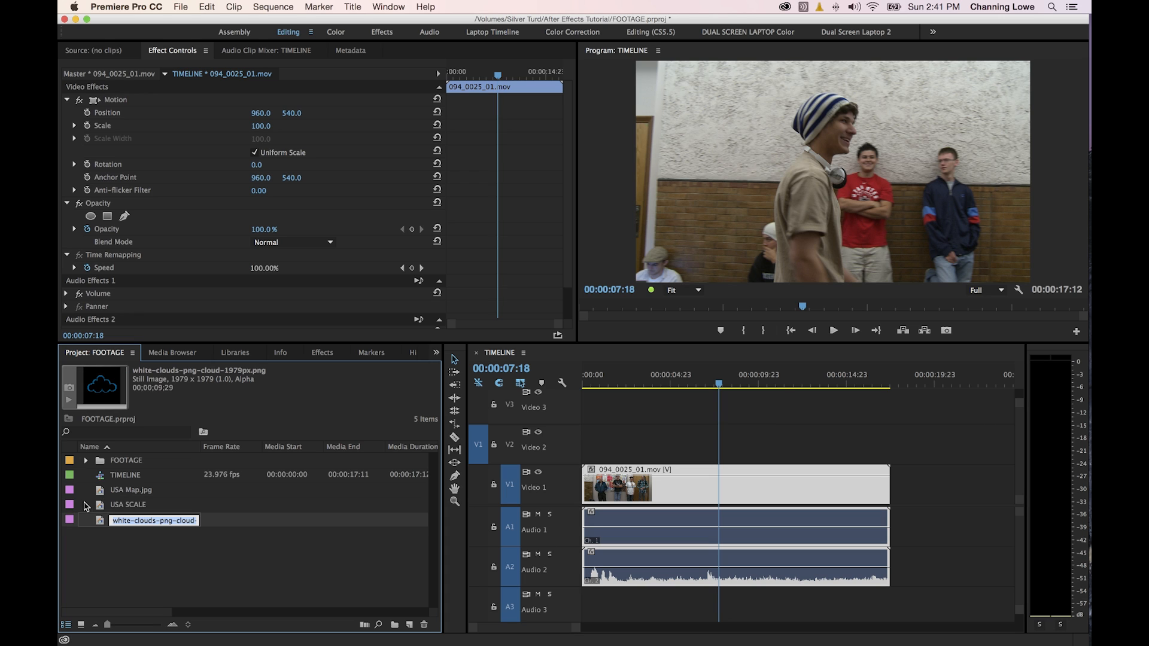
pyautogui.click(129, 506)
# Place USA SCALE on the Video 2 track above the movie clip, starting at about 3 seconds, and select it
pyautogui.click(120, 491)
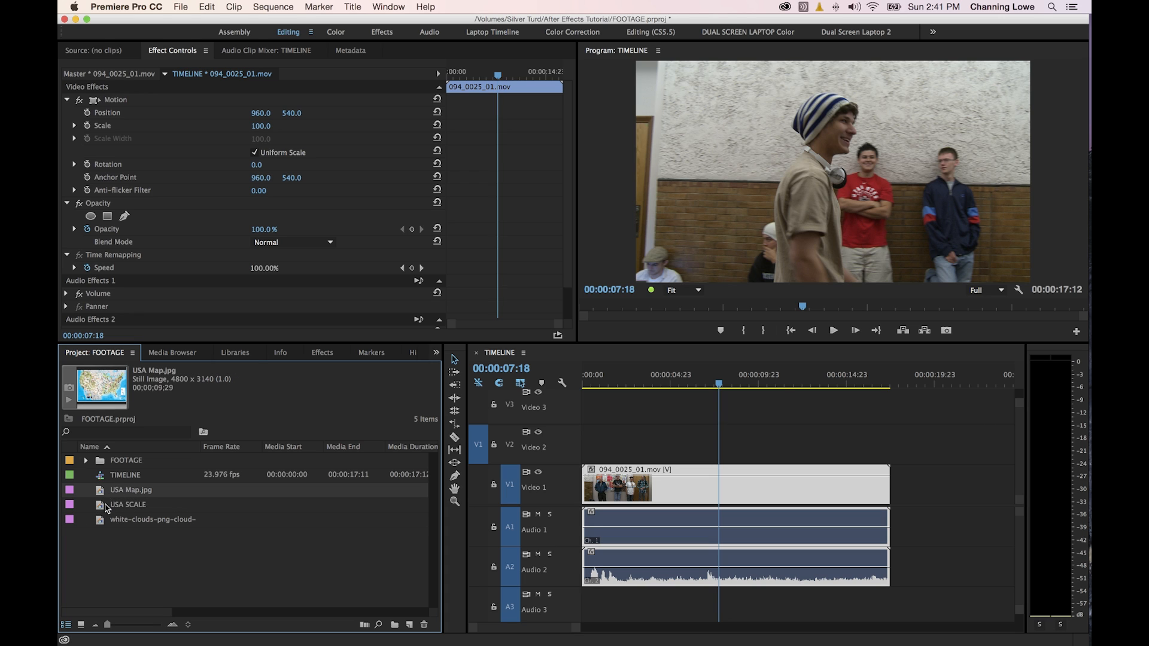
pyautogui.click(110, 507)
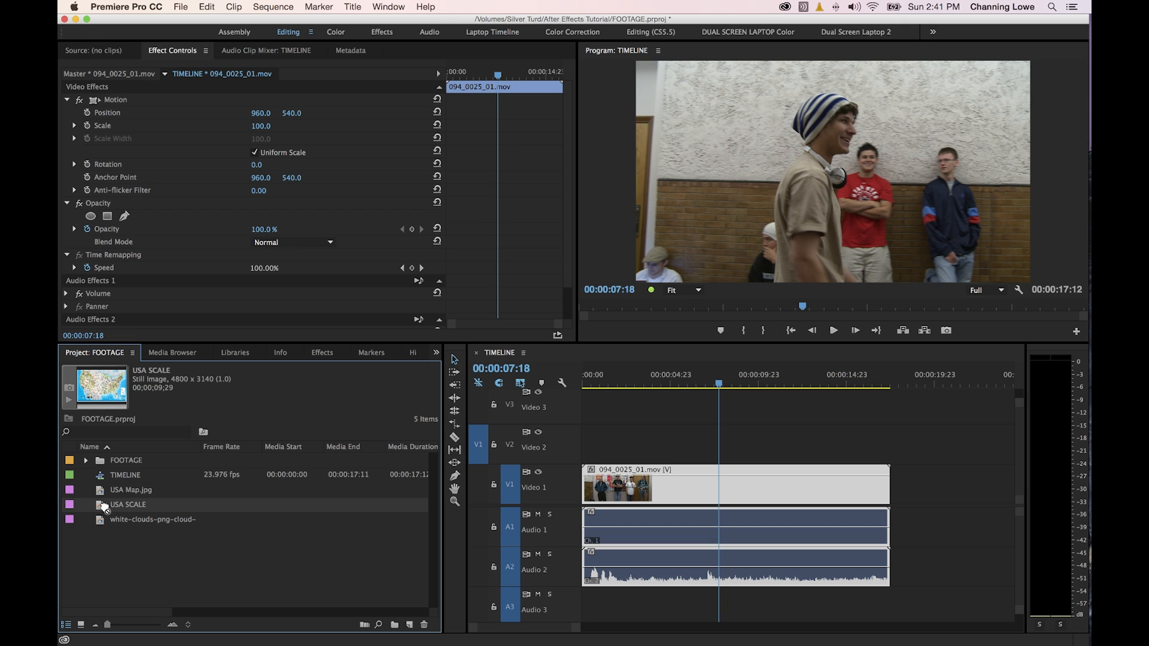
pyautogui.moveTo(111, 509); pyautogui.dragTo(637, 435)
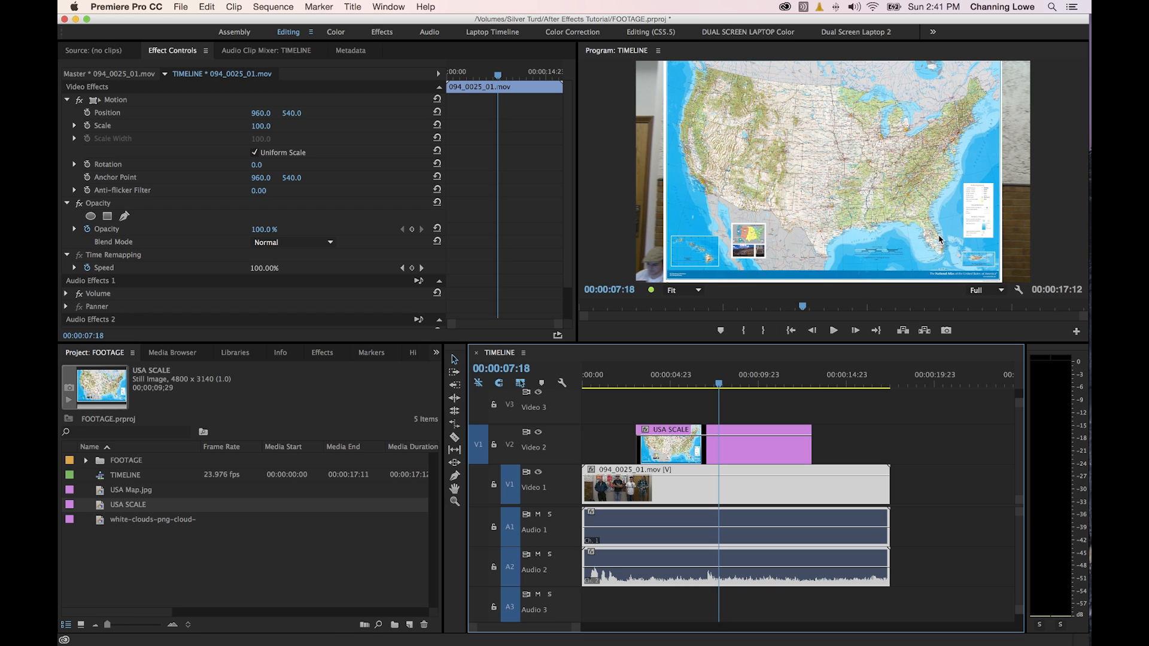
pyautogui.click(742, 406)
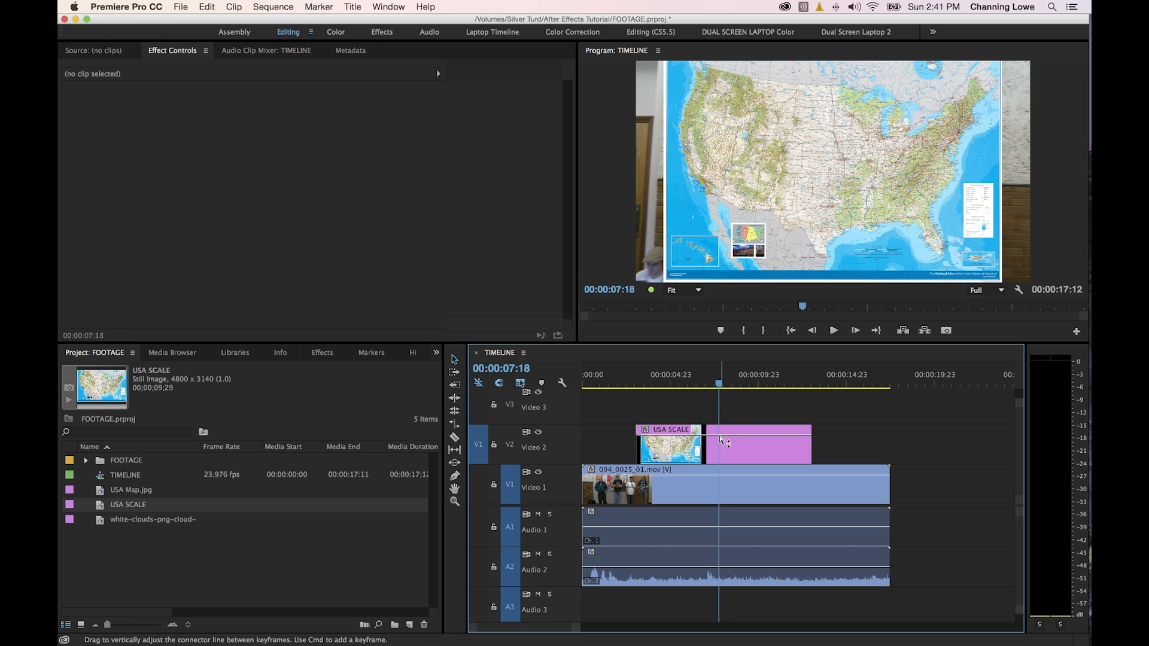
pyautogui.click(722, 440)
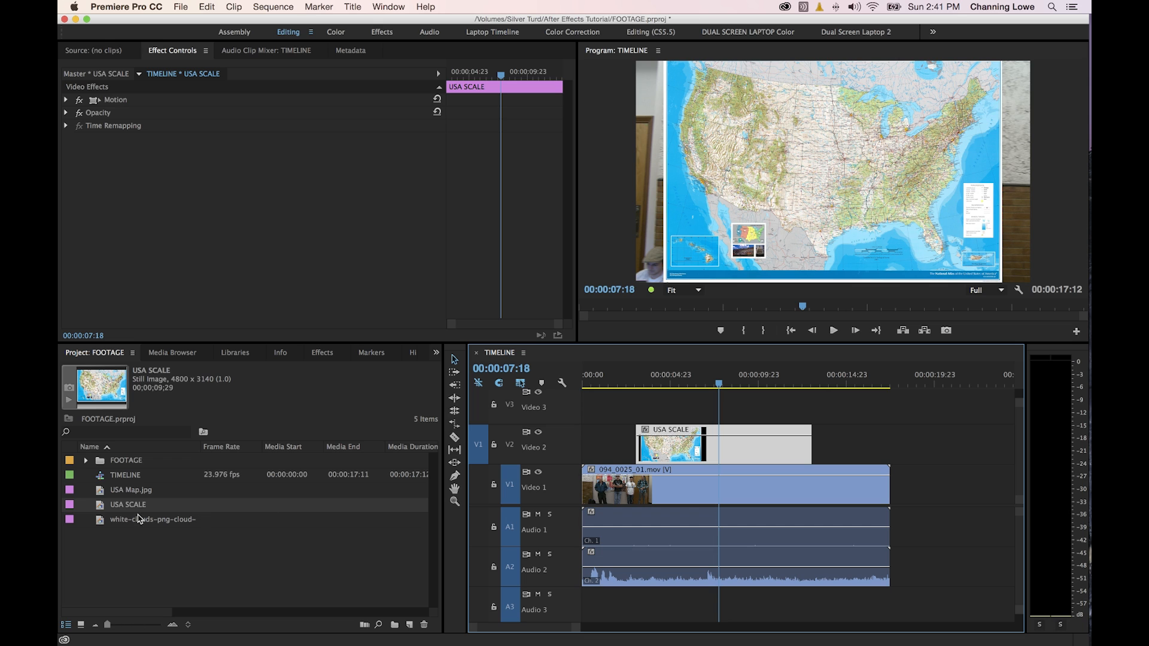
# Place USA Map.jpg on the Video 3 track, overlapping USA SCALE, and check its framing at 00:00:07:18
pyautogui.click(126, 492)
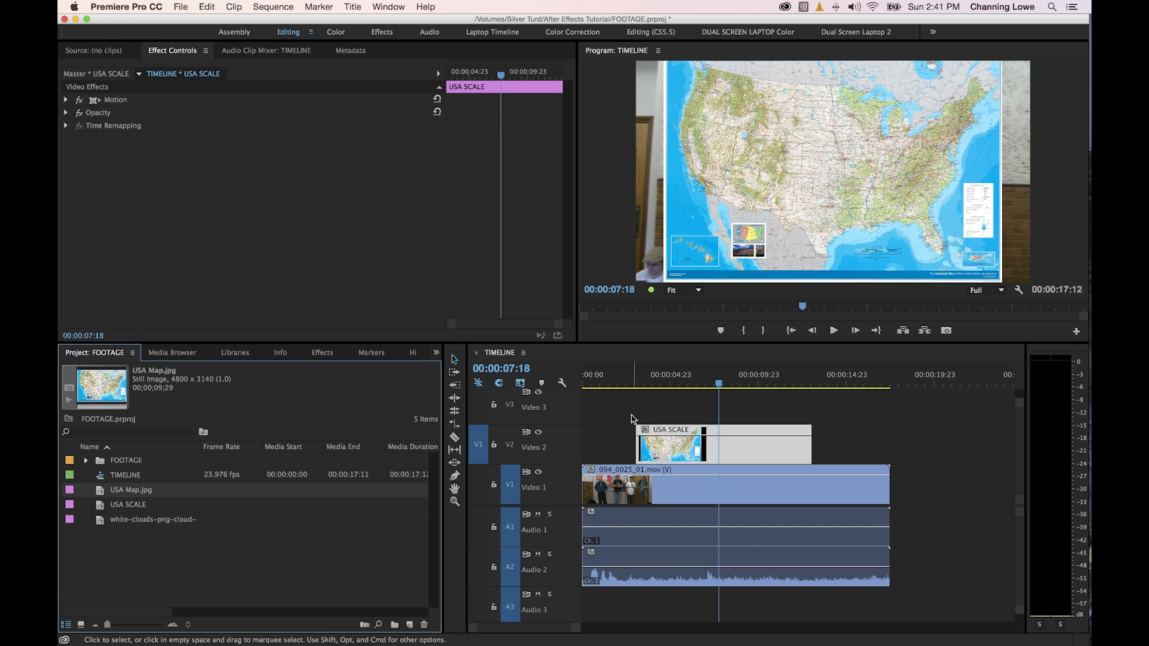
pyautogui.moveTo(103, 491); pyautogui.dragTo(697, 410)
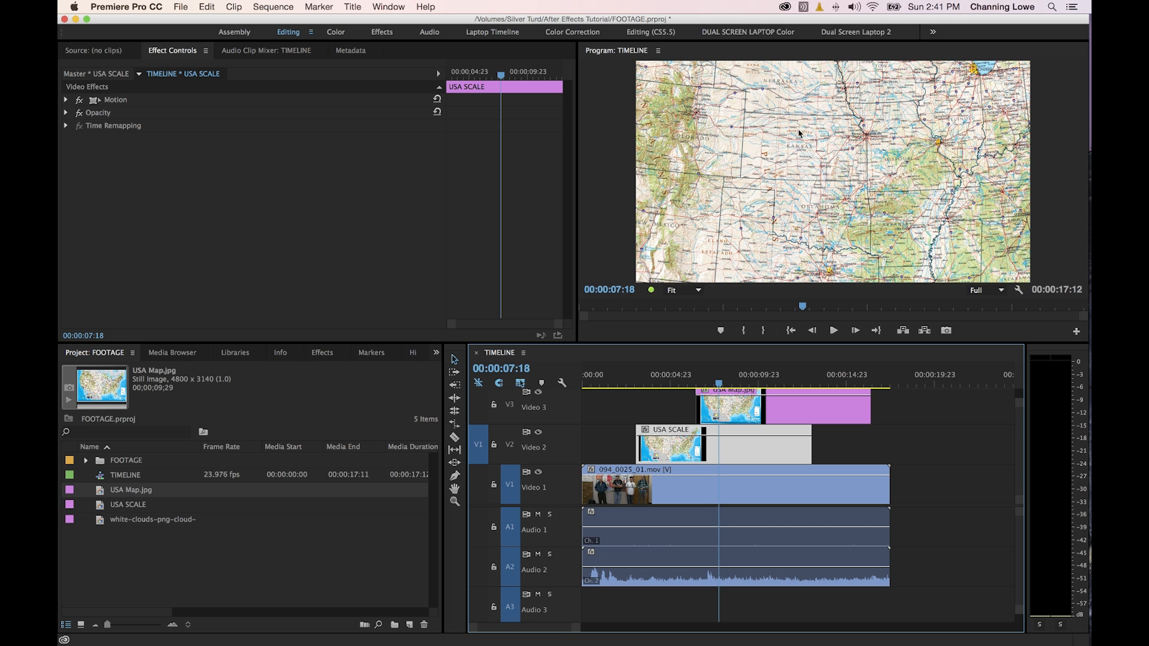
pyautogui.press('Left')
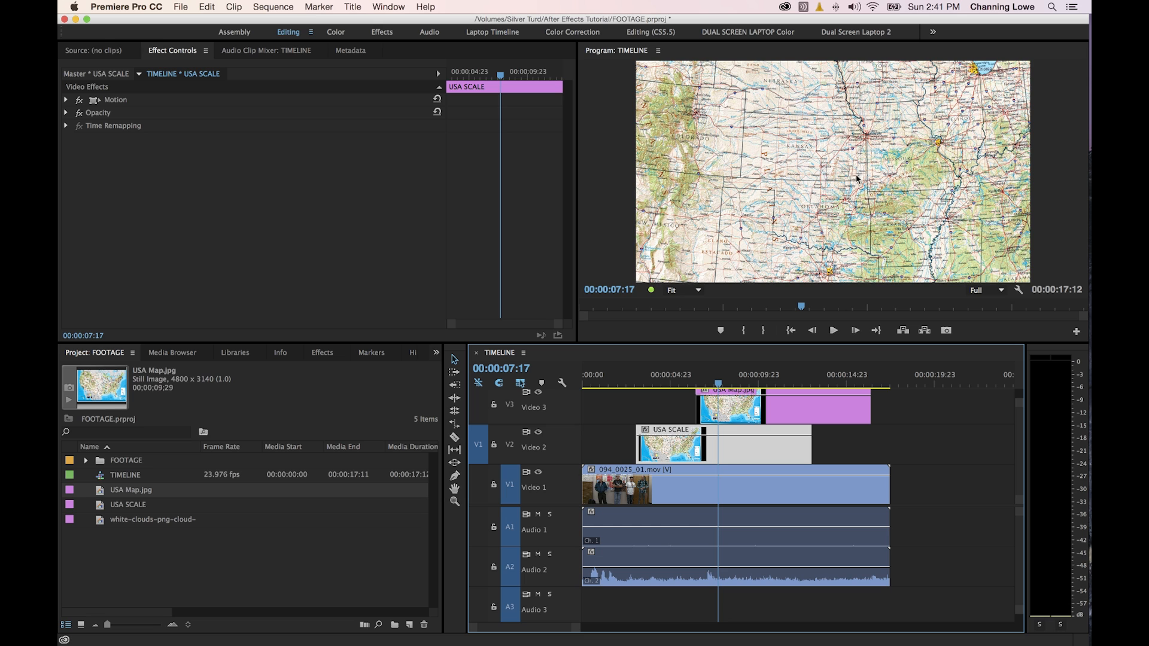
pyautogui.press('Right')
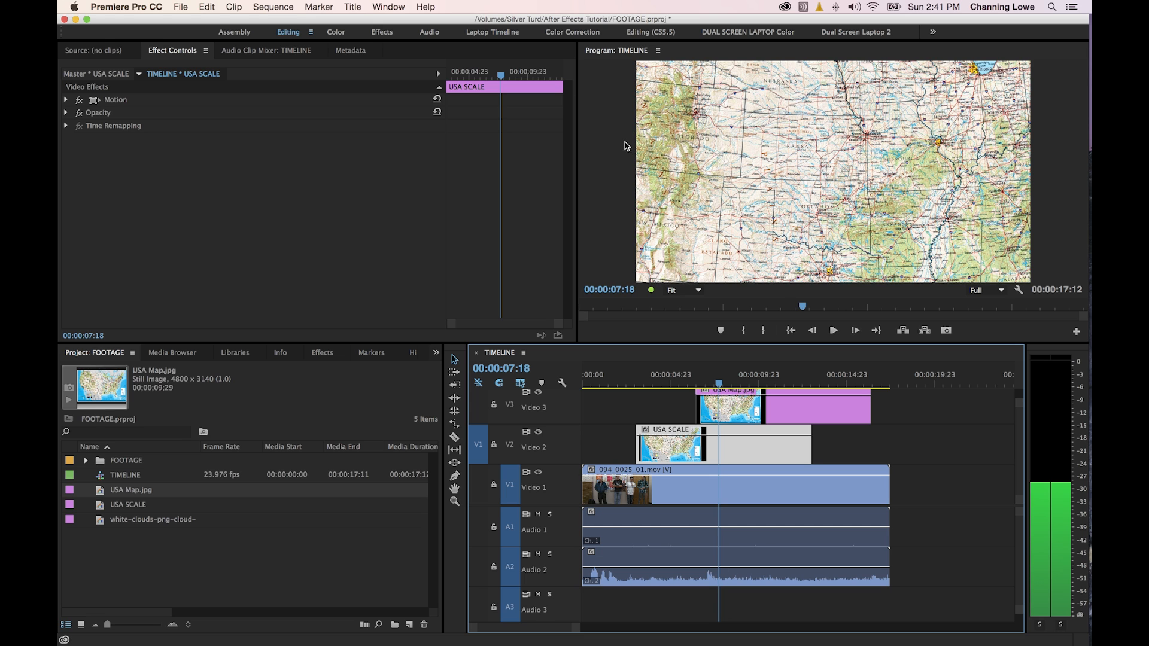
# Reduce the program view to 10% and show the Motion bounding box of the USA Map.jpg clip
pyautogui.click(682, 290)
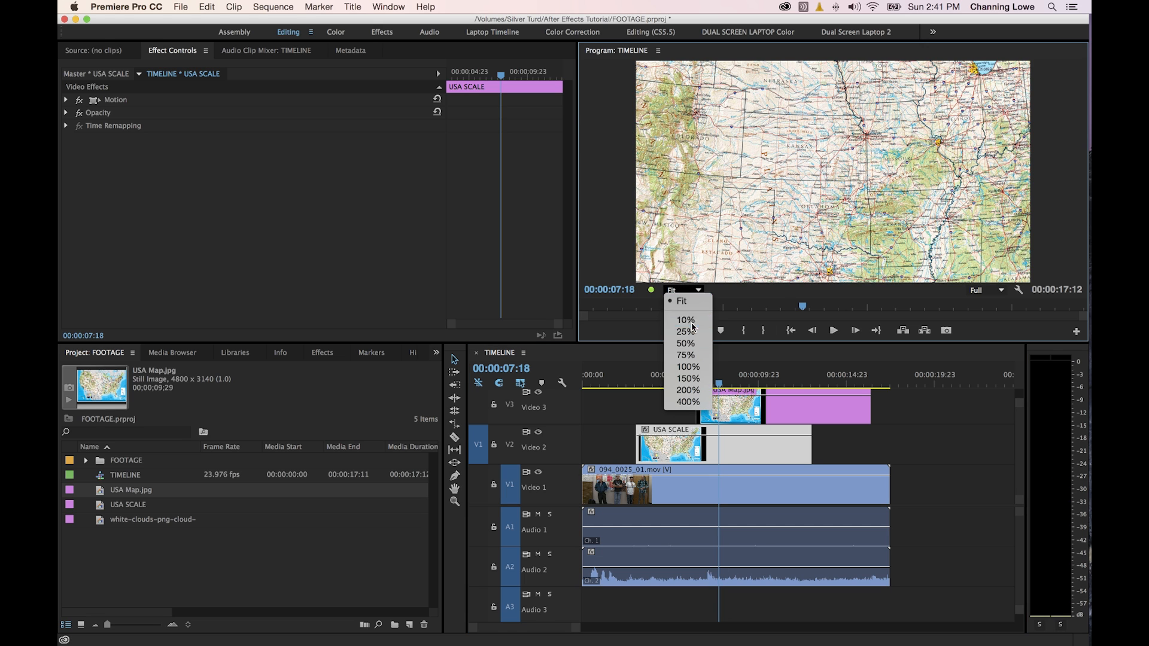
pyautogui.click(688, 321)
pyautogui.click(816, 410)
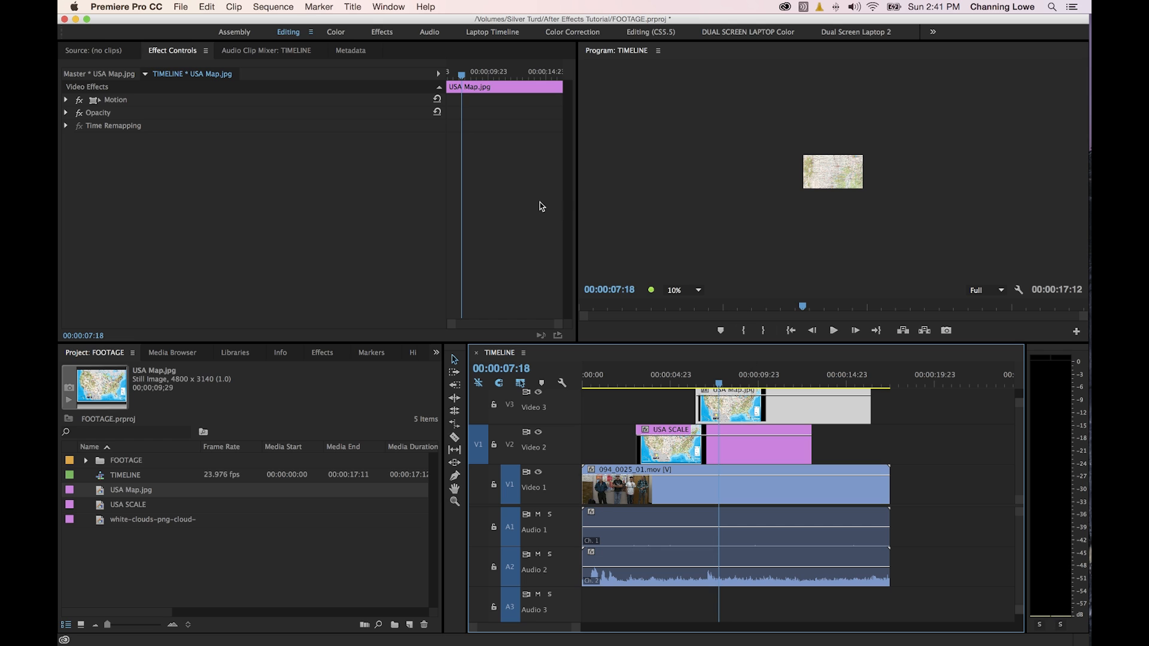
pyautogui.click(94, 103)
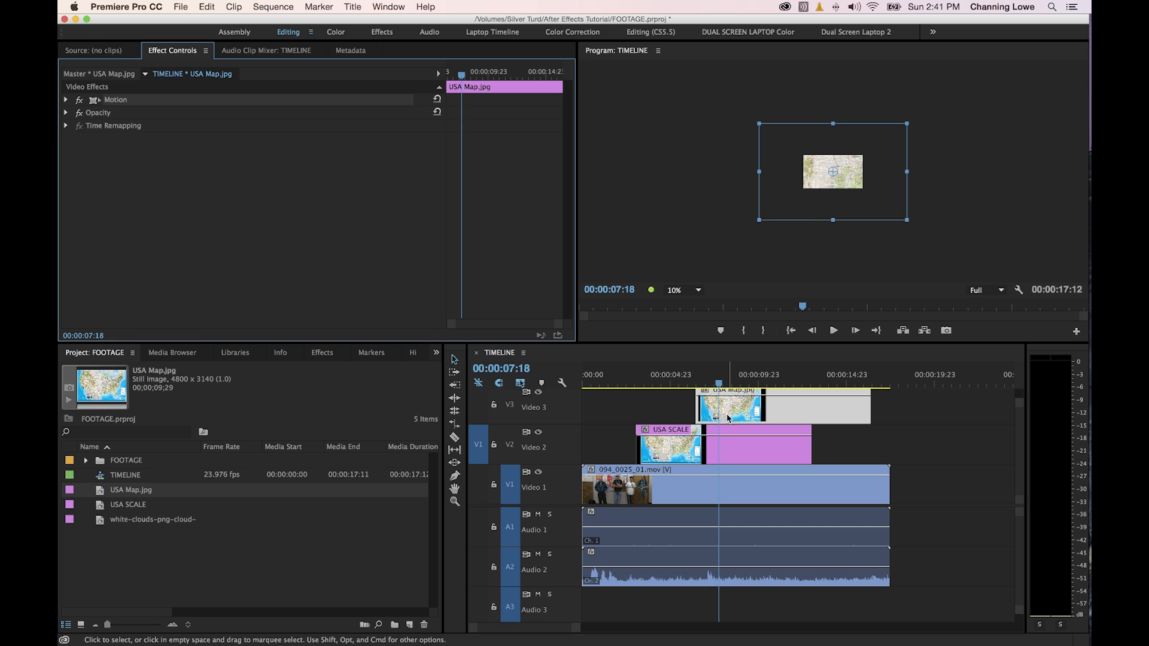
# Move the playhead to 00:00:05:16 and show the Motion bounding box of the USA SCALE clip
pyautogui.click(682, 379)
pyautogui.click(704, 429)
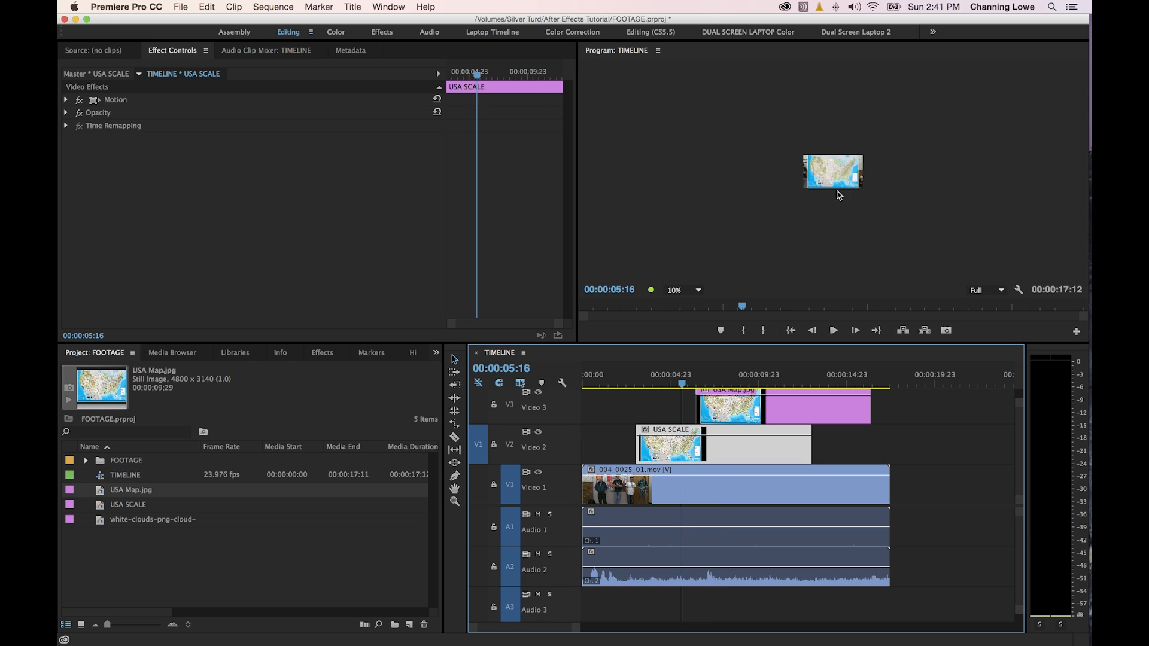
pyautogui.click(117, 105)
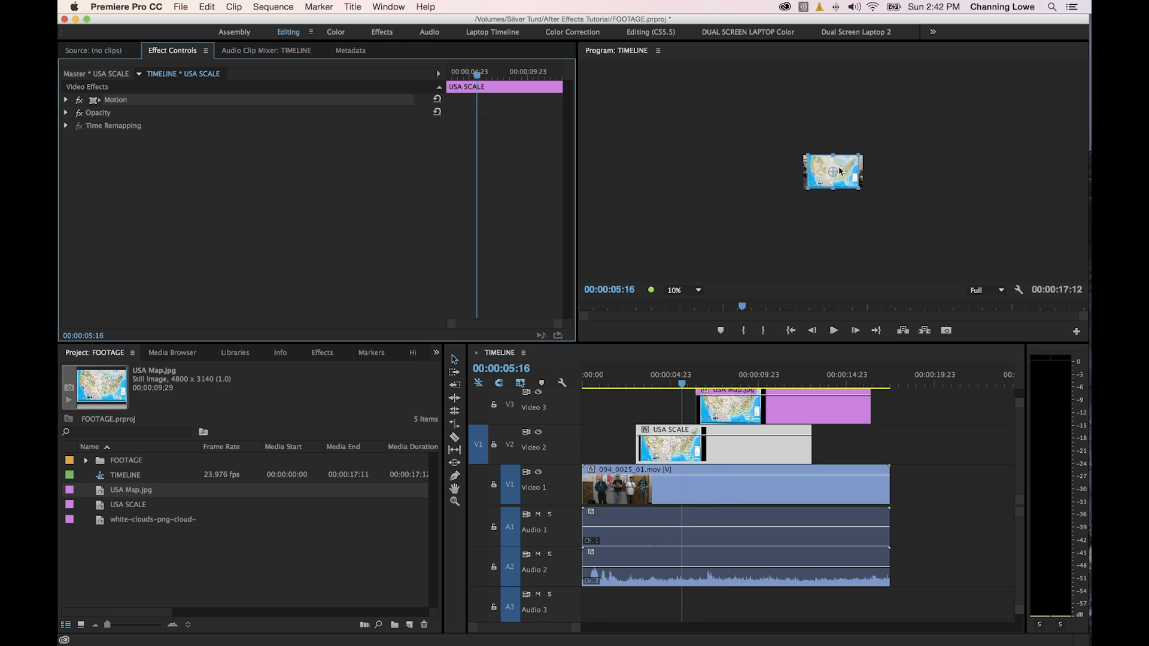
# Return to the USA Map.jpg clip at 00:00:08:19 and show its Motion bounding box for comparison
pyautogui.click(737, 378)
pyautogui.click(731, 406)
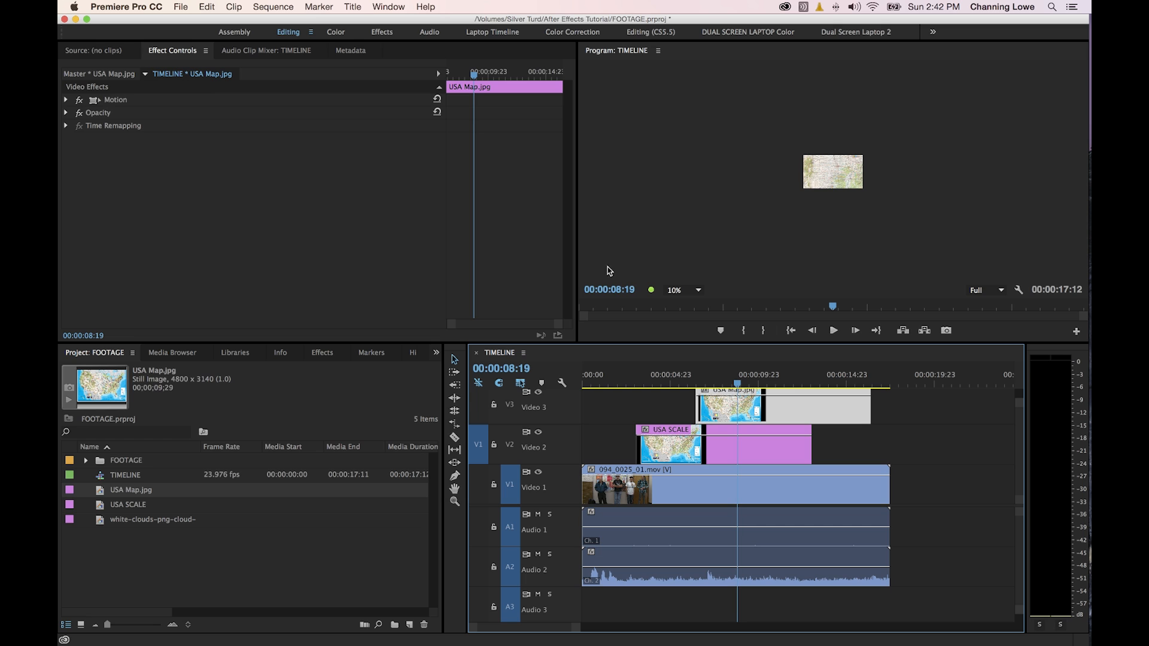
pyautogui.click(102, 100)
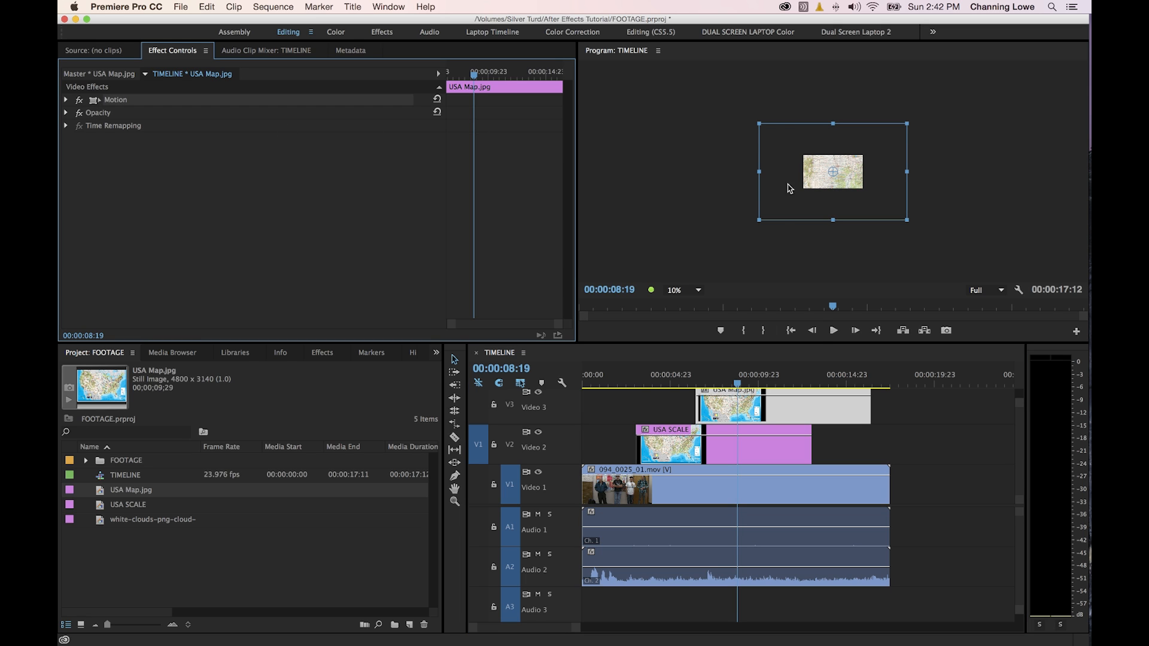
# With the program view at Fit and the playhead at 00:00:05:10, increase the USA SCALE clip's Scale until Kansas and Oklahoma fill the frame
pyautogui.click(678, 378)
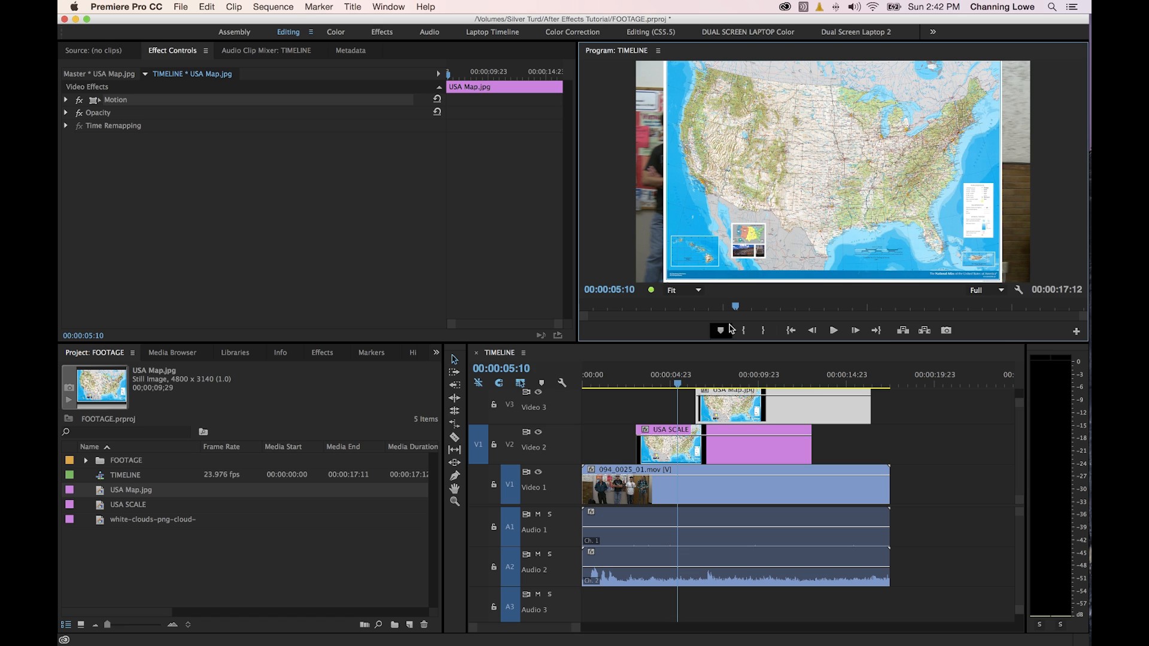
pyautogui.click(731, 409)
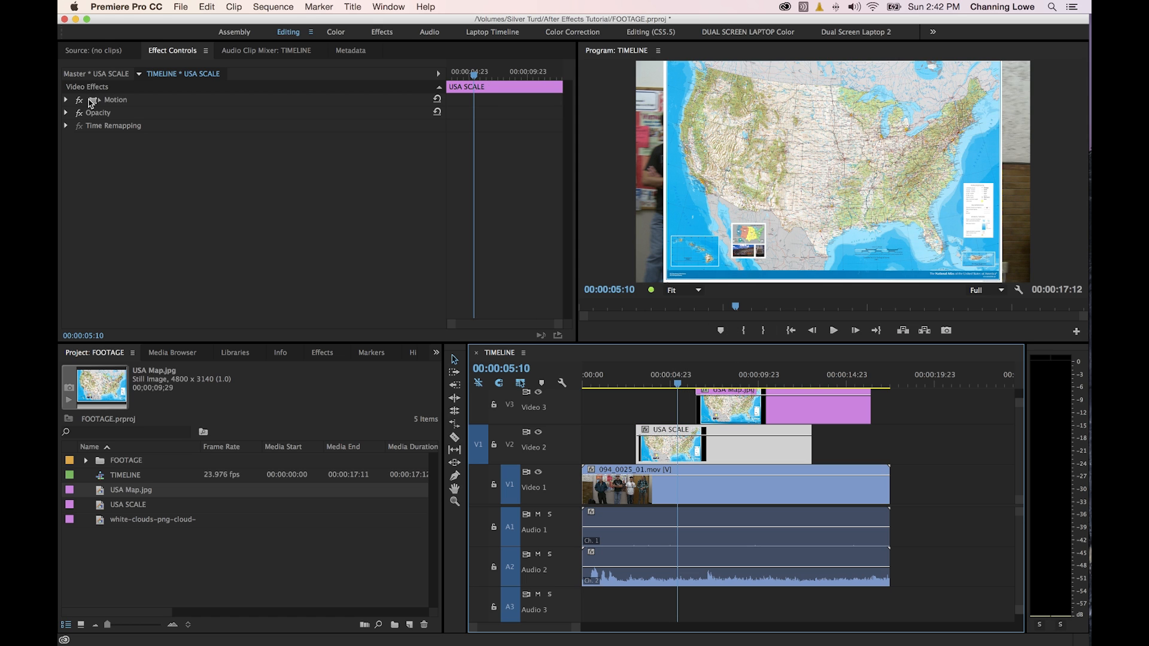
pyautogui.click(95, 101)
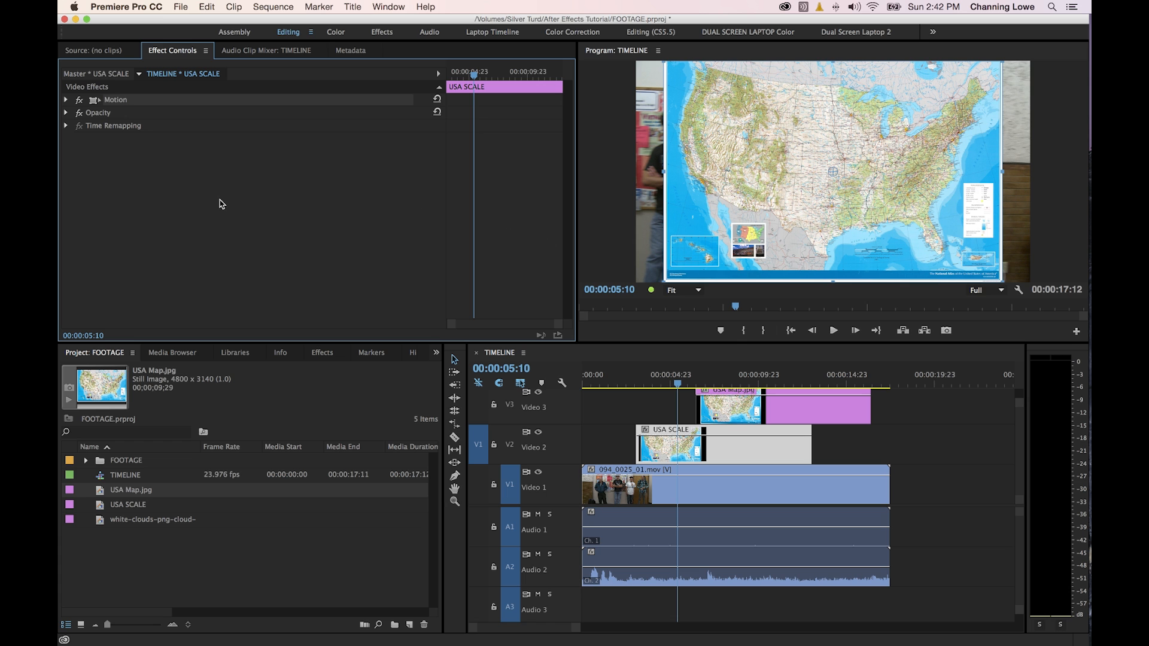
pyautogui.click(66, 99)
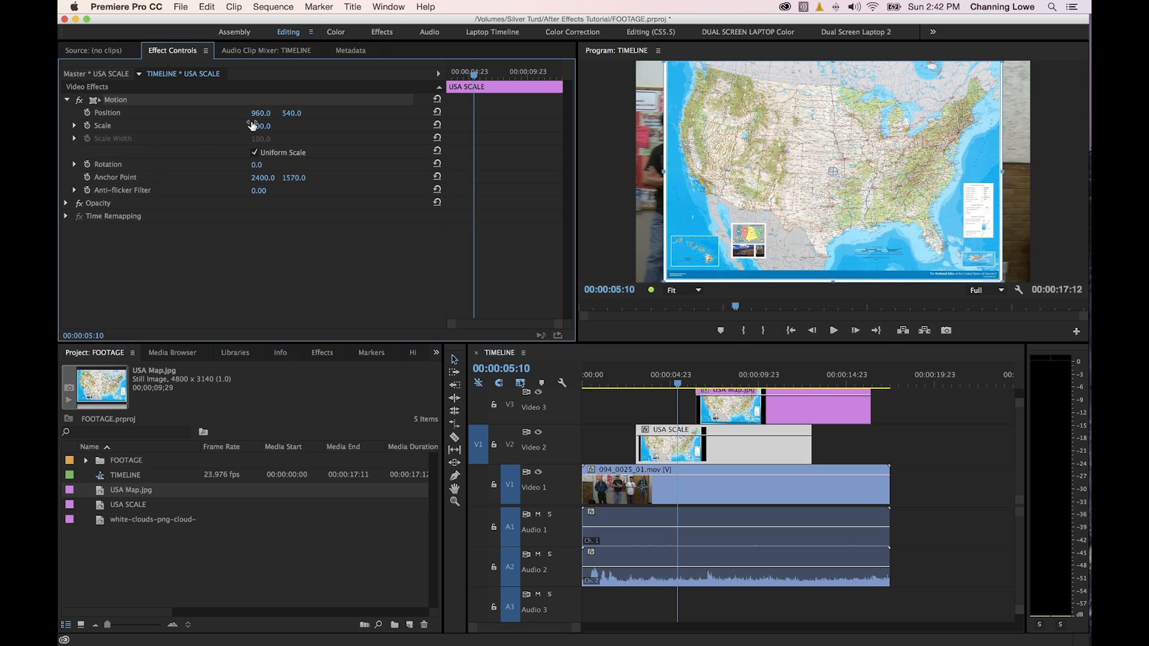
pyautogui.moveTo(258, 126); pyautogui.dragTo(624, 126)
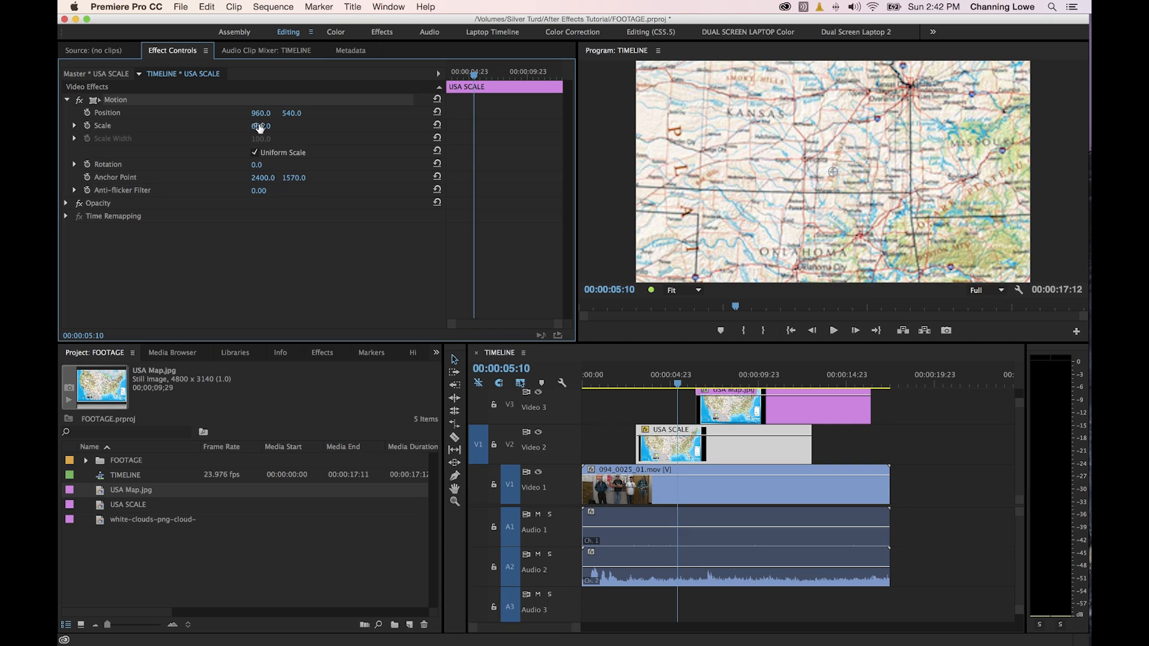
# Select the USA Map.jpg clip with the playhead at 00:00:06:23 and set its Motion Scale to 247
pyautogui.press('space')
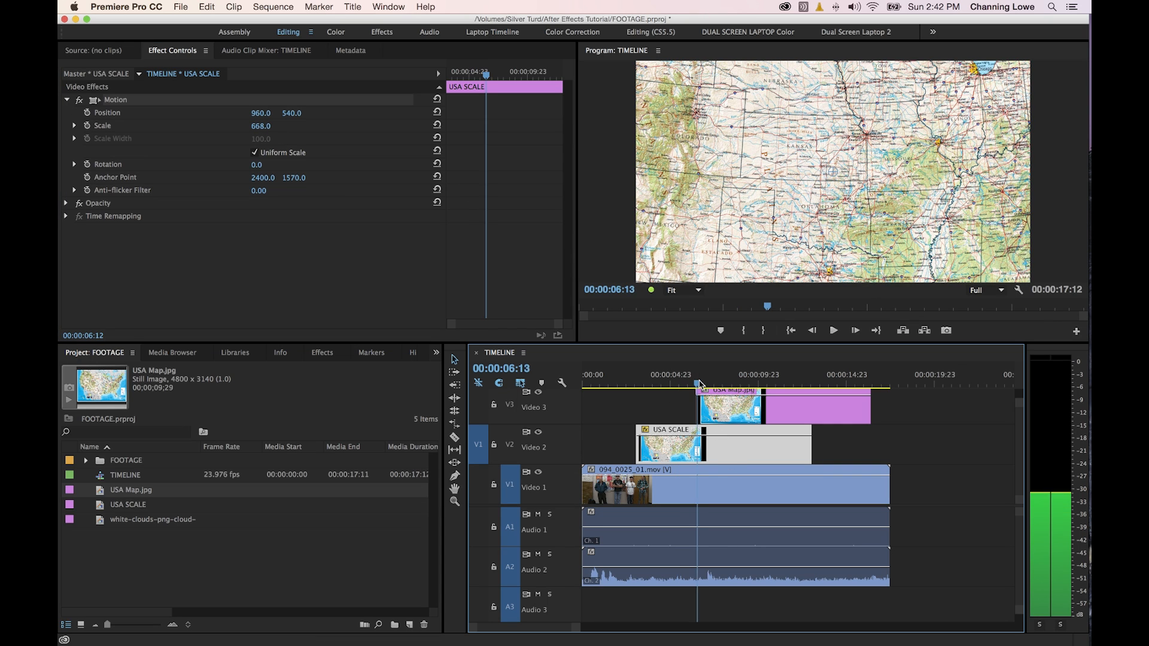
pyautogui.press('space')
pyautogui.click(712, 414)
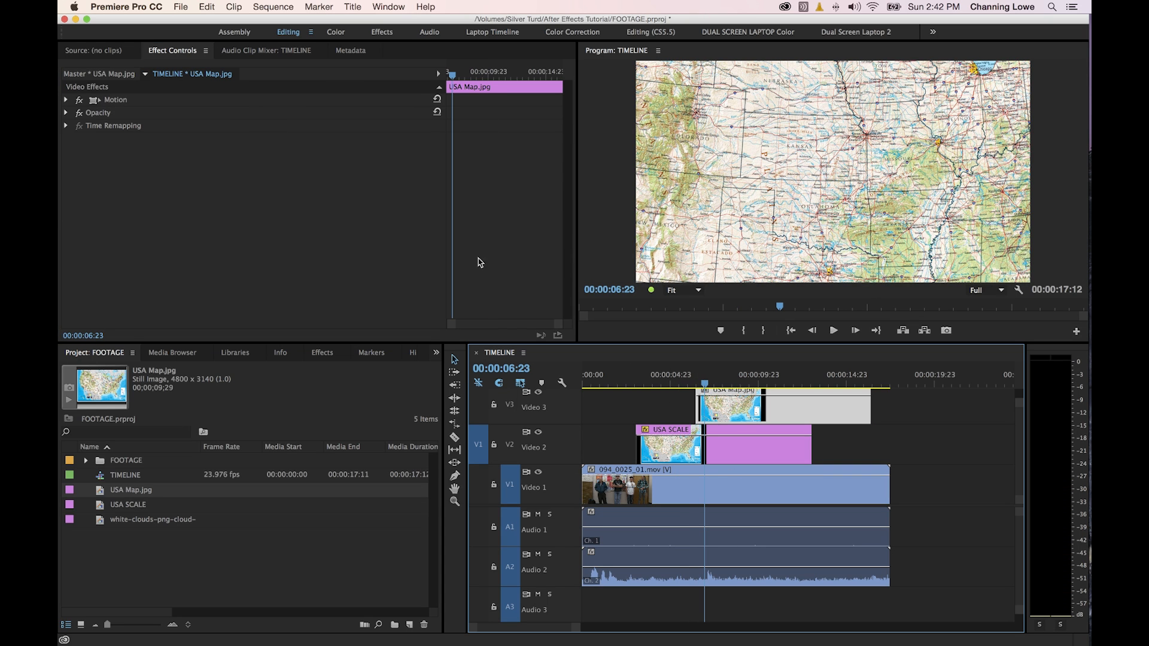
pyautogui.click(67, 101)
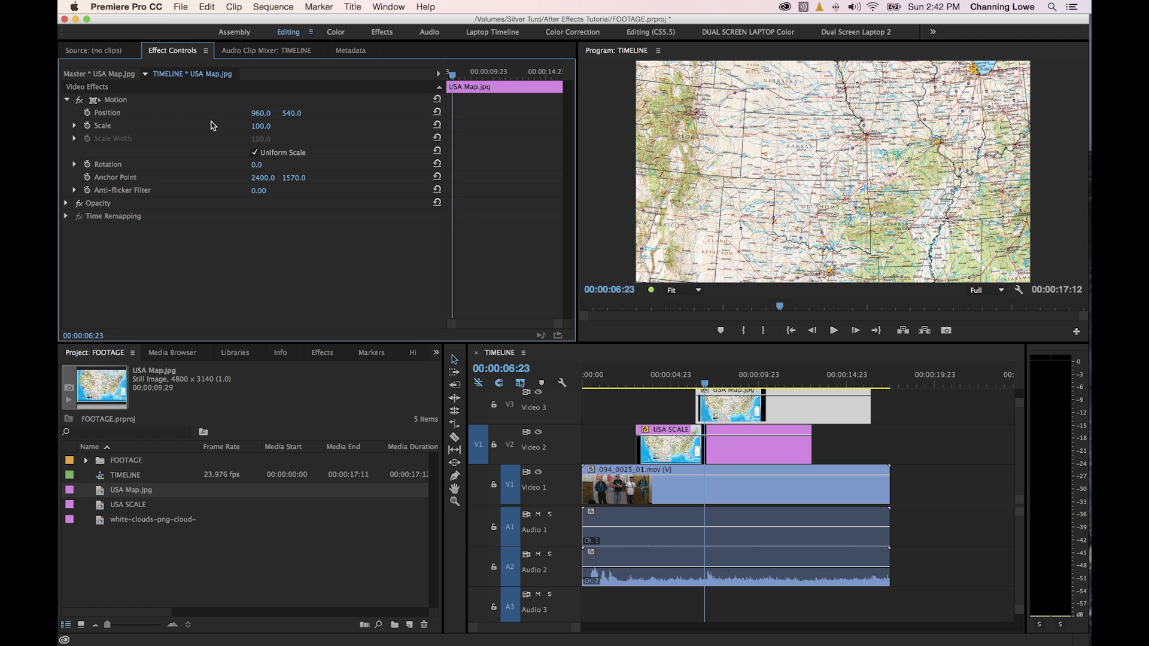
pyautogui.moveTo(259, 132); pyautogui.dragTo(267, 127)
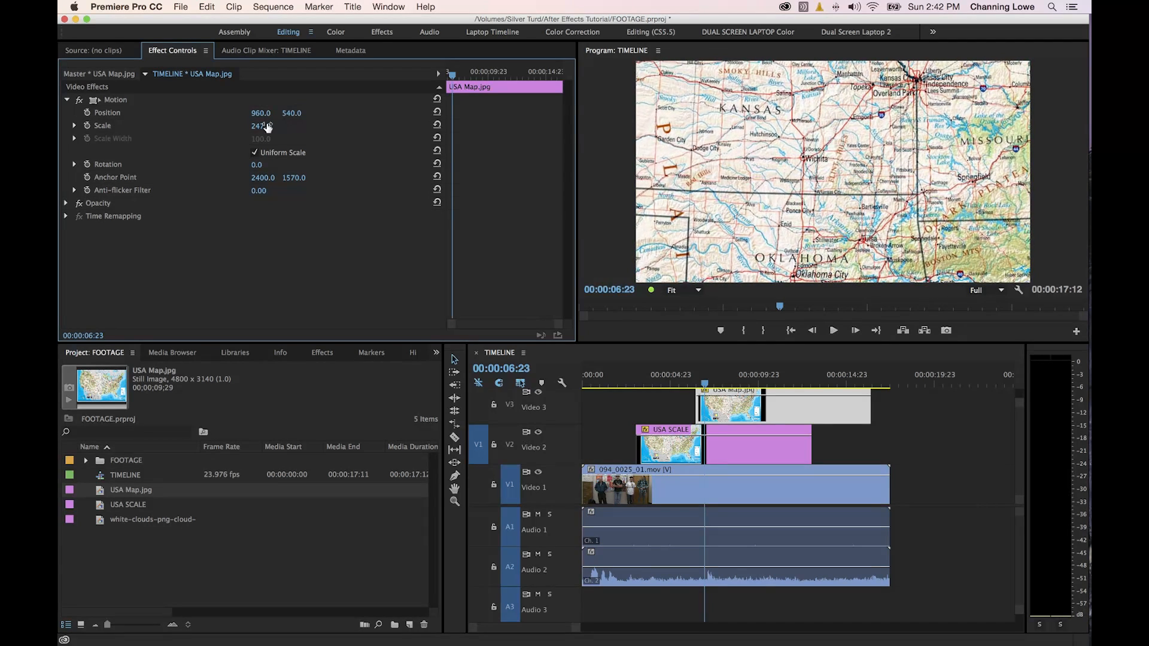
# Compare the sharpness of the USA SCALE clip at 00:00:05:23 with the USA Map.jpg clip at 00:00:06:22
pyautogui.click(688, 378)
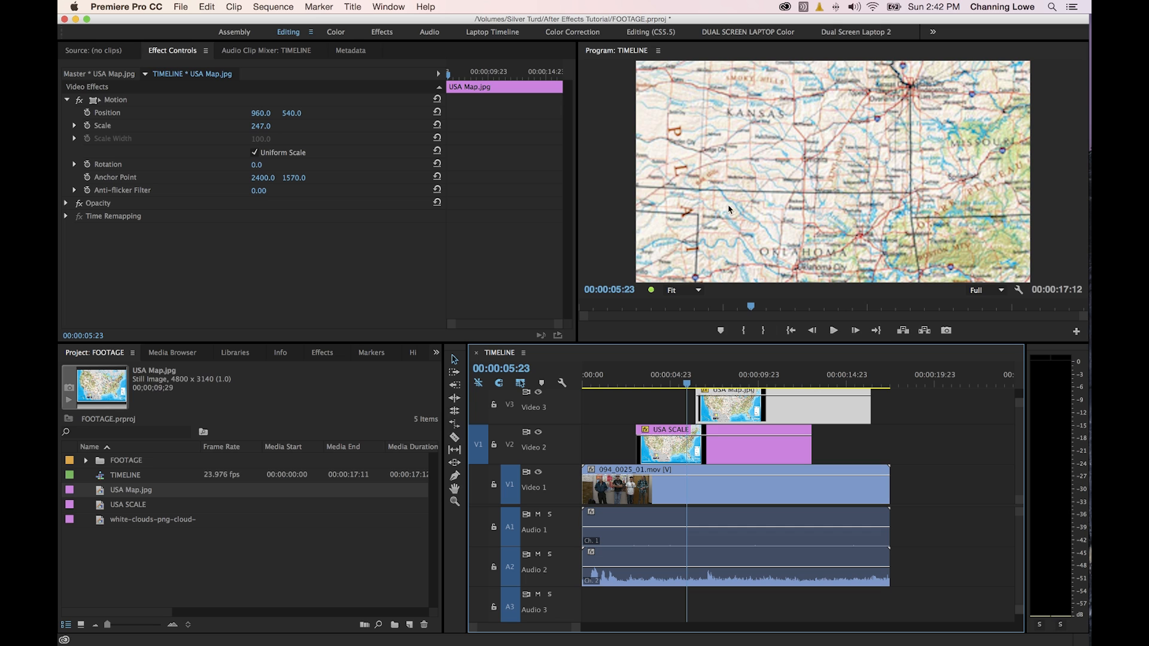
pyautogui.click(705, 378)
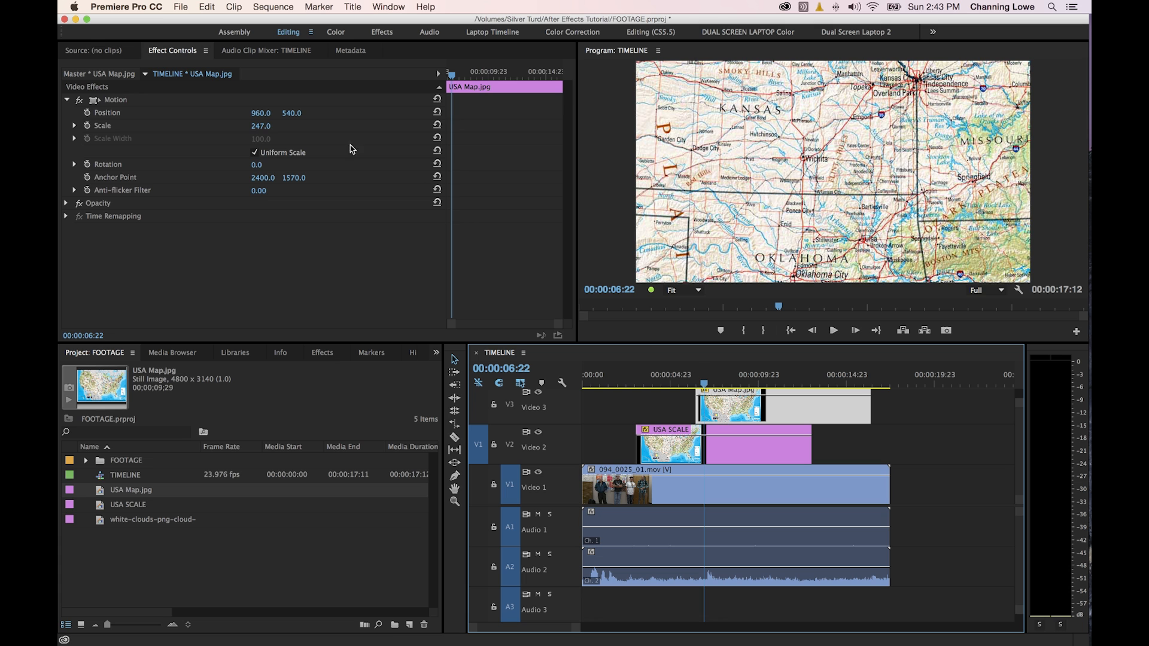
# Try enlarging the USA Map.jpg clip's Scale until the frame shows only the area around Wichita, and undo the change
pyautogui.moveTo(261, 126); pyautogui.dragTo(470, 126)
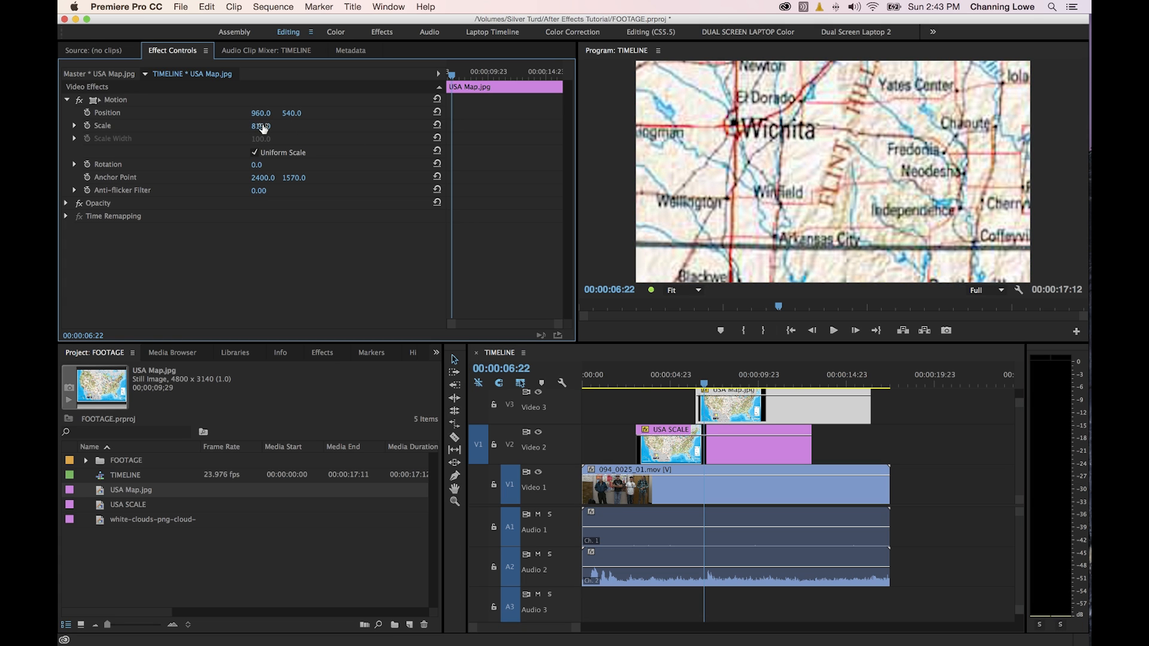
pyautogui.press('super+z')
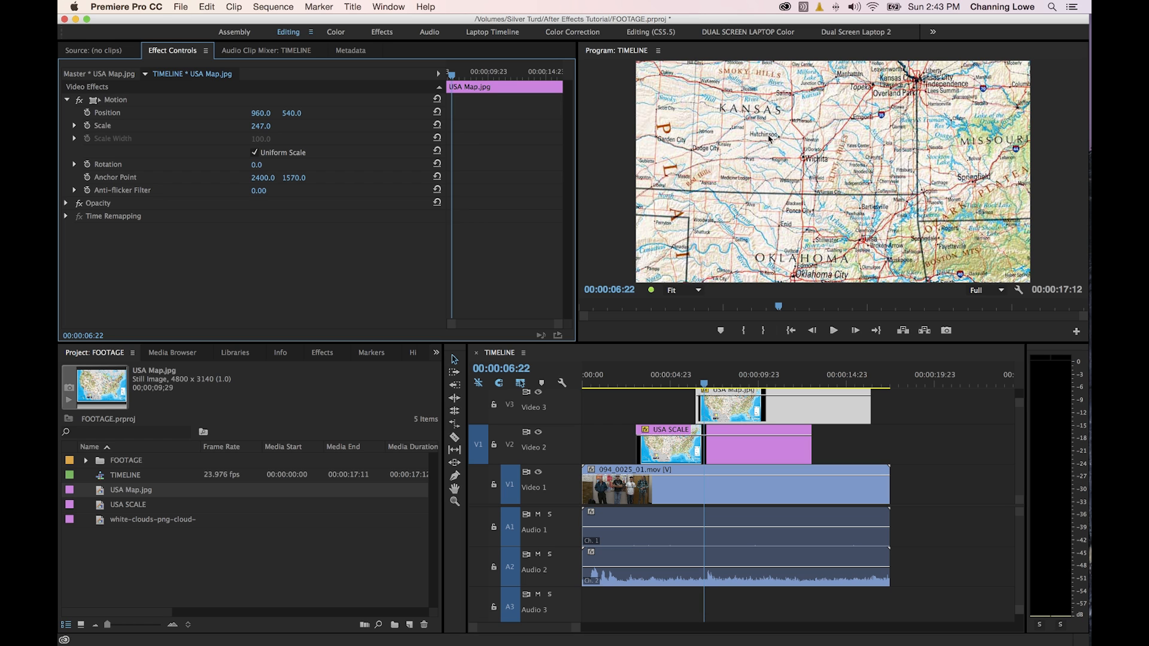
# Move the playhead back to 00:00:05:07 and briefly play the USA SCALE clip to examine its sharpness again
pyautogui.press('Right')
pyautogui.click(676, 384)
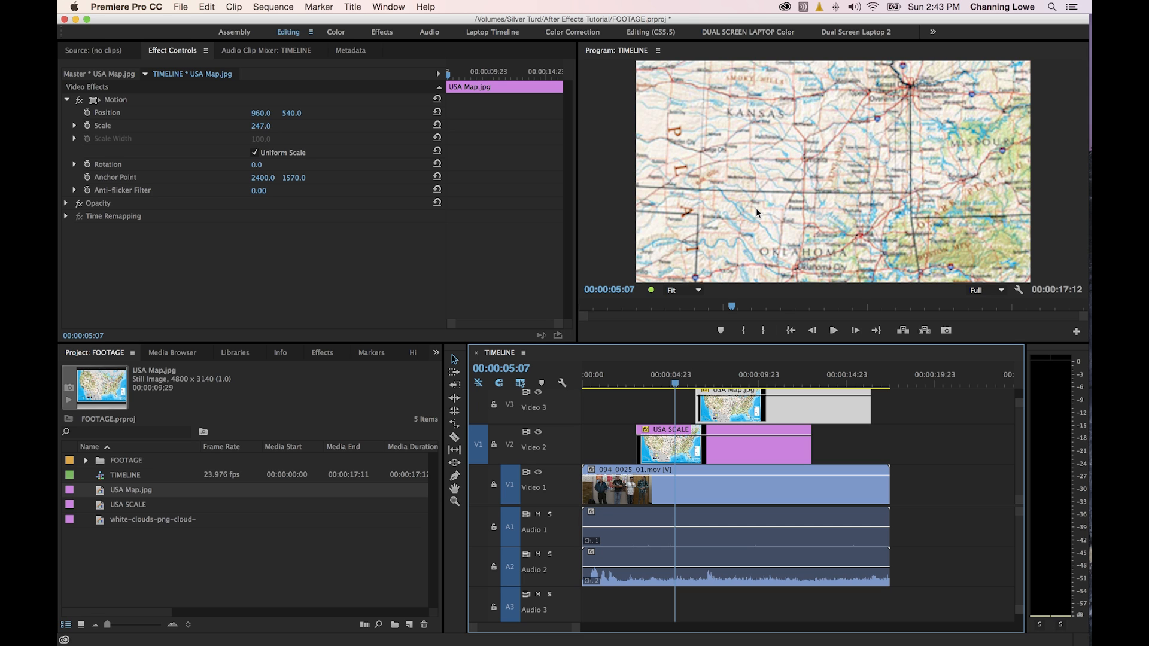
pyautogui.press('space')
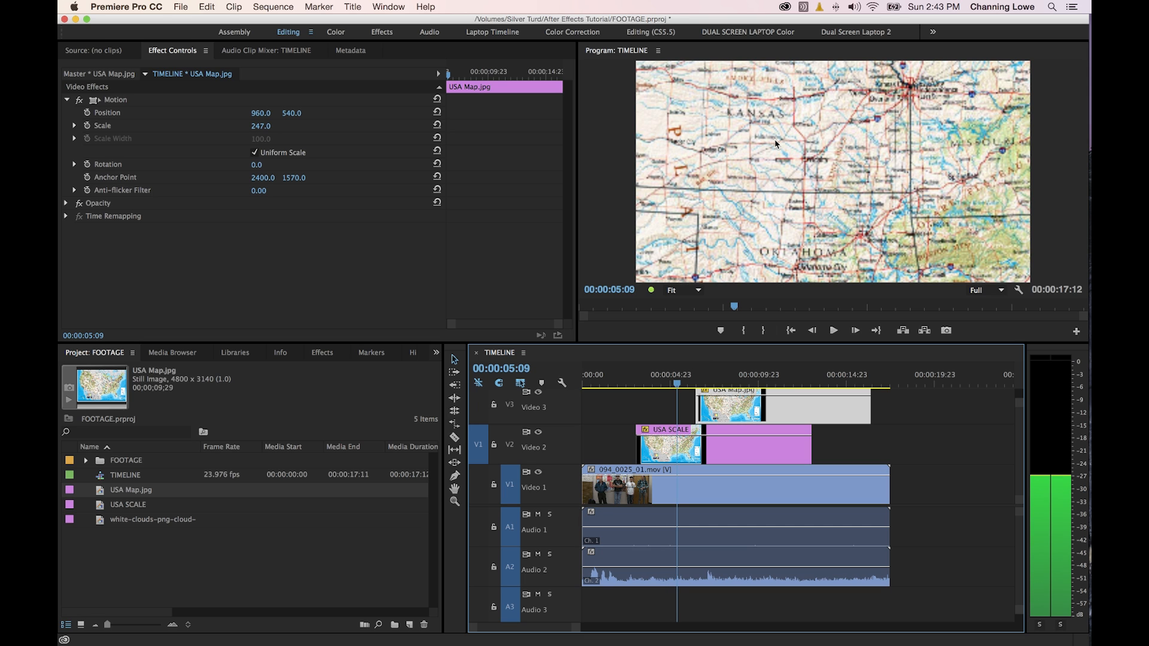
pyautogui.press('space')
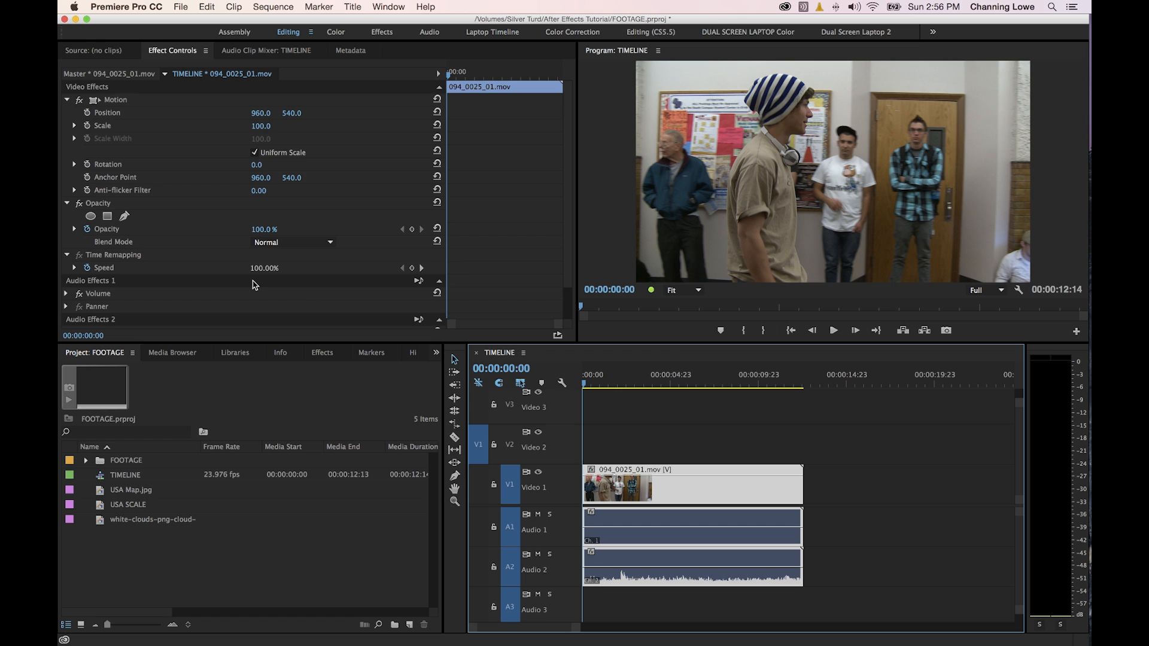
# Expand the Panner settings under Audio Effects 2 of the 094_0025_01.mov clip
pyautogui.scroll(-2, 251, 285)
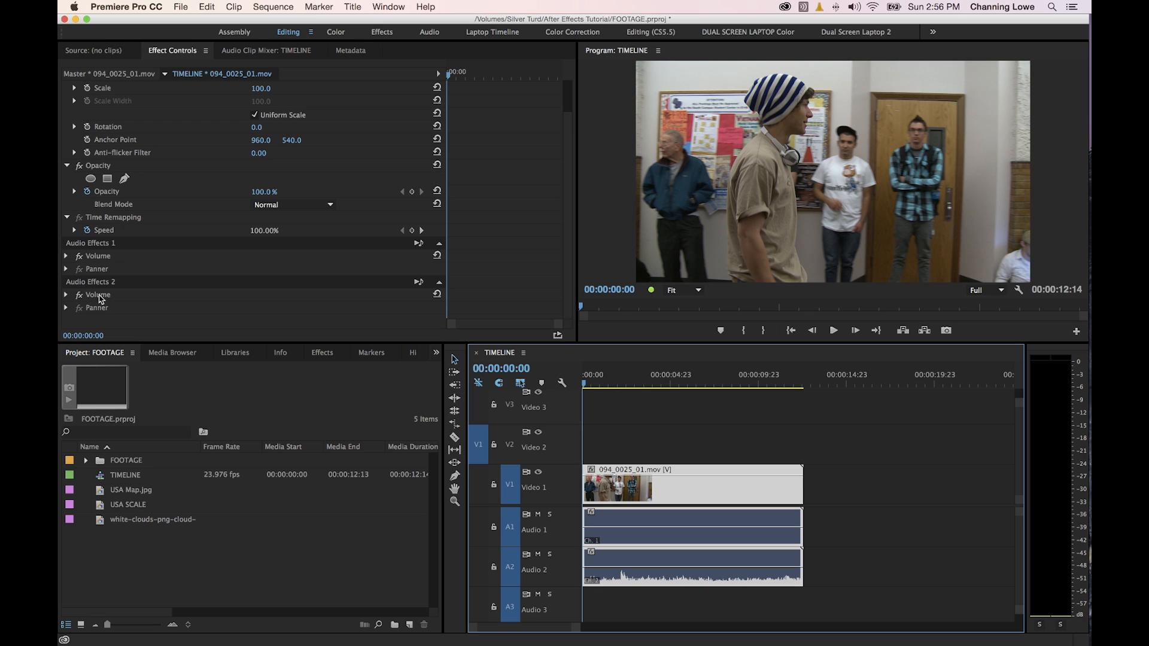
pyautogui.click(67, 308)
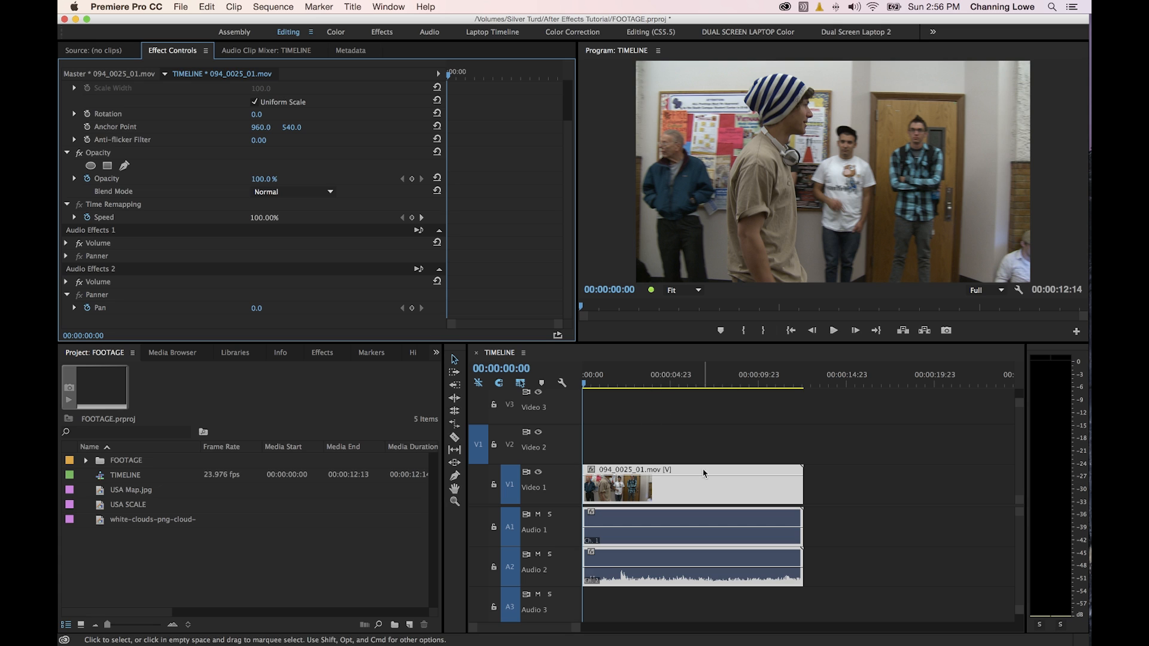
# Delete the 094_0025_01.mov audio on Audio 1, move the Audio 2 audio up to that track, and briefly play it
pyautogui.click(812, 509)
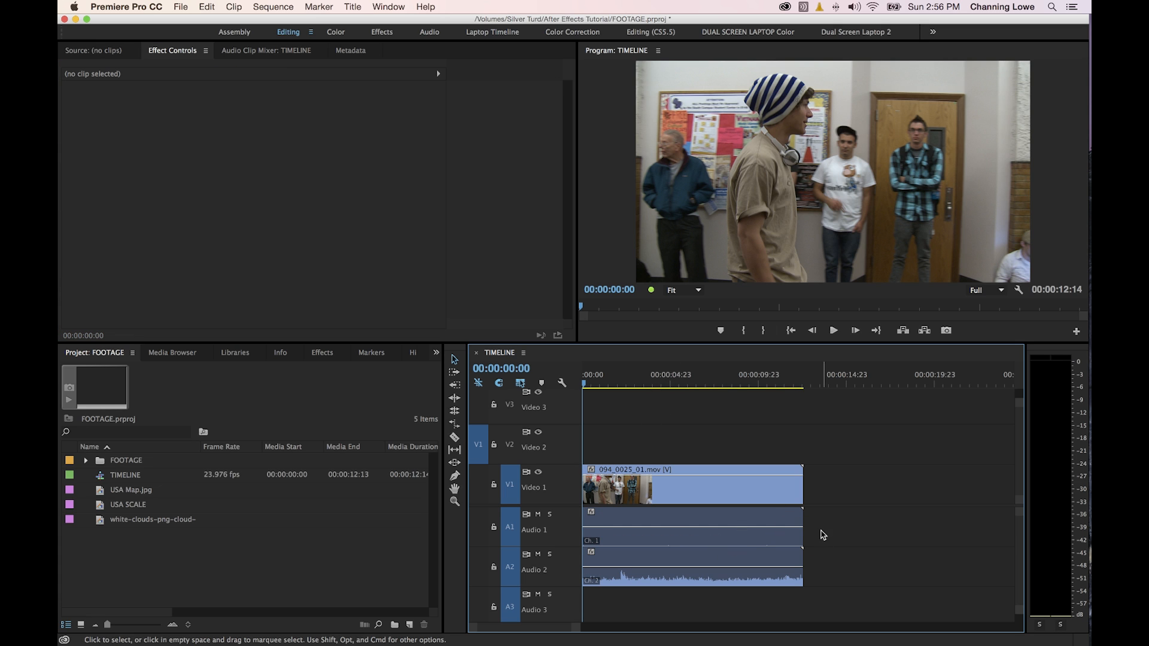
pyautogui.moveTo(830, 529); pyautogui.dragTo(696, 558)
pyautogui.press('Delete')
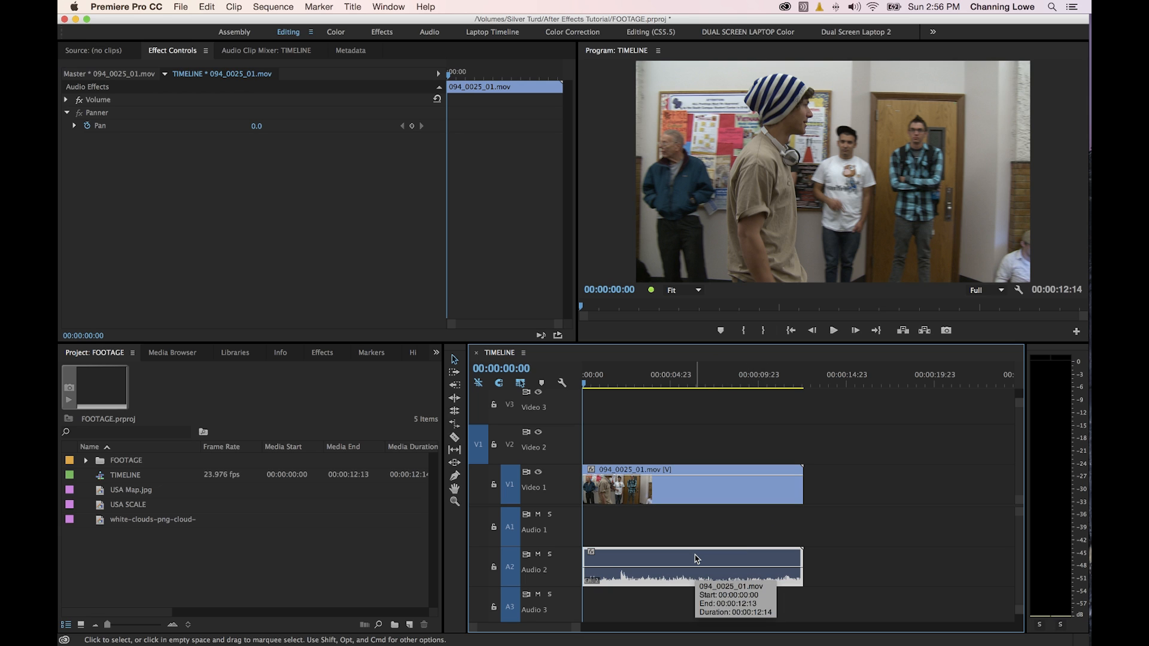
pyautogui.hotkey('alt', 'Up')
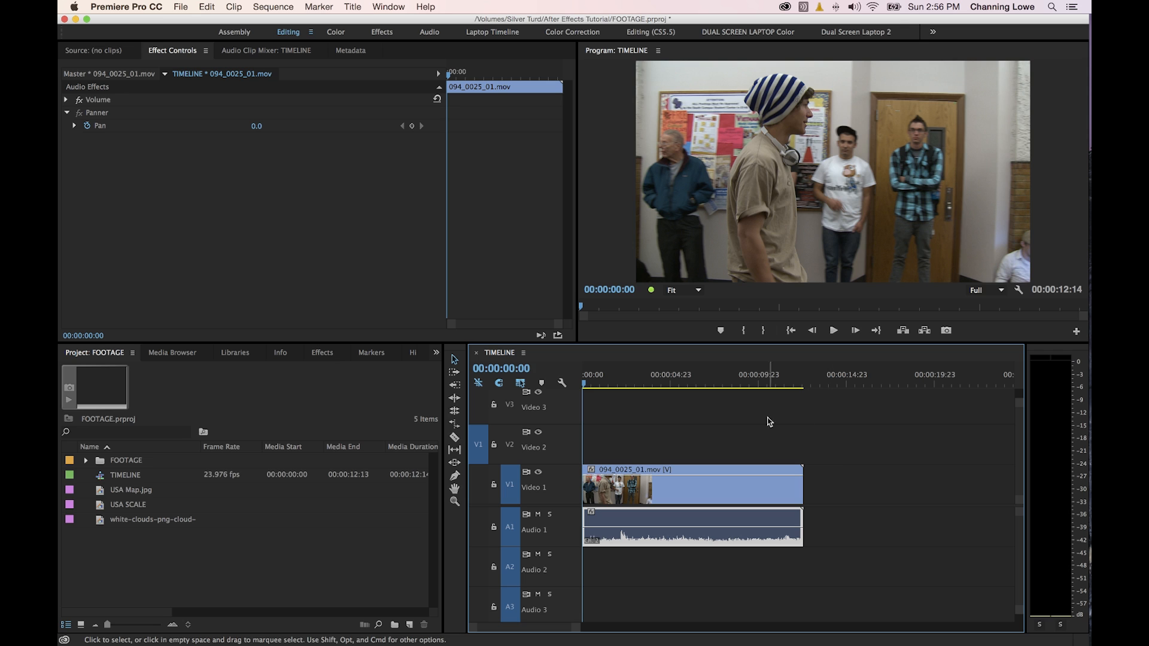
pyautogui.press('space')
pyautogui.press('space')
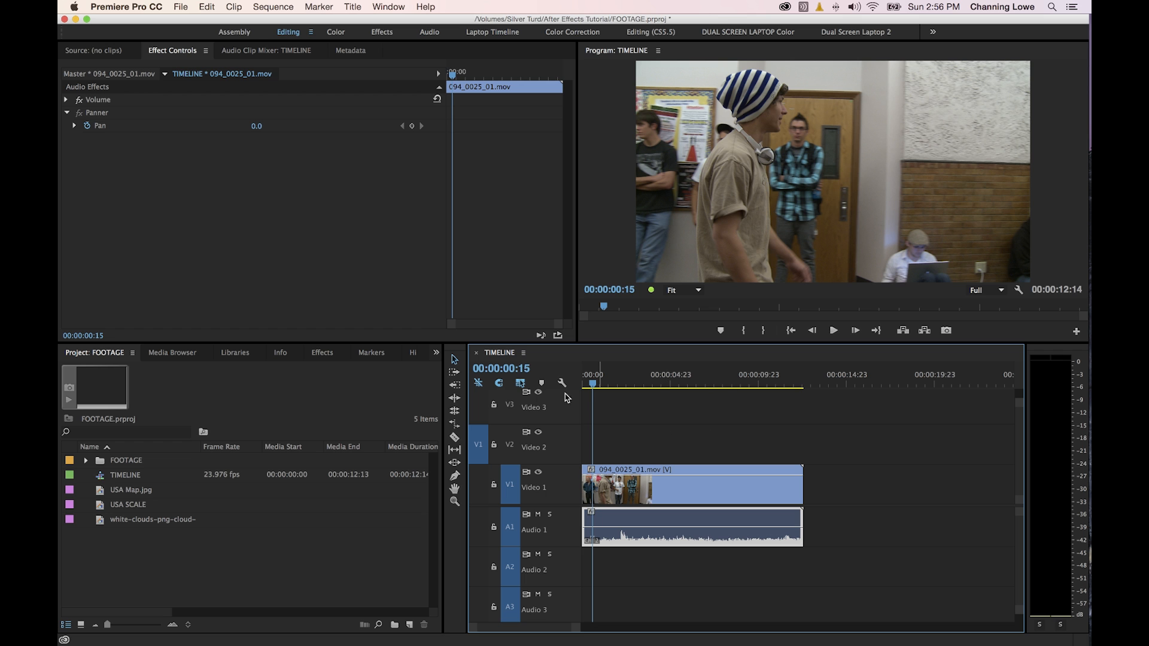
# Turn off keyframing for the audio clip's Pan, set Pan to 100, and play the clip to check the channels
pyautogui.click(99, 117)
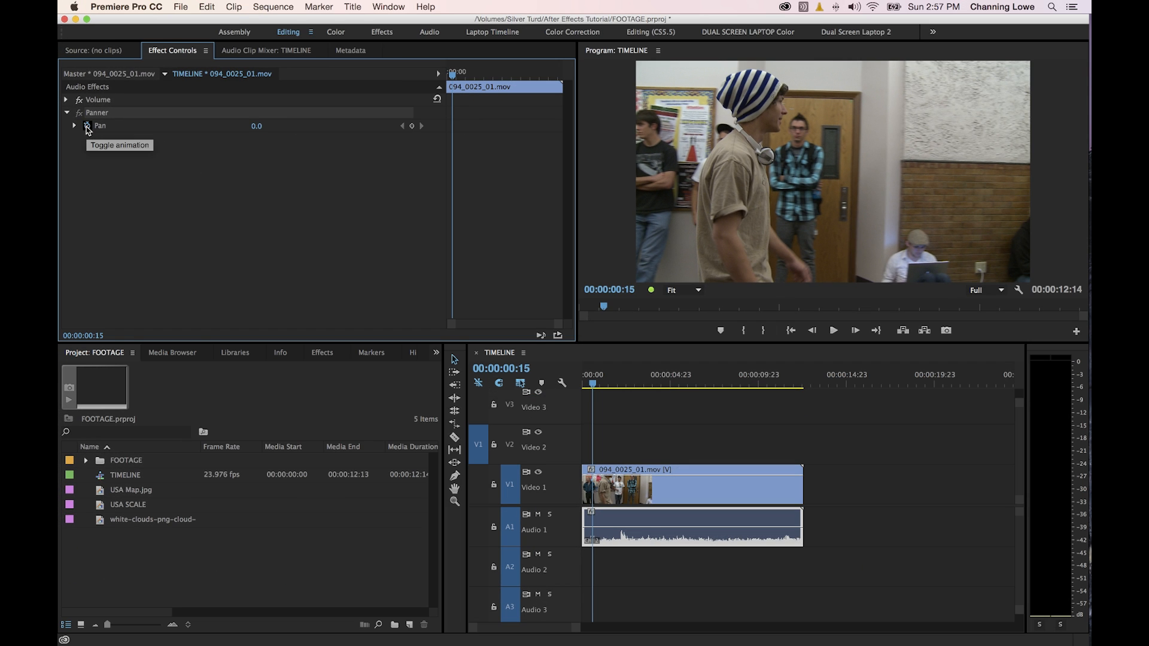
pyautogui.moveTo(257, 127); pyautogui.dragTo(269, 127)
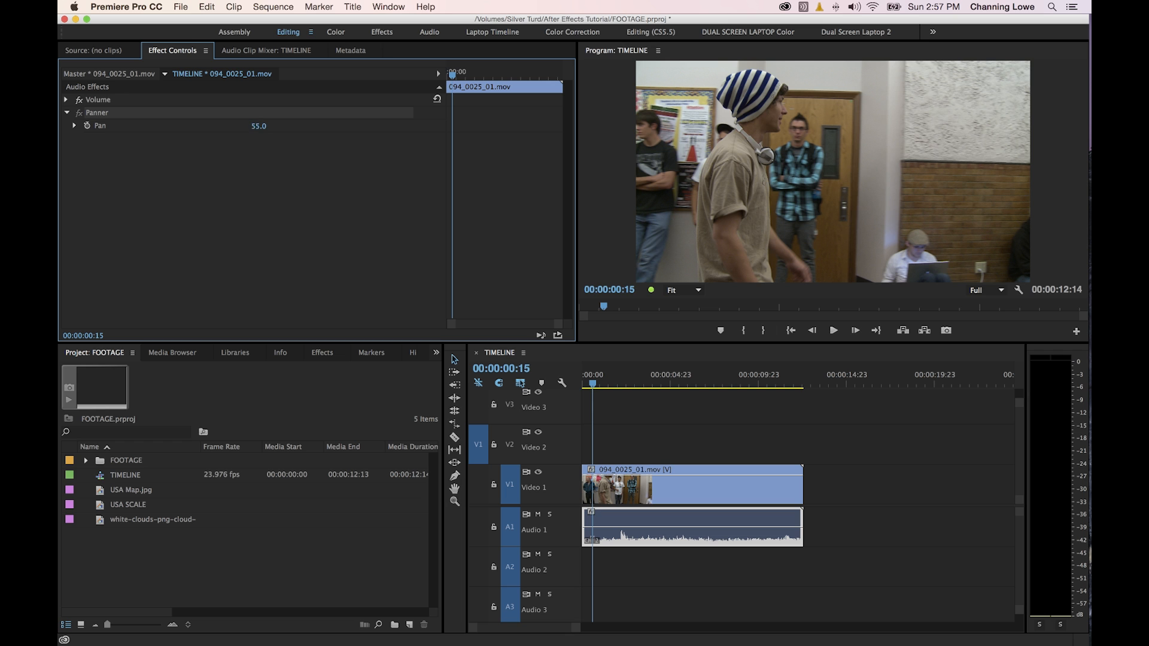
pyautogui.press('space')
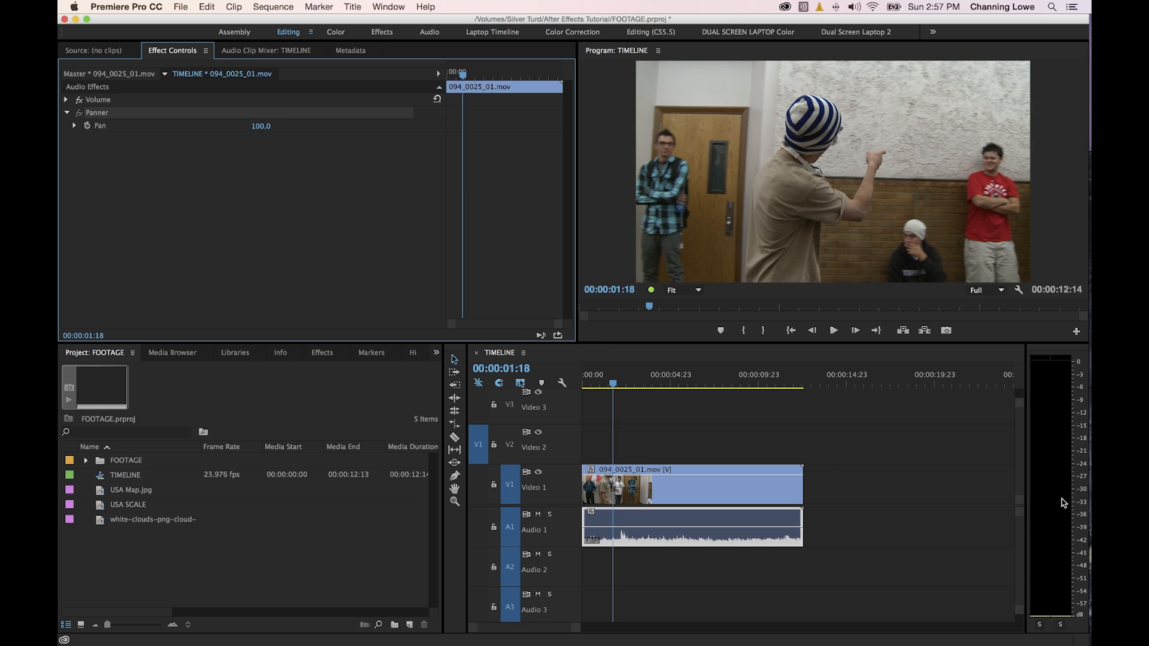
pyautogui.press('space')
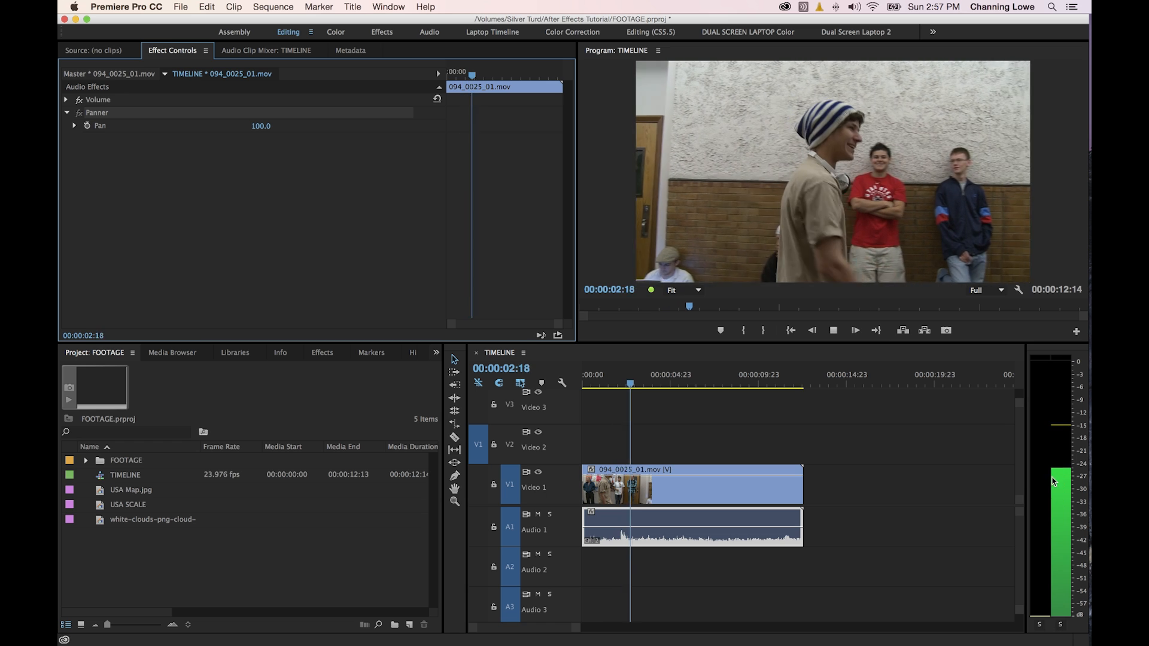
pyautogui.press('space')
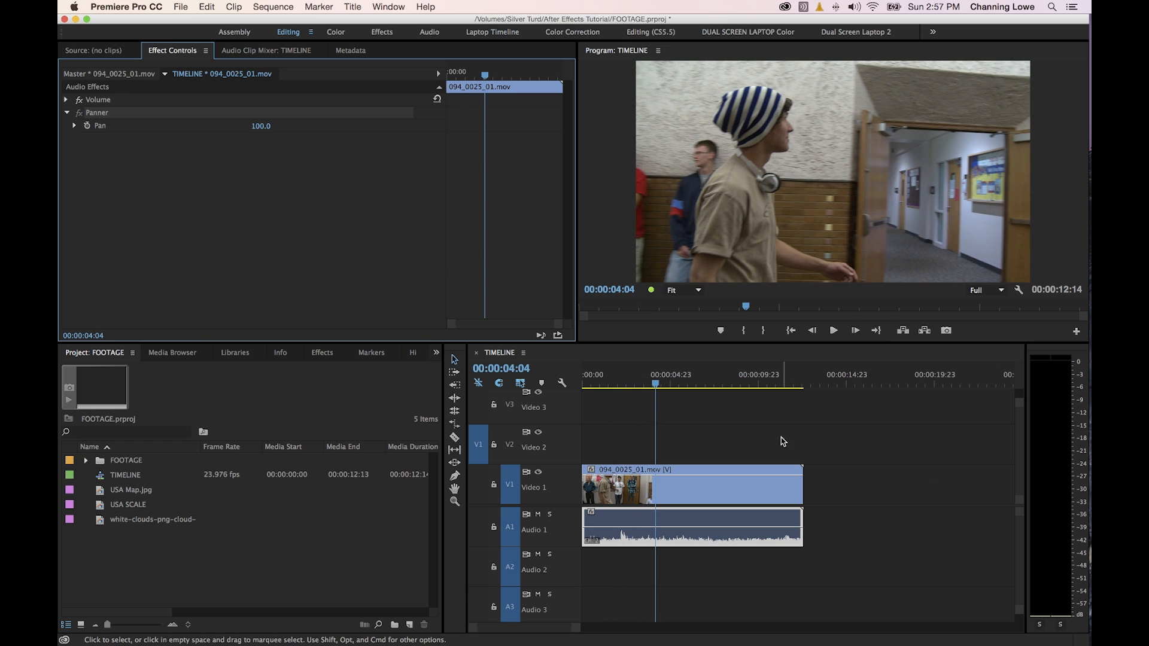
# Set the audio clip's Pan to -100 and play it to check the channels
pyautogui.moveTo(259, 125); pyautogui.dragTo(234, 125)
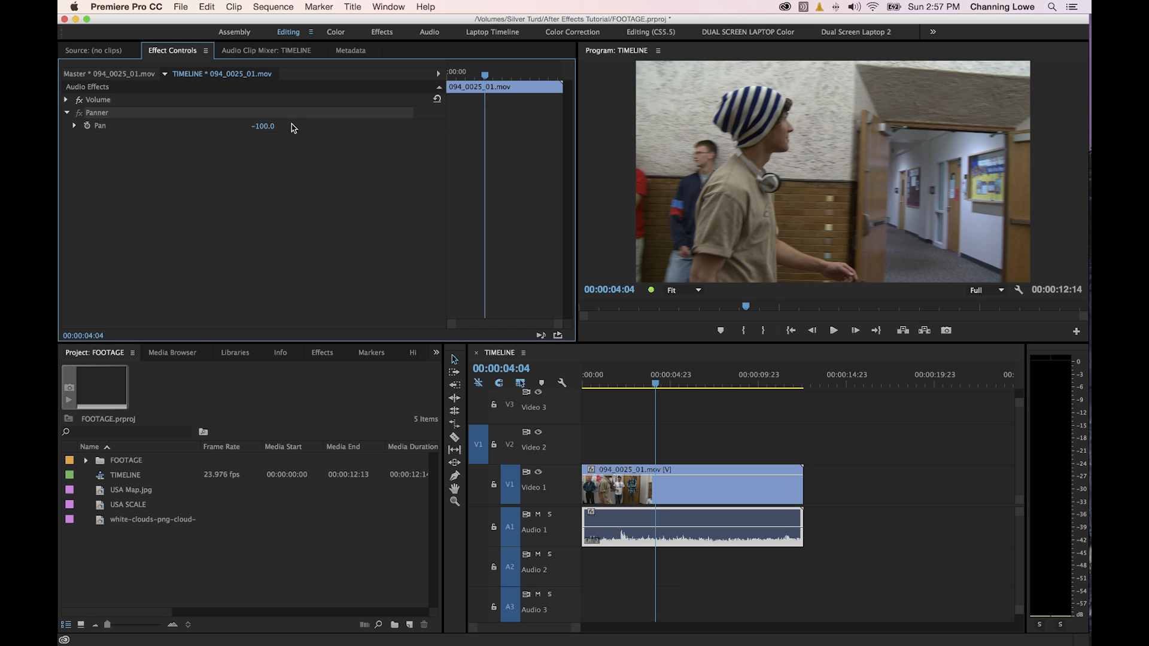
pyautogui.press('space')
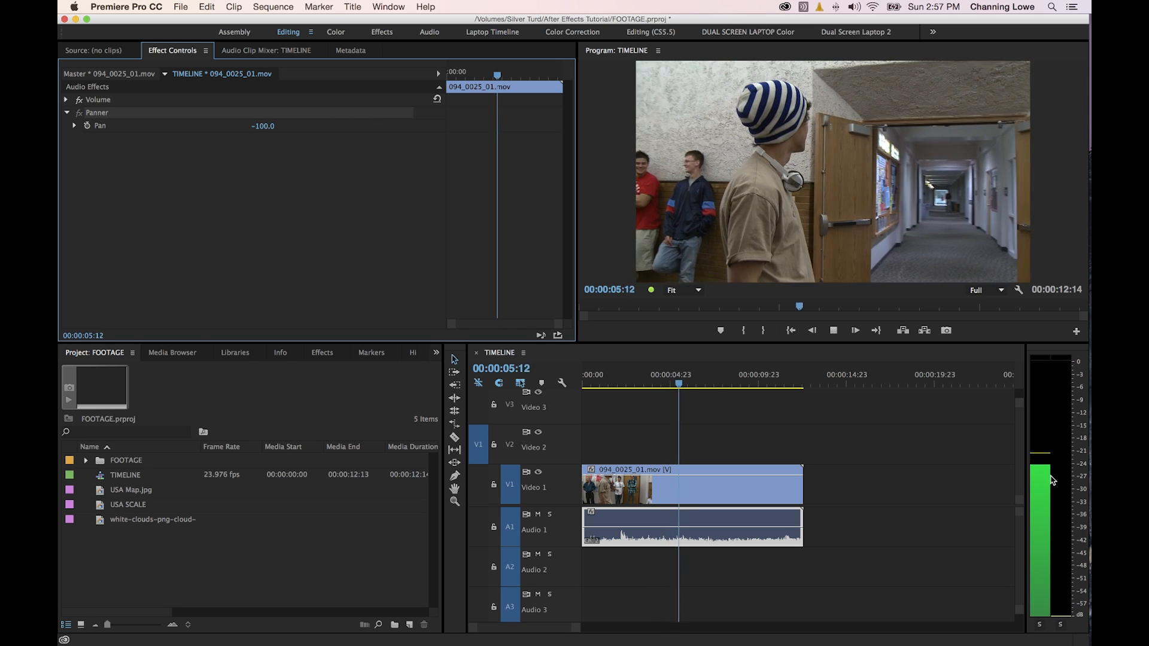
pyautogui.press('space')
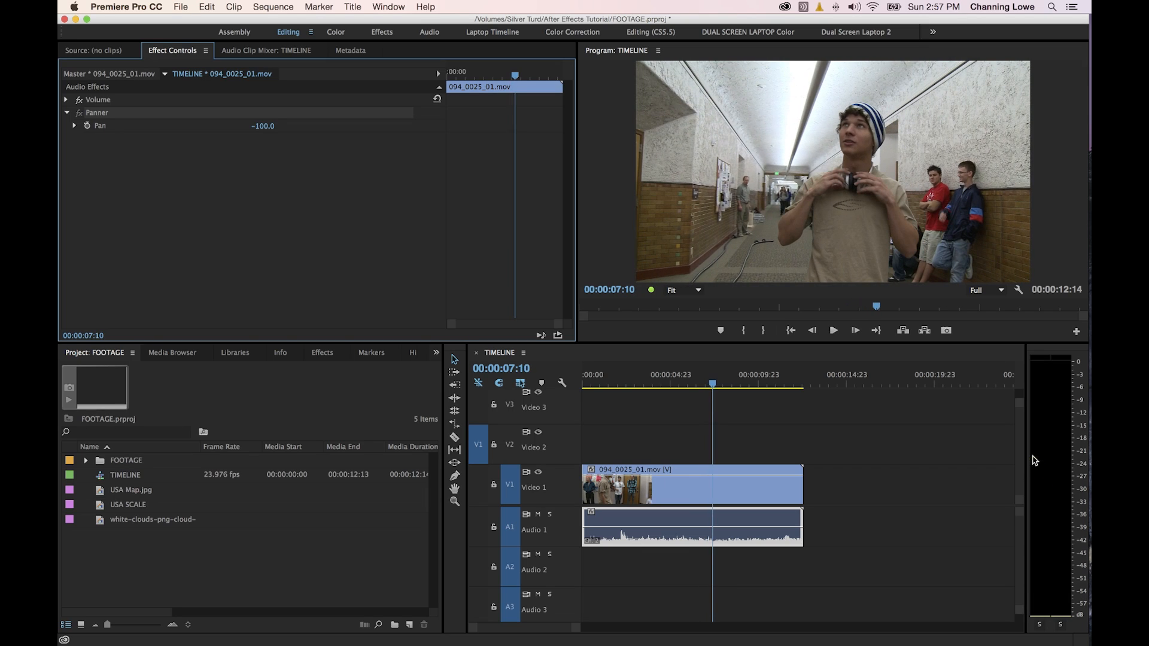
# Set the audio clip's Pan to 0
pyautogui.click(264, 127)
pyautogui.write('0')
pyautogui.press('Return')
# Expand the audio clip's Volume effect, turn off keyframing for Level, and set Level to 5.5 dB
pyautogui.click(66, 100)
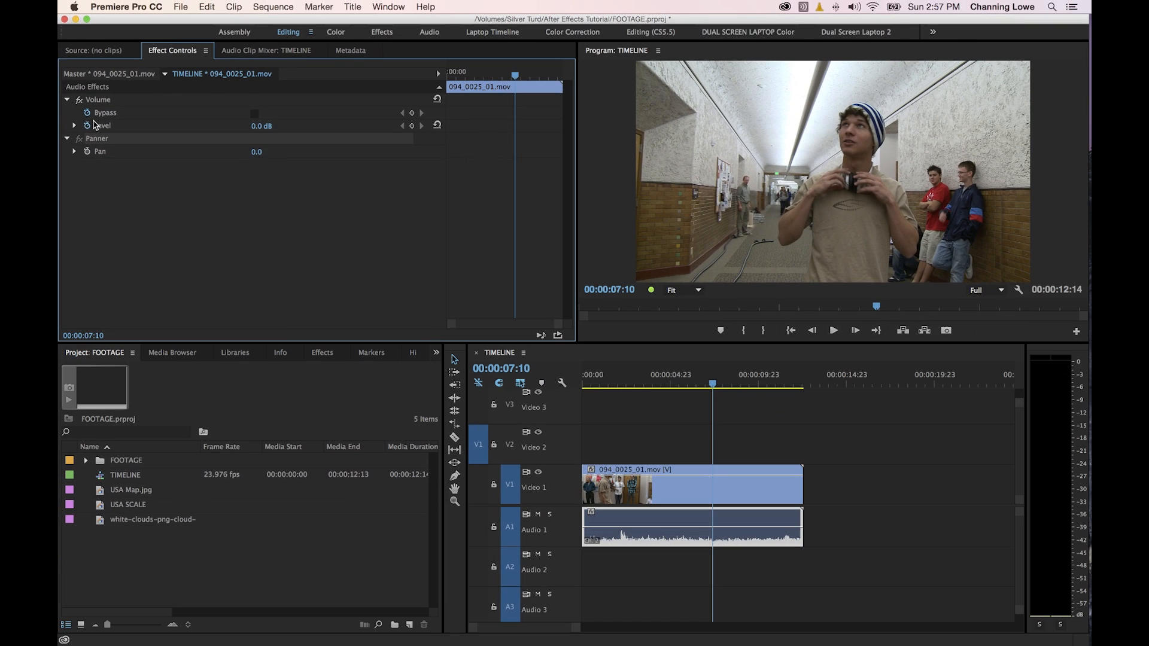
pyautogui.click(88, 126)
pyautogui.moveTo(261, 126); pyautogui.dragTo(258, 126)
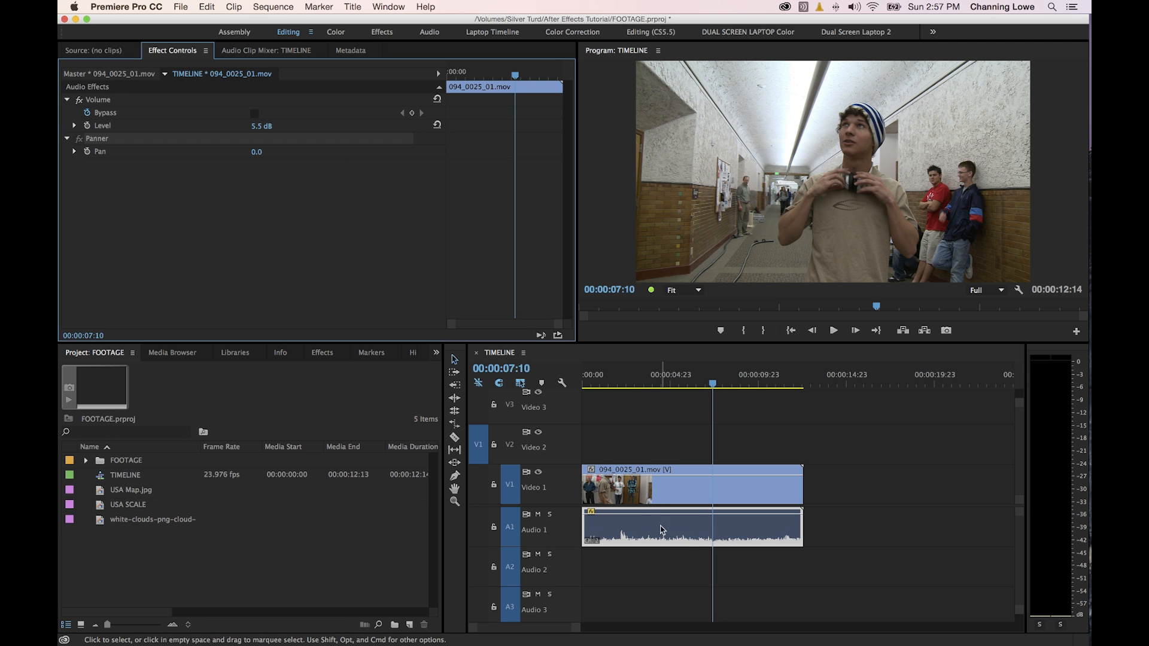
# Play the audio clip onward, and again from near its start, to check the raised level on the meters
pyautogui.press('space')
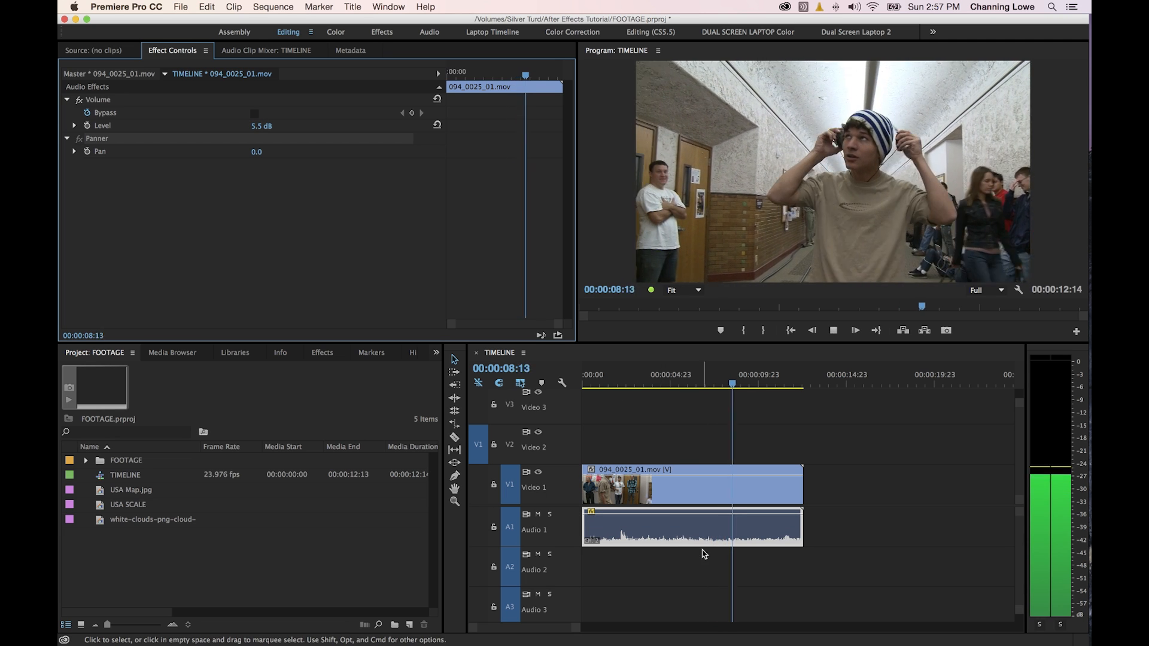
pyautogui.press('space')
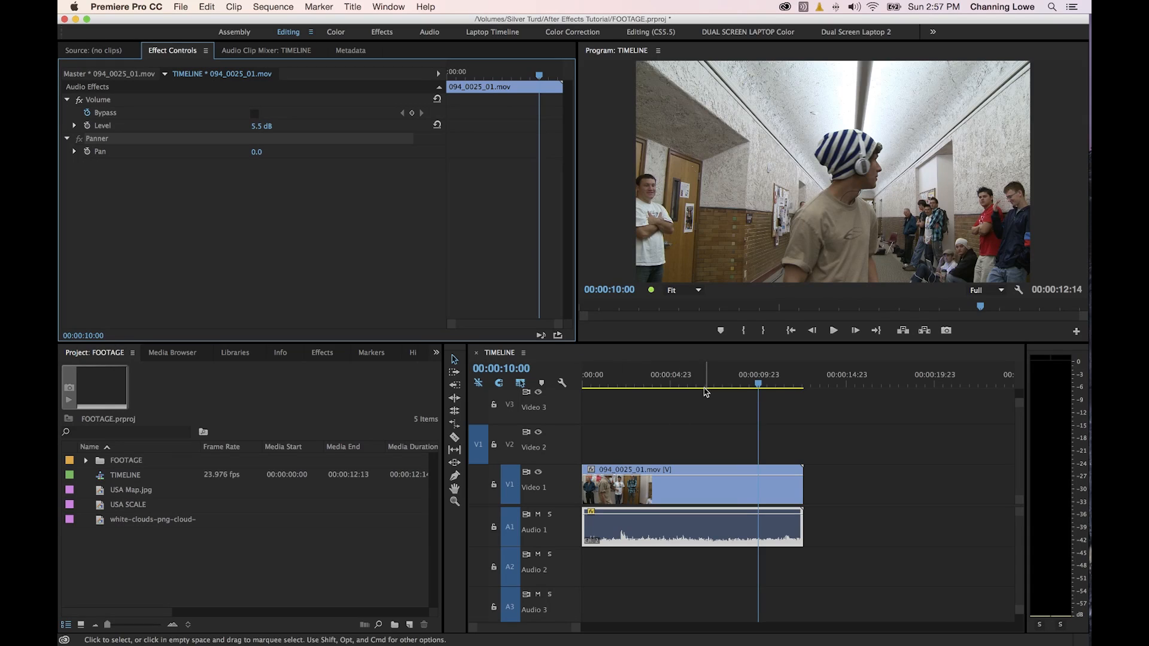
pyautogui.click(665, 384)
pyautogui.moveTo(659, 387); pyautogui.dragTo(616, 387)
pyautogui.press('space')
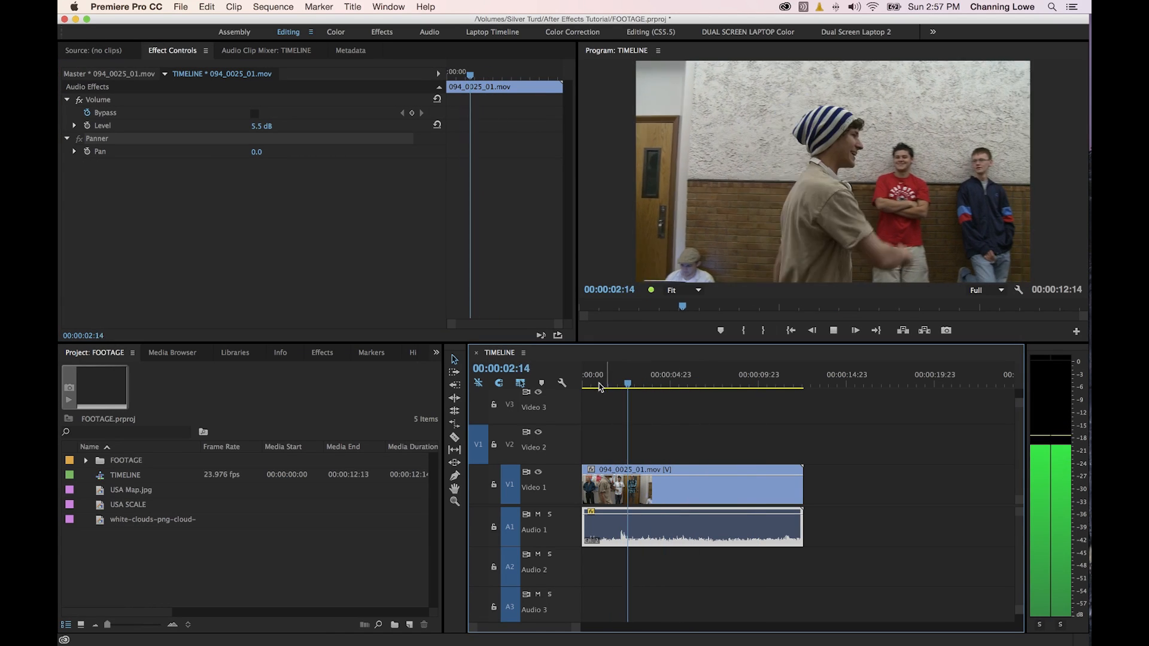
pyautogui.press('space')
# Set the audio clip's Volume Level to -24.6 dB and play it to check the meters
pyautogui.moveTo(262, 127); pyautogui.dragTo(216, 127)
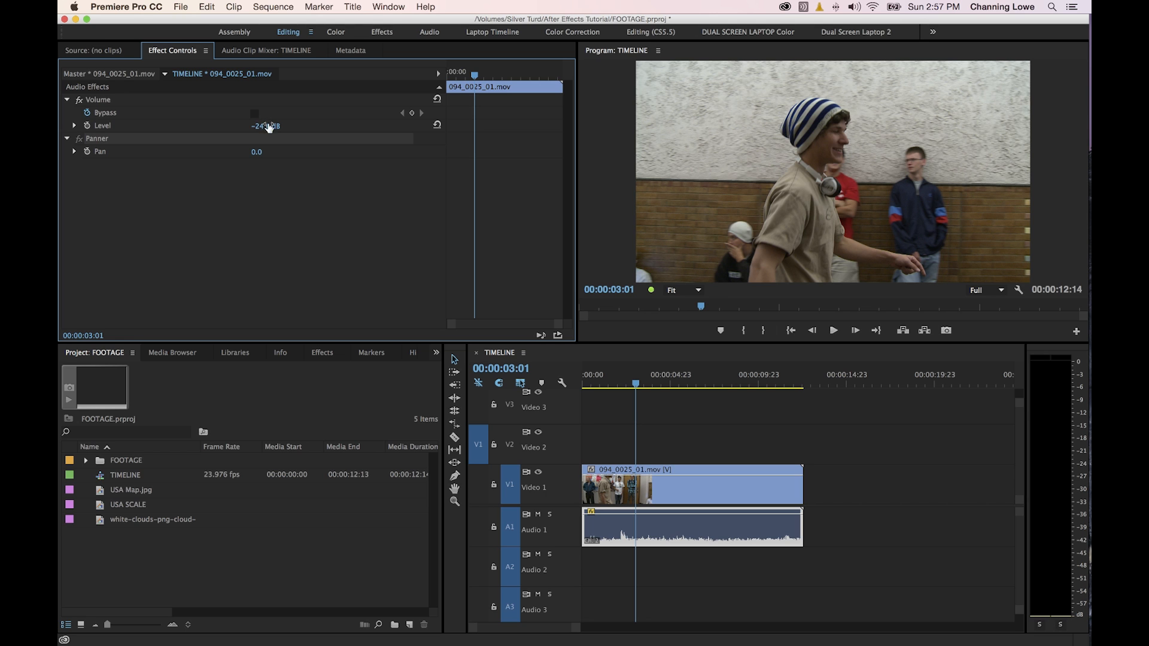
pyautogui.press('space')
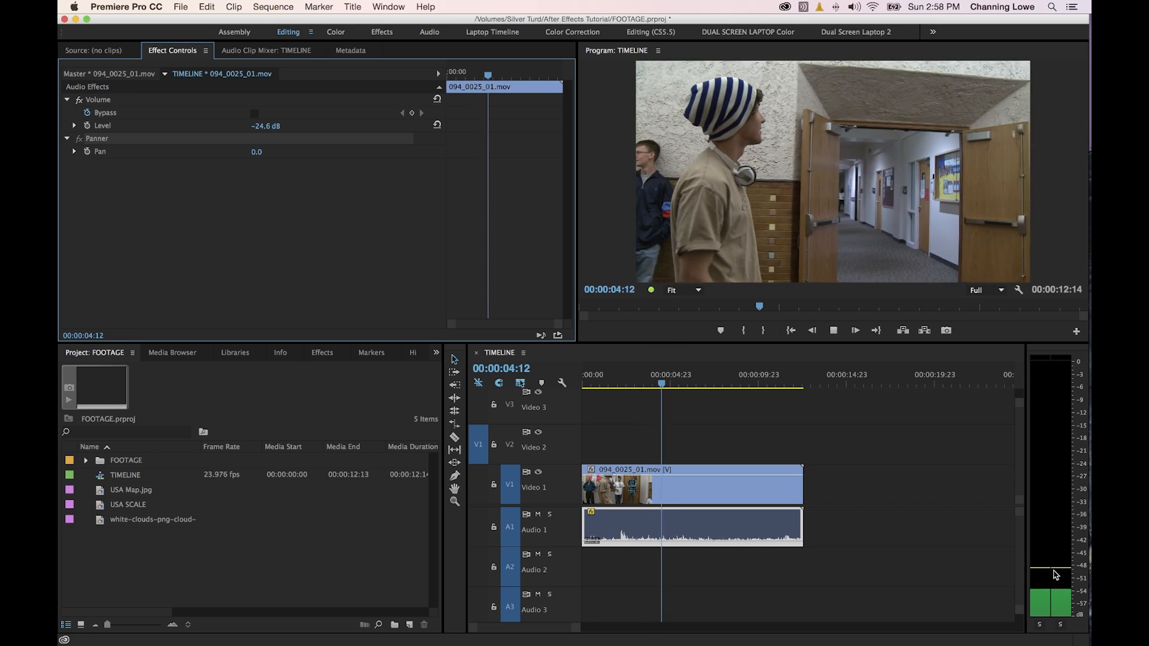
pyautogui.press('space')
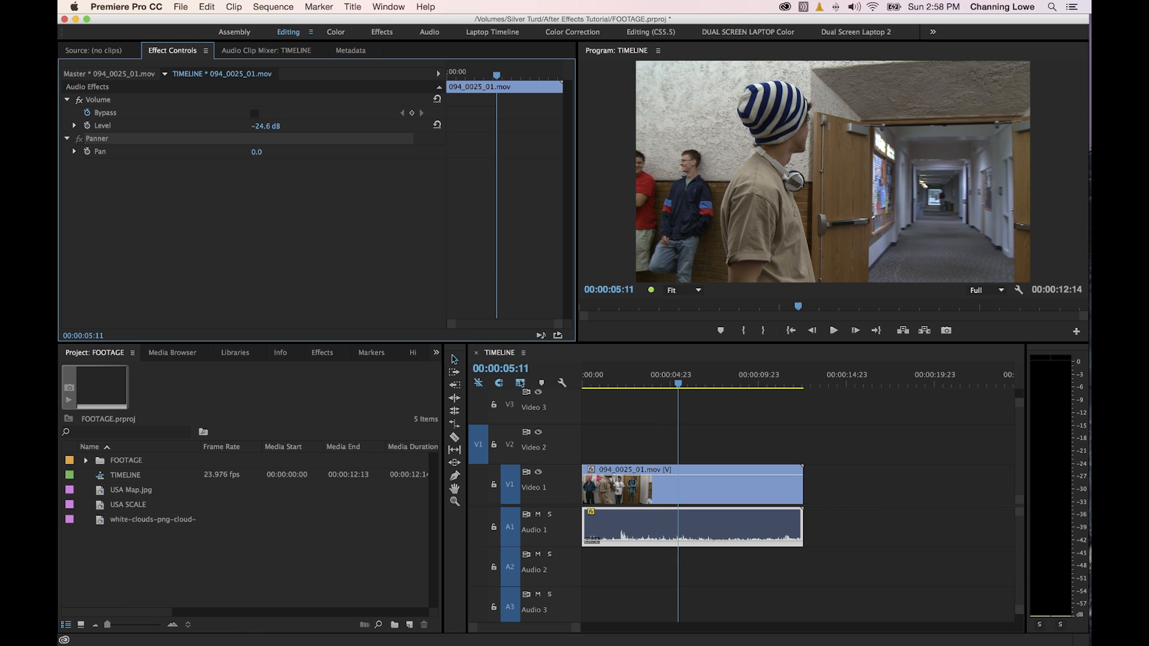
# Set the audio clip's Volume Level to -287.5 dB and play it to check the meters
pyautogui.moveTo(261, 126); pyautogui.dragTo(236, 126)
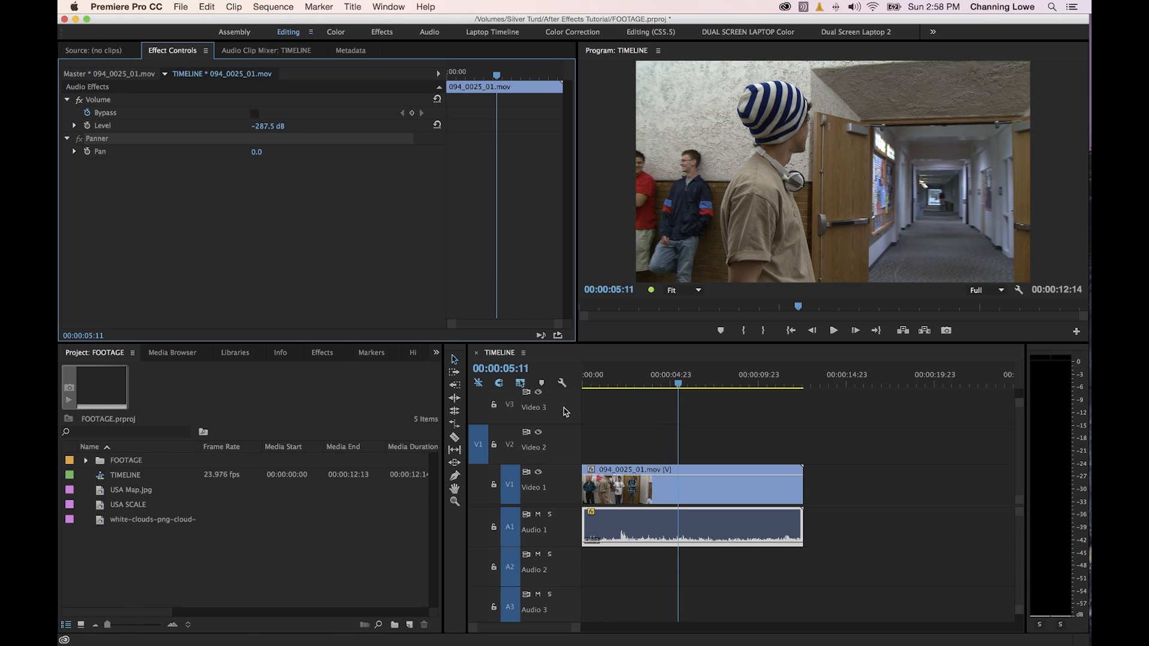
pyautogui.press('space')
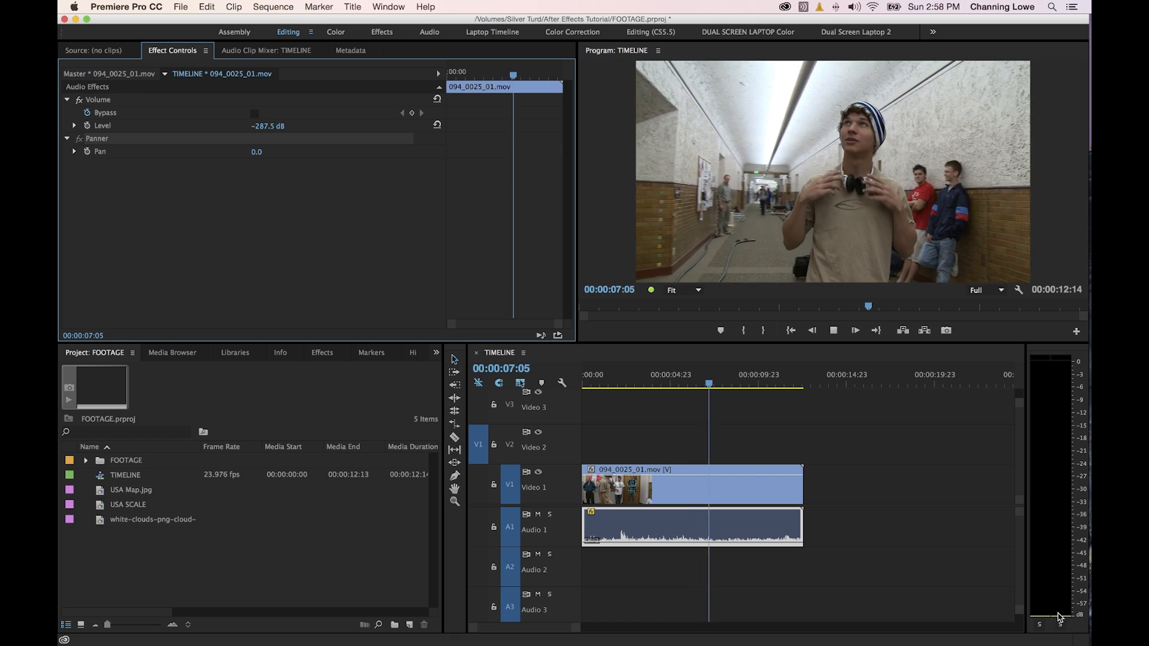
pyautogui.press('space')
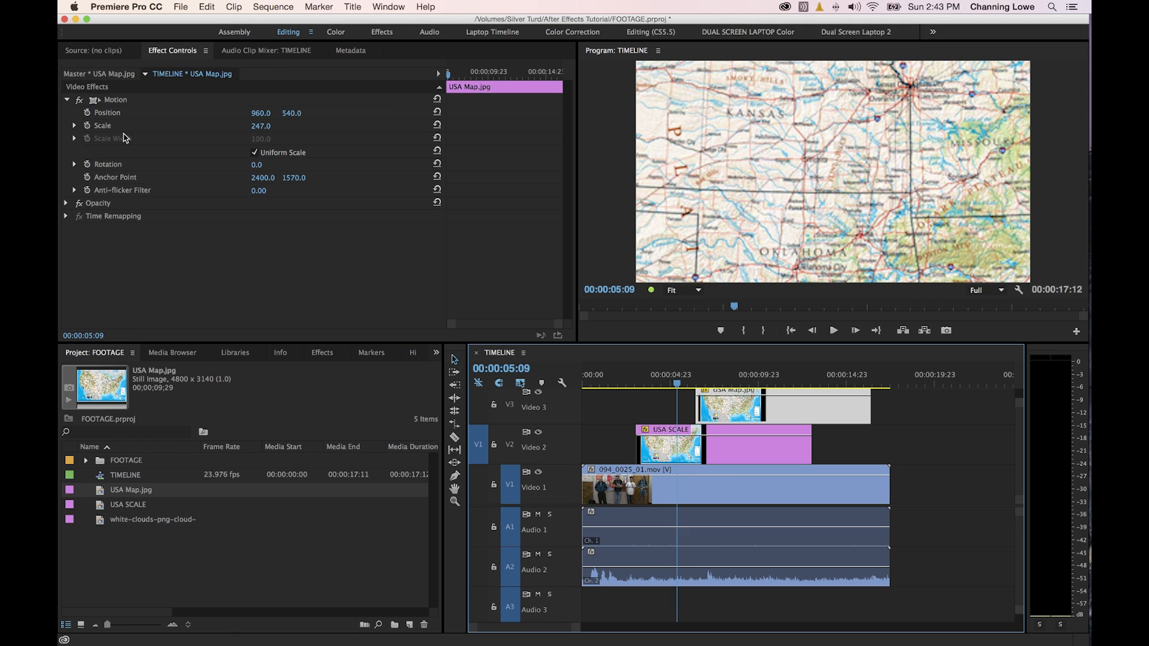
# Select the Time Remapping effect of the USA Map.jpg clip
pyautogui.click(100, 220)
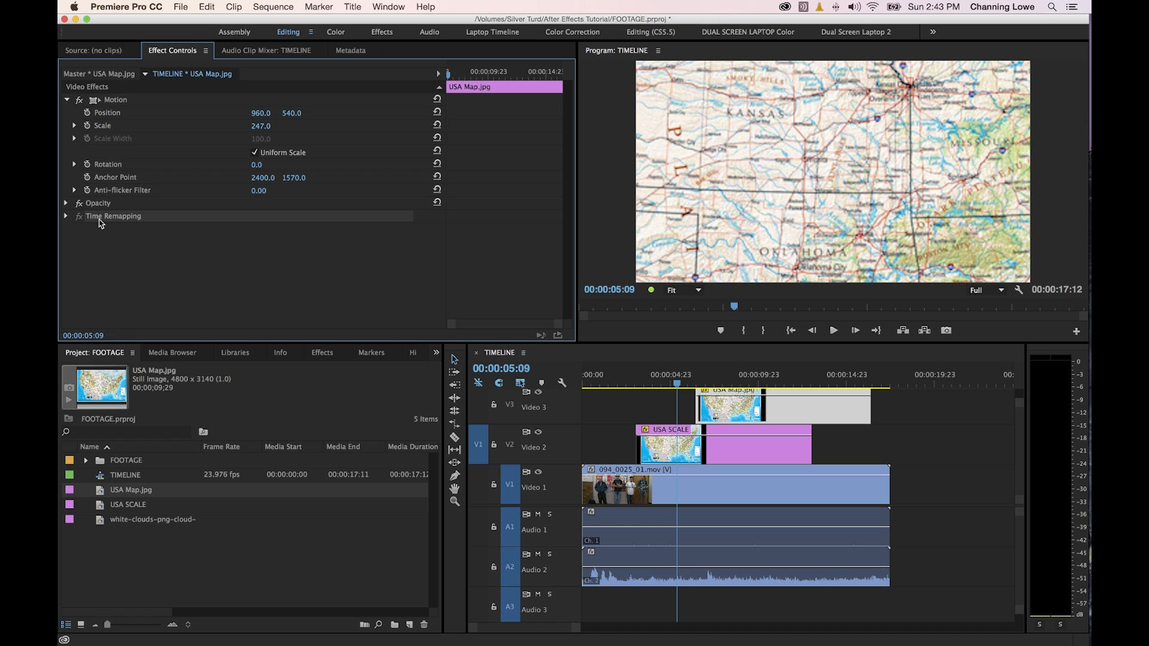